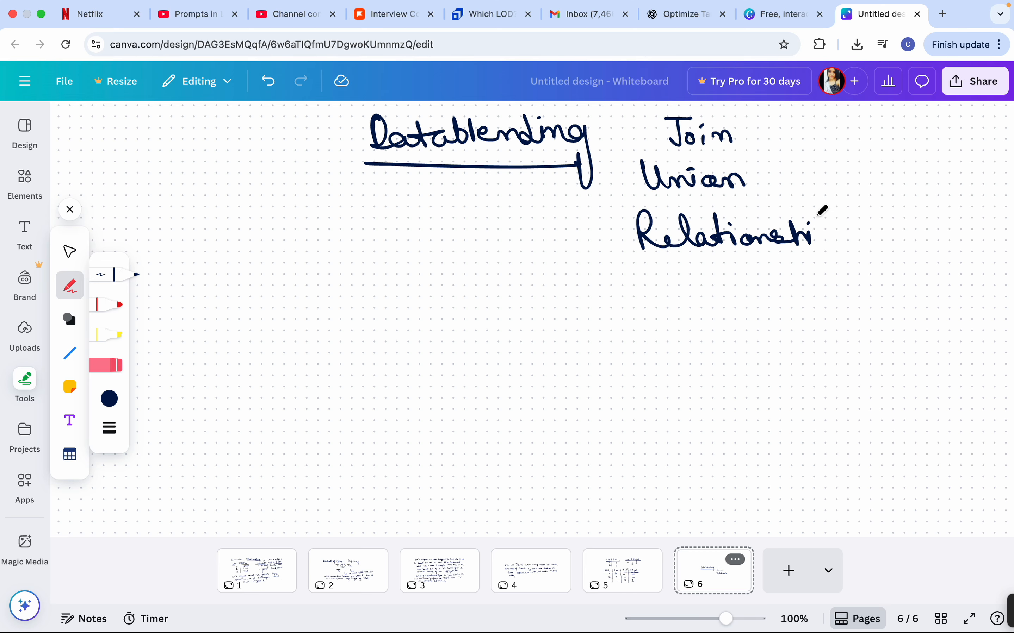
Finish the handwritten word "Relationship", then draw lines linking Join, Union and Relationship to a handwritten "1 datasource" note.
{"action": "left_click_drag", "start_coordinate": [820, 222], "coordinate": [832, 235]}
{"action": "left_click_drag", "start_coordinate": [748, 124], "coordinate": [831, 139]}
{"action": "left_click_drag", "start_coordinate": [758, 183], "coordinate": [849, 149]}
{"action": "left_click_drag", "start_coordinate": [771, 127], "coordinate": [848, 147]}
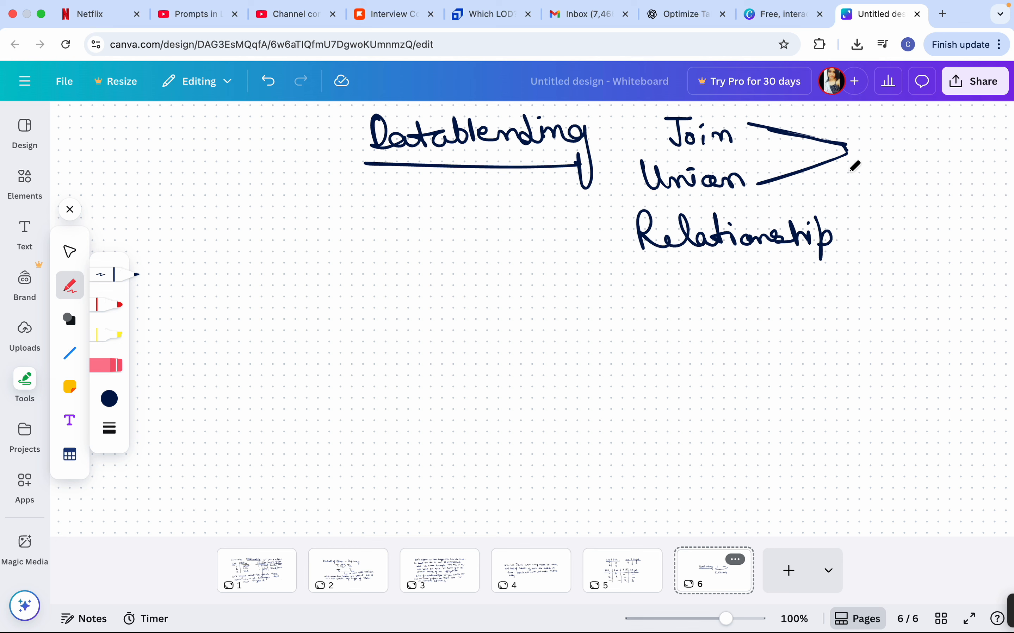
{"action": "left_click_drag", "start_coordinate": [846, 161], "coordinate": [838, 251]}
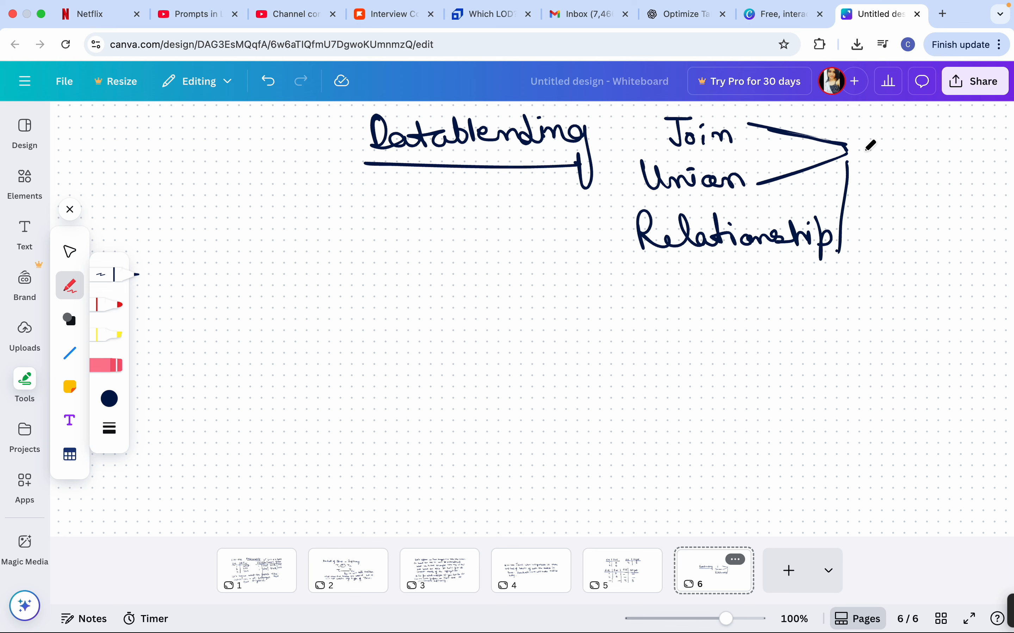
{"action": "mouse_move", "coordinate": [876, 128]}
{"action": "left_mouse_down"}
{"action": "mouse_move", "coordinate": [874, 155]}
{"action": "mouse_move", "coordinate": [983, 134]}
{"action": "mouse_move", "coordinate": [1010, 144]}
{"action": "left_mouse_up"}
{"action": "mouse_move", "coordinate": [873, 192]}
{"action": "left_mouse_down"}
{"action": "mouse_move", "coordinate": [933, 172]}
{"action": "mouse_move", "coordinate": [997, 201]}
{"action": "left_mouse_up"}
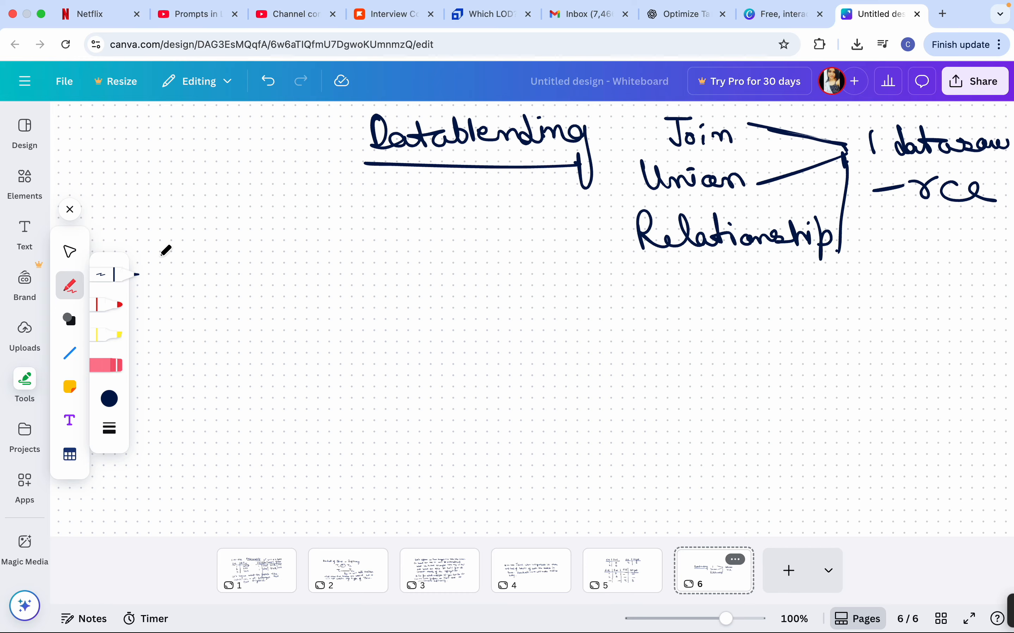
Handwrite "≥ 2 Datasource" below the Datablending heading and draw a downward arrow from it to a handwritten "Data blending".
{"action": "mouse_move", "coordinate": [197, 222]}
{"action": "left_mouse_down"}
{"action": "mouse_move", "coordinate": [223, 248]}
{"action": "mouse_move", "coordinate": [202, 263]}
{"action": "mouse_move", "coordinate": [251, 228]}
{"action": "mouse_move", "coordinate": [269, 255]}
{"action": "left_mouse_up"}
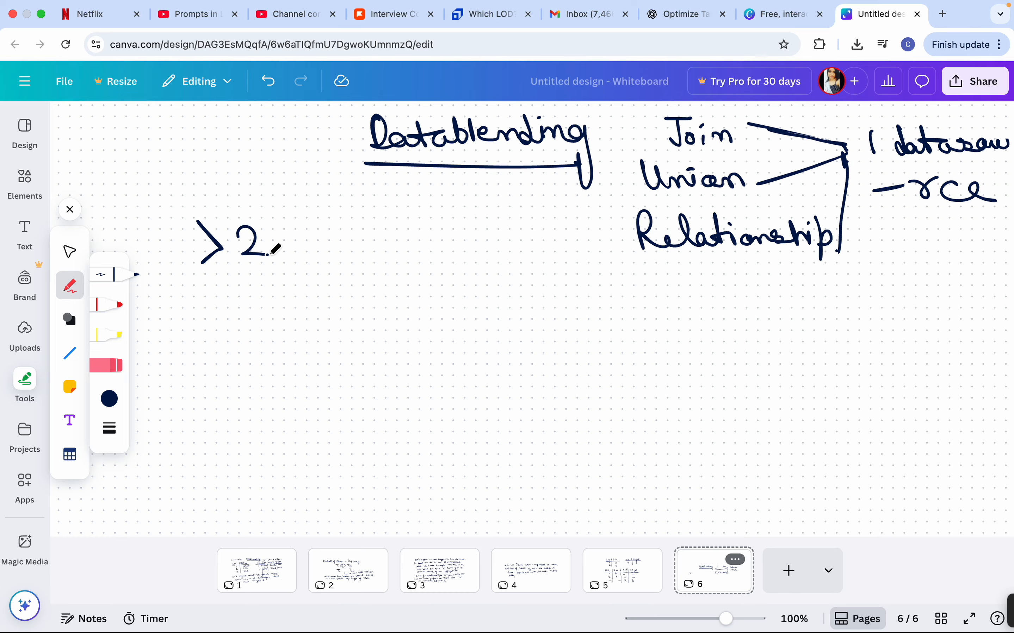
{"action": "left_click_drag", "start_coordinate": [195, 272], "coordinate": [226, 274]}
{"action": "mouse_move", "coordinate": [303, 229]}
{"action": "left_mouse_down"}
{"action": "mouse_move", "coordinate": [312, 214]}
{"action": "mouse_move", "coordinate": [379, 238]}
{"action": "mouse_move", "coordinate": [419, 222]}
{"action": "mouse_move", "coordinate": [547, 233]}
{"action": "mouse_move", "coordinate": [554, 245]}
{"action": "left_mouse_up"}
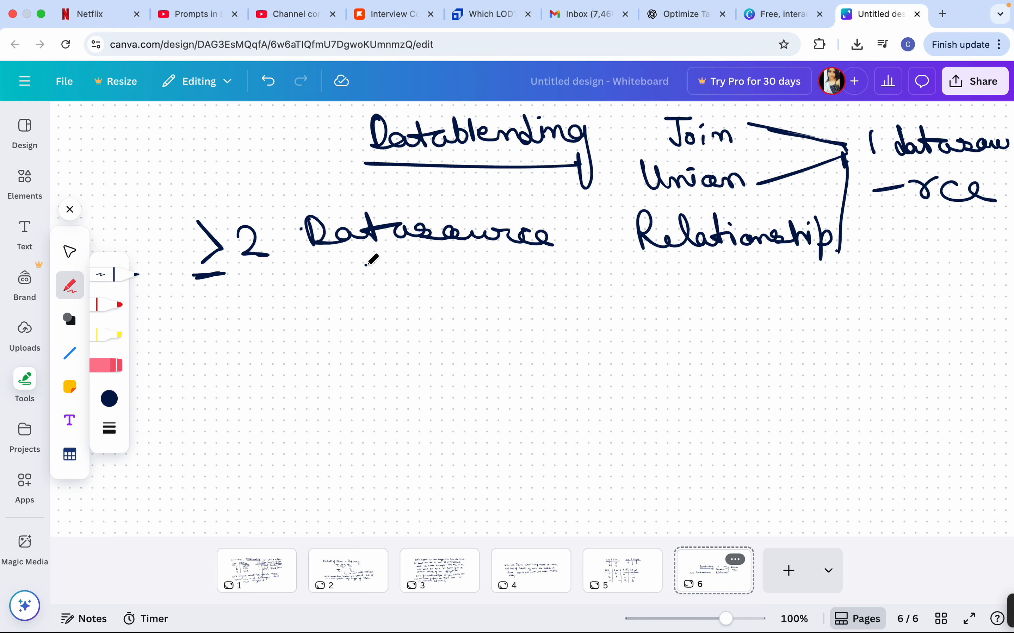
{"action": "left_click_drag", "start_coordinate": [366, 265], "coordinate": [376, 323]}
{"action": "mouse_move", "coordinate": [361, 306]}
{"action": "left_mouse_down"}
{"action": "mouse_move", "coordinate": [377, 323]}
{"action": "mouse_move", "coordinate": [393, 299]}
{"action": "left_mouse_up"}
{"action": "mouse_move", "coordinate": [351, 363]}
{"action": "left_mouse_down"}
{"action": "mouse_move", "coordinate": [348, 379]}
{"action": "mouse_move", "coordinate": [412, 357]}
{"action": "mouse_move", "coordinate": [442, 371]}
{"action": "mouse_move", "coordinate": [487, 345]}
{"action": "mouse_move", "coordinate": [509, 359]}
{"action": "mouse_move", "coordinate": [560, 361]}
{"action": "mouse_move", "coordinate": [563, 334]}
{"action": "mouse_move", "coordinate": [609, 356]}
{"action": "mouse_move", "coordinate": [637, 354]}
{"action": "mouse_move", "coordinate": [638, 337]}
{"action": "left_mouse_up"}
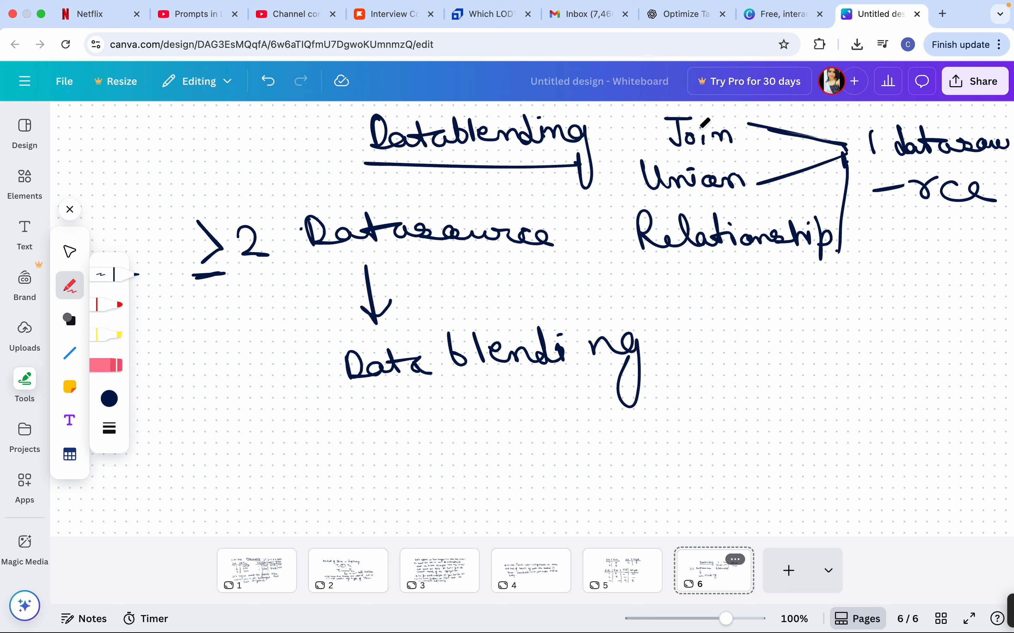
Draw a freehand outline around the Join, Union, Relationship and "1 datasource" notes.
{"action": "mouse_move", "coordinate": [630, 118]}
{"action": "left_mouse_down"}
{"action": "mouse_move", "coordinate": [615, 197]}
{"action": "mouse_move", "coordinate": [679, 269]}
{"action": "mouse_move", "coordinate": [995, 231]}
{"action": "left_mouse_up"}
{"action": "mouse_move", "coordinate": [631, 119]}
{"action": "left_mouse_down"}
{"action": "mouse_move", "coordinate": [766, 99]}
{"action": "mouse_move", "coordinate": [883, 99]}
{"action": "mouse_move", "coordinate": [1006, 119]}
{"action": "left_mouse_up"}
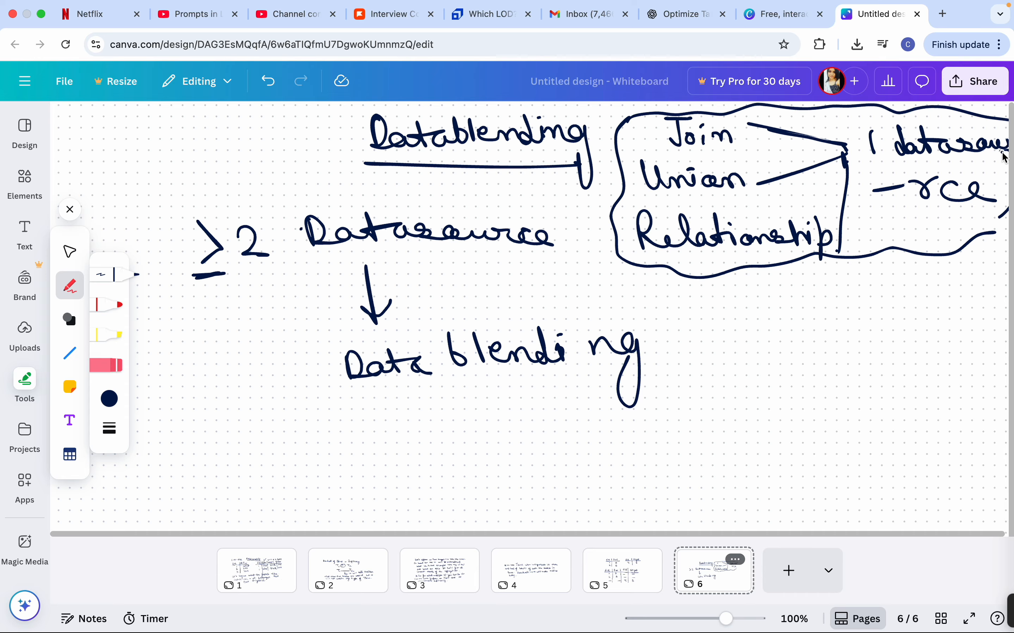
{"action": "mouse_move", "coordinate": [1004, 157]}
{"action": "left_mouse_down"}
{"action": "mouse_move", "coordinate": [370, 293]}
{"action": "mouse_move", "coordinate": [475, 279]}
{"action": "mouse_move", "coordinate": [461, 271]}
{"action": "left_mouse_up"}
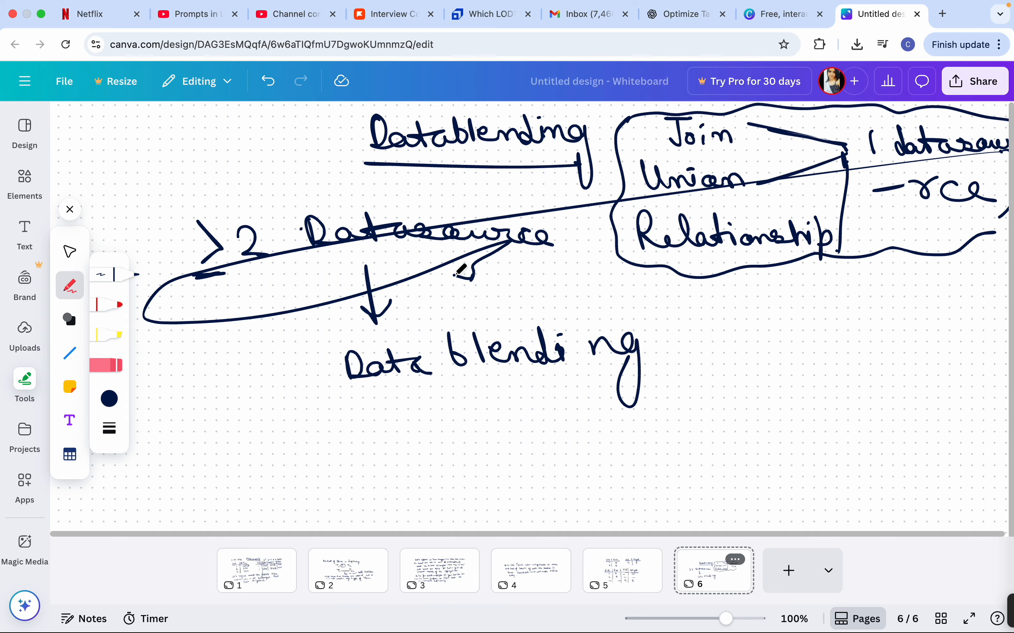
{"action": "left_click", "coordinate": [114, 369]}
{"action": "left_click", "coordinate": [109, 277]}
{"action": "left_click", "coordinate": [117, 366]}
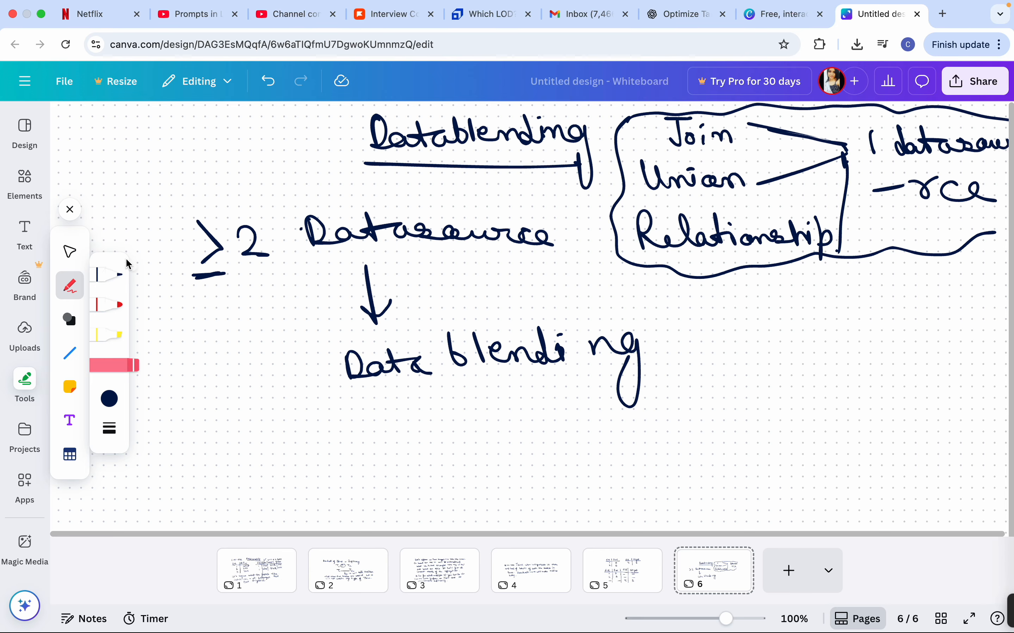
{"action": "left_click", "coordinate": [109, 283]}
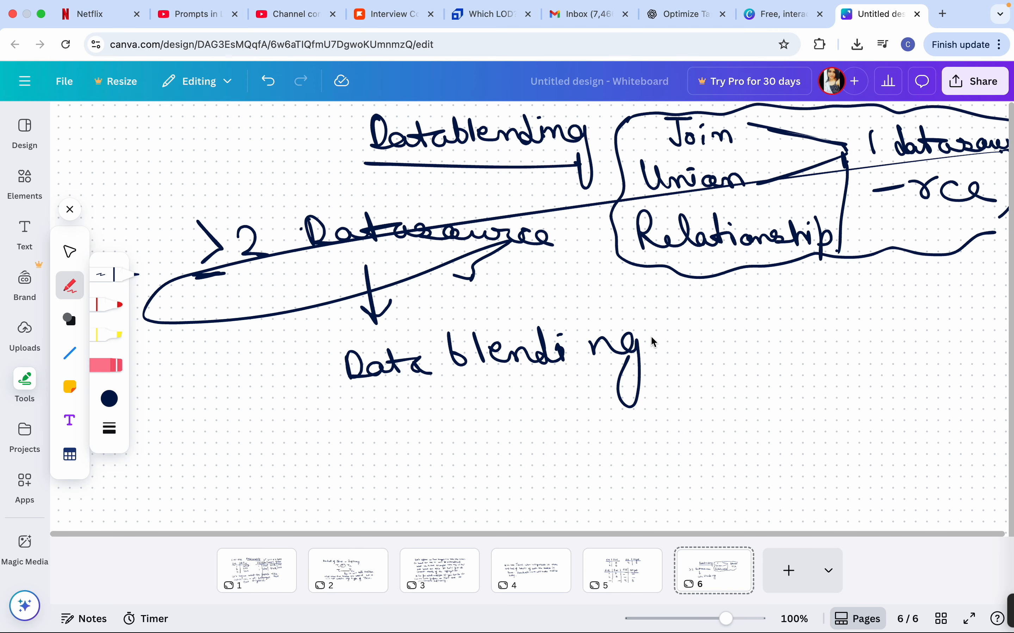
Draw an arrow from the lower "Data blending" note and handwrite "diff excel files" beside it in the dark navy pen colour.
{"action": "left_click_drag", "start_coordinate": [651, 336], "coordinate": [677, 336]}
{"action": "left_click_drag", "start_coordinate": [670, 331], "coordinate": [674, 348]}
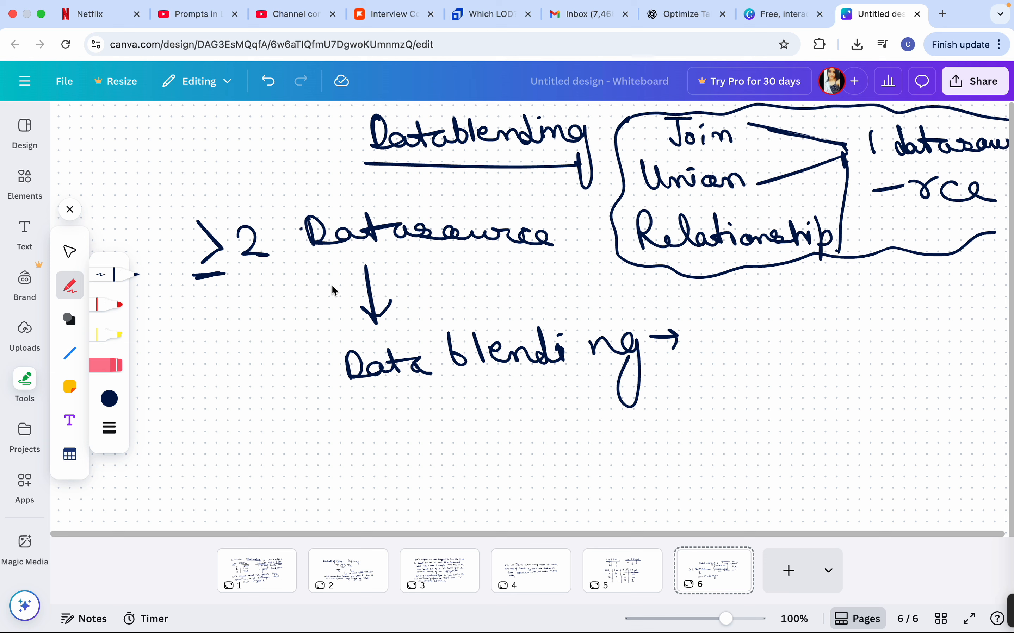
{"action": "left_click", "coordinate": [115, 279]}
{"action": "left_click", "coordinate": [109, 399]}
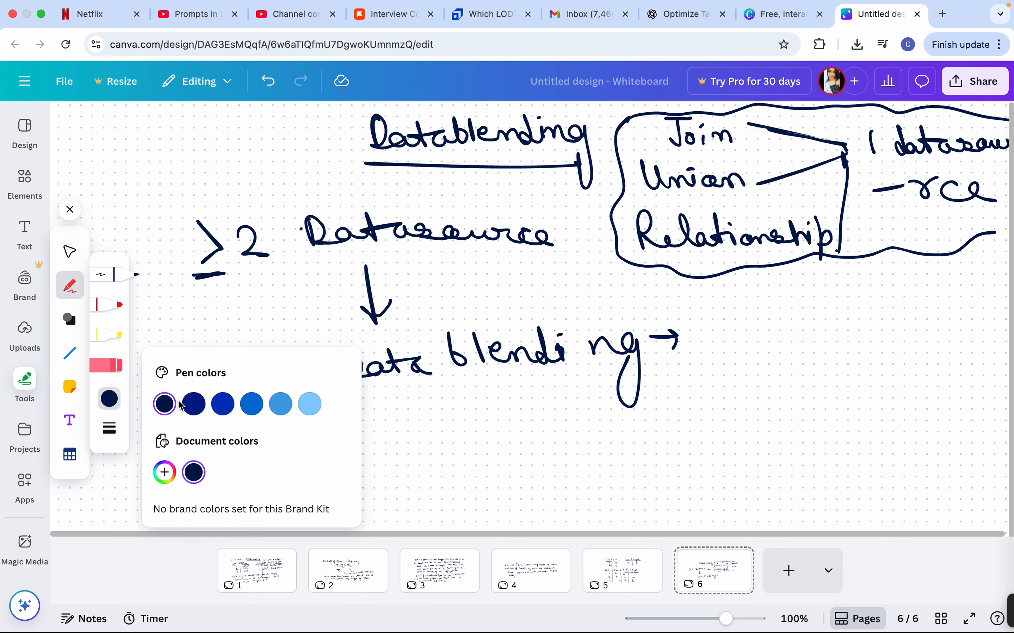
{"action": "left_click", "coordinate": [166, 404]}
{"action": "left_click_drag", "start_coordinate": [702, 315], "coordinate": [711, 337]}
{"action": "mouse_move", "coordinate": [715, 326]}
{"action": "left_mouse_down"}
{"action": "mouse_move", "coordinate": [719, 335]}
{"action": "mouse_move", "coordinate": [738, 324]}
{"action": "mouse_move", "coordinate": [763, 331]}
{"action": "left_mouse_up"}
{"action": "left_click", "coordinate": [715, 320]}
{"action": "mouse_move", "coordinate": [766, 315]}
{"action": "left_mouse_down"}
{"action": "mouse_move", "coordinate": [803, 331]}
{"action": "mouse_move", "coordinate": [840, 289]}
{"action": "mouse_move", "coordinate": [867, 301]}
{"action": "mouse_move", "coordinate": [874, 348]}
{"action": "mouse_move", "coordinate": [894, 327]}
{"action": "left_mouse_up"}
{"action": "mouse_move", "coordinate": [885, 308]}
{"action": "left_mouse_down"}
{"action": "mouse_move", "coordinate": [907, 332]}
{"action": "mouse_move", "coordinate": [936, 315]}
{"action": "mouse_move", "coordinate": [941, 329]}
{"action": "left_mouse_up"}
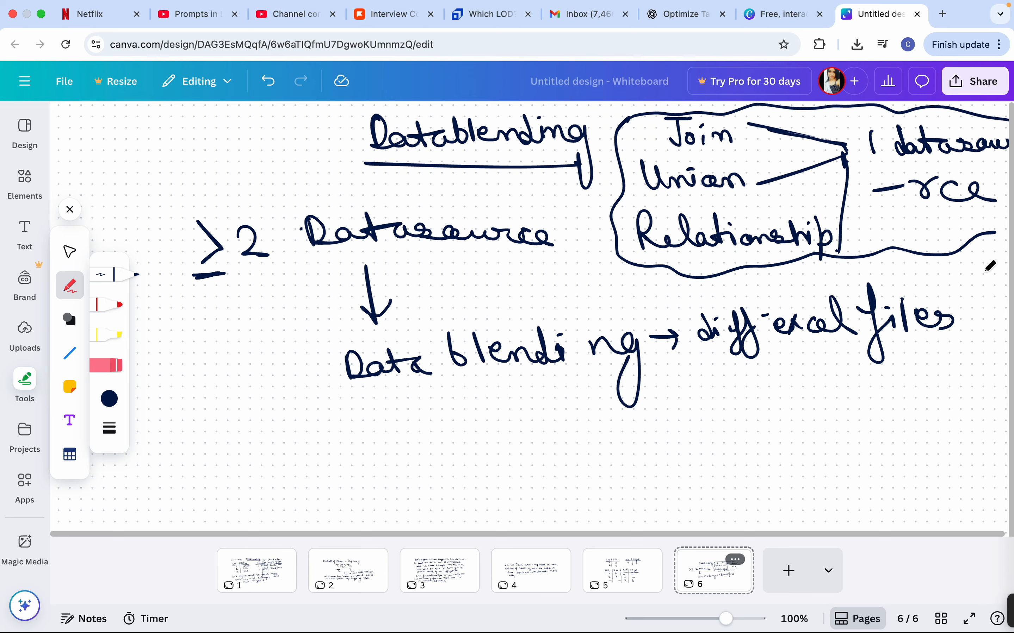
Draw a diagonal arrow below "Data blending" and handwrite "Oracle + Excel" at its end.
{"action": "mouse_move", "coordinate": [496, 396]}
{"action": "left_mouse_down"}
{"action": "mouse_move", "coordinate": [543, 426]}
{"action": "mouse_move", "coordinate": [532, 440]}
{"action": "left_mouse_up"}
{"action": "mouse_move", "coordinate": [589, 424]}
{"action": "left_mouse_down"}
{"action": "mouse_move", "coordinate": [580, 450]}
{"action": "mouse_move", "coordinate": [603, 438]}
{"action": "mouse_move", "coordinate": [644, 447]}
{"action": "left_mouse_up"}
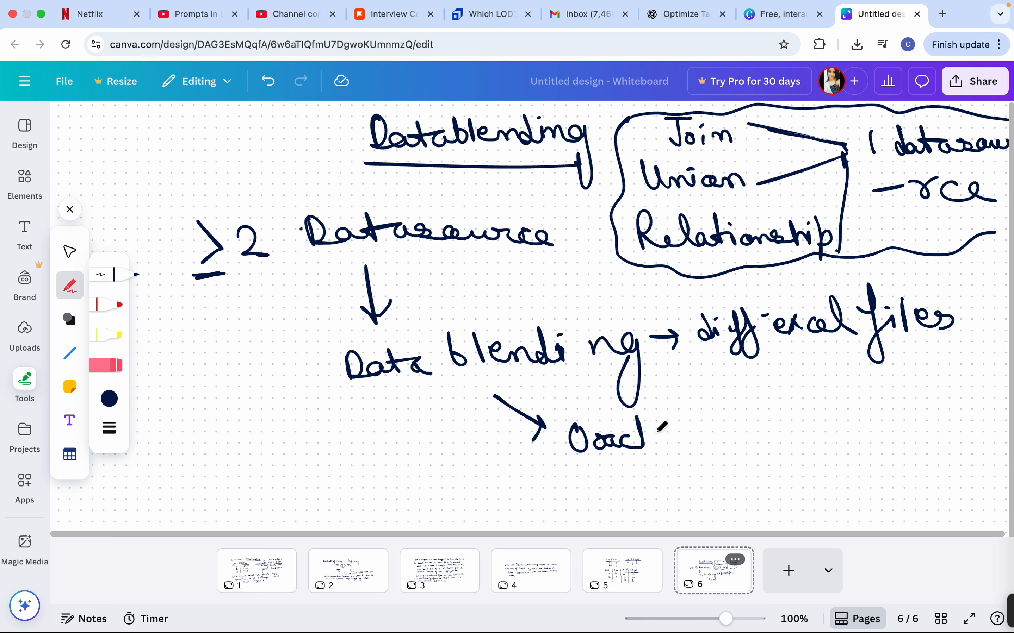
{"action": "mouse_move", "coordinate": [653, 437]}
{"action": "left_mouse_down"}
{"action": "mouse_move", "coordinate": [683, 453]}
{"action": "mouse_move", "coordinate": [754, 429]}
{"action": "left_mouse_up"}
{"action": "left_click_drag", "start_coordinate": [736, 419], "coordinate": [738, 450]}
{"action": "mouse_move", "coordinate": [801, 407]}
{"action": "left_mouse_down"}
{"action": "mouse_move", "coordinate": [778, 442]}
{"action": "mouse_move", "coordinate": [804, 446]}
{"action": "left_mouse_up"}
{"action": "mouse_move", "coordinate": [779, 425]}
{"action": "left_mouse_down"}
{"action": "mouse_move", "coordinate": [825, 444]}
{"action": "mouse_move", "coordinate": [806, 445]}
{"action": "mouse_move", "coordinate": [896, 447]}
{"action": "left_mouse_up"}
{"action": "left_click_drag", "start_coordinate": [910, 407], "coordinate": [909, 438]}
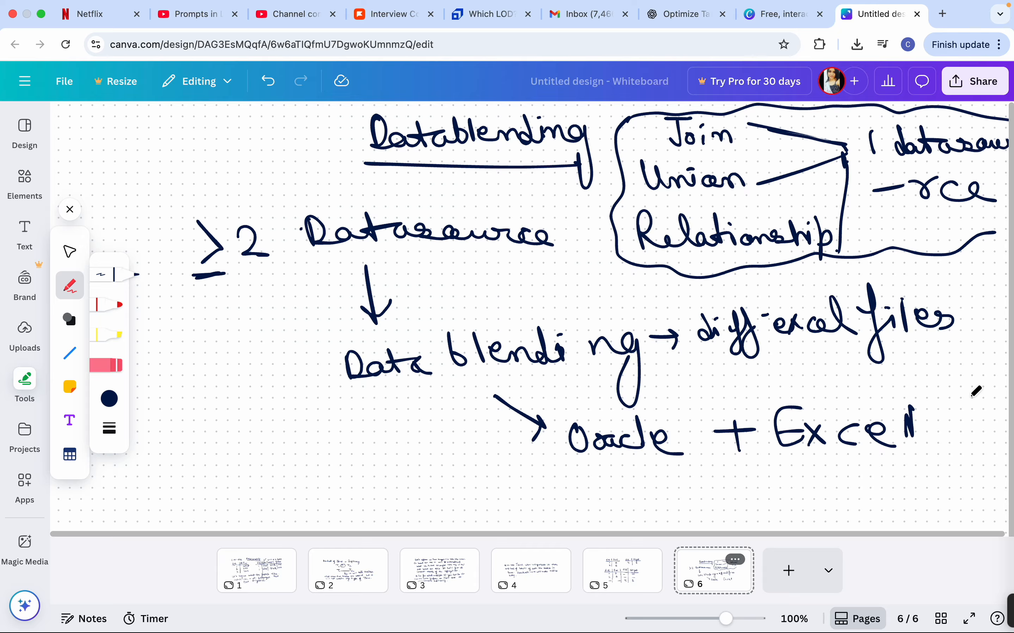
Switch to Chrome to view the Coffee Chains Dataset page on Kaggle, and return to the whiteboard.
{"action": "mouse_move", "coordinate": [885, 3]}
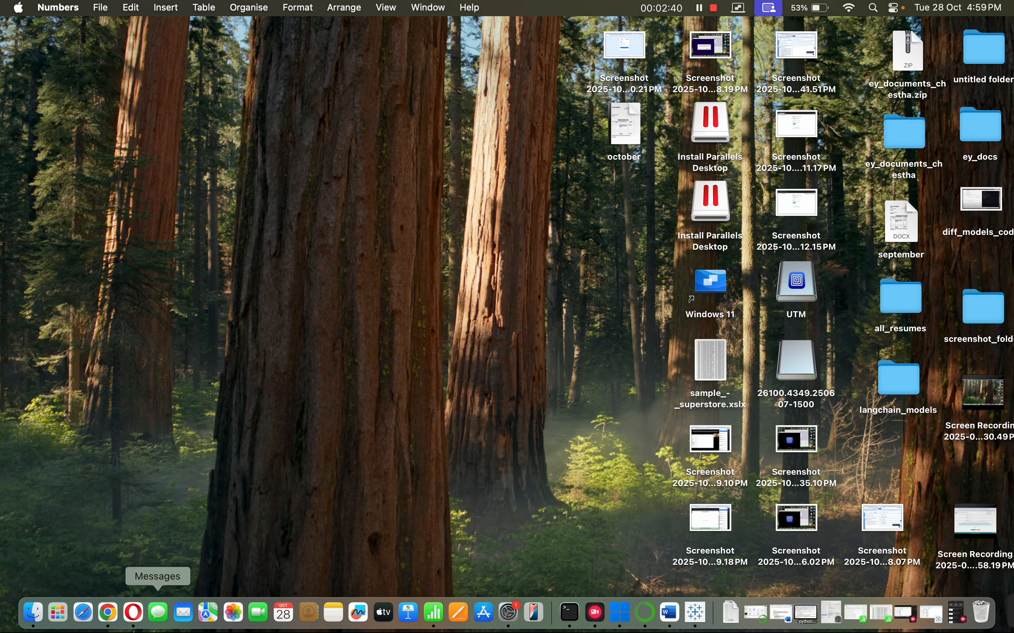
{"action": "left_click", "coordinate": [108, 614]}
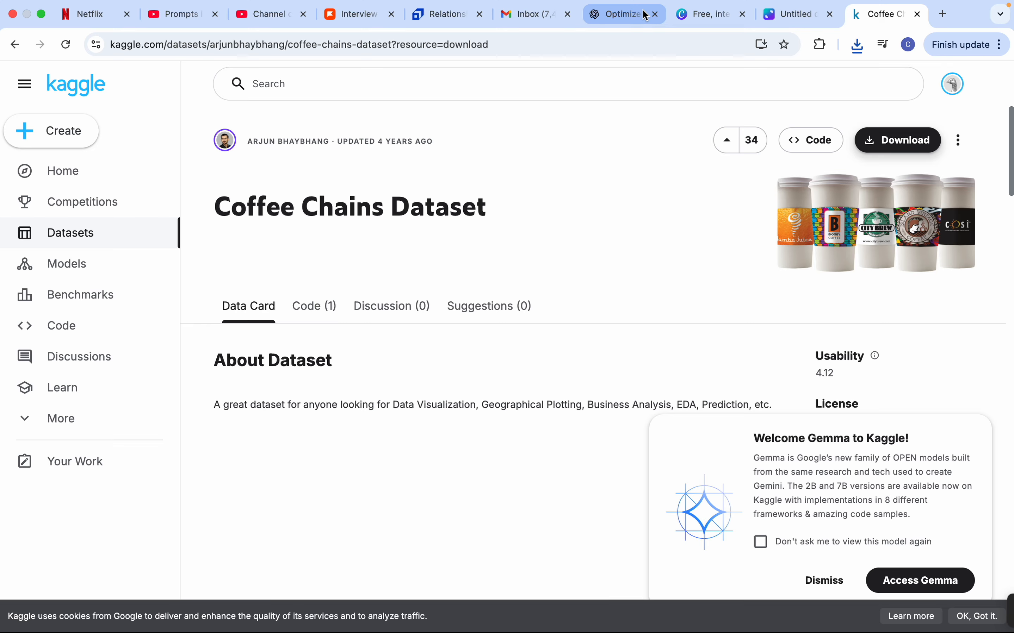
{"action": "left_click", "coordinate": [794, 34]}
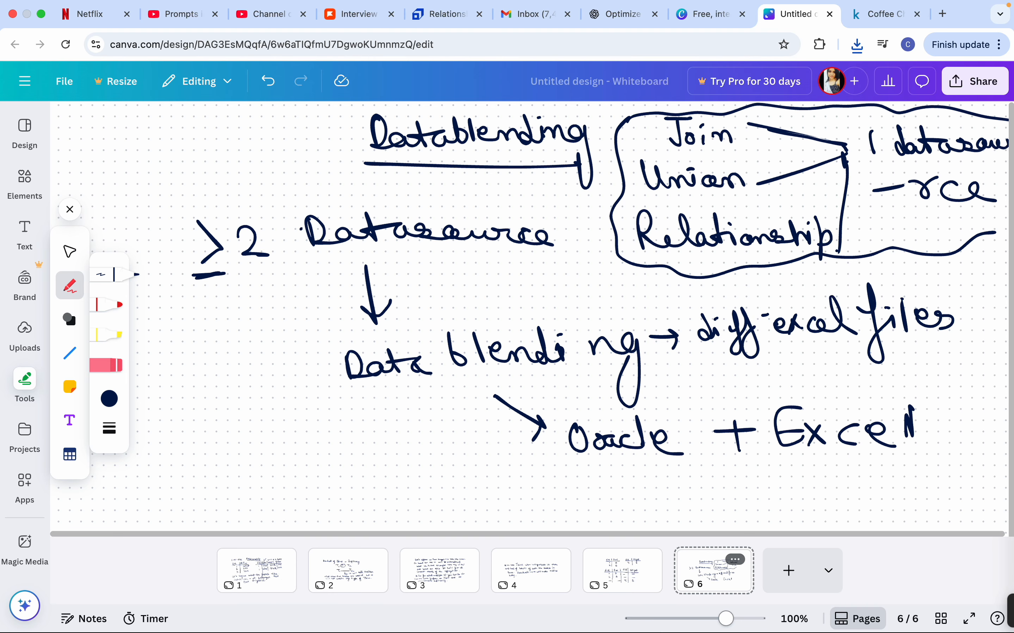
Switch to Tableau Public and close the open workbook without saving its changes.
{"action": "mouse_move", "coordinate": [669, 614]}
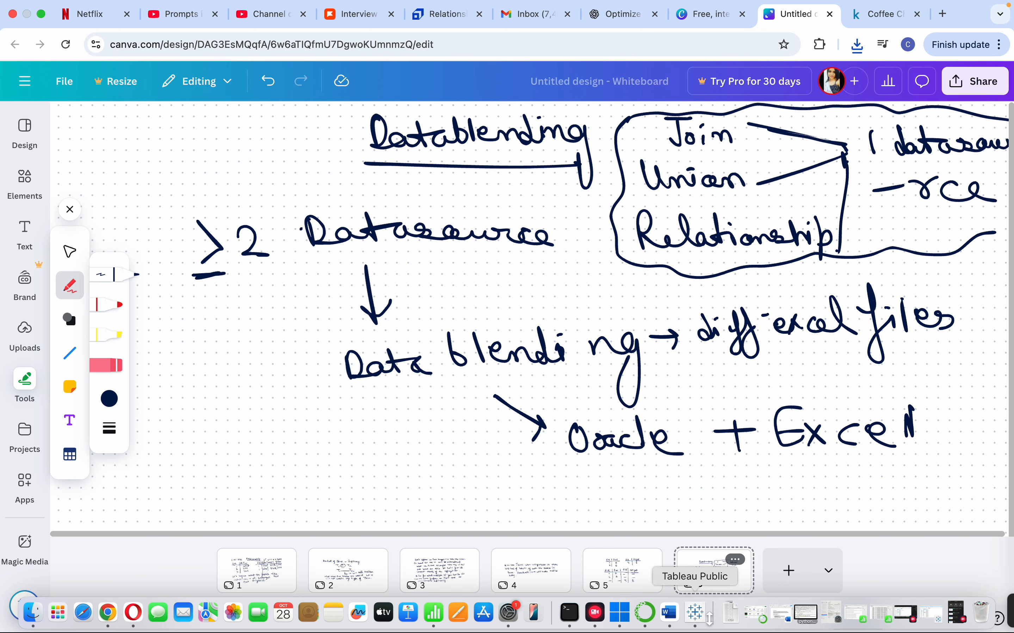
{"action": "left_click", "coordinate": [696, 614]}
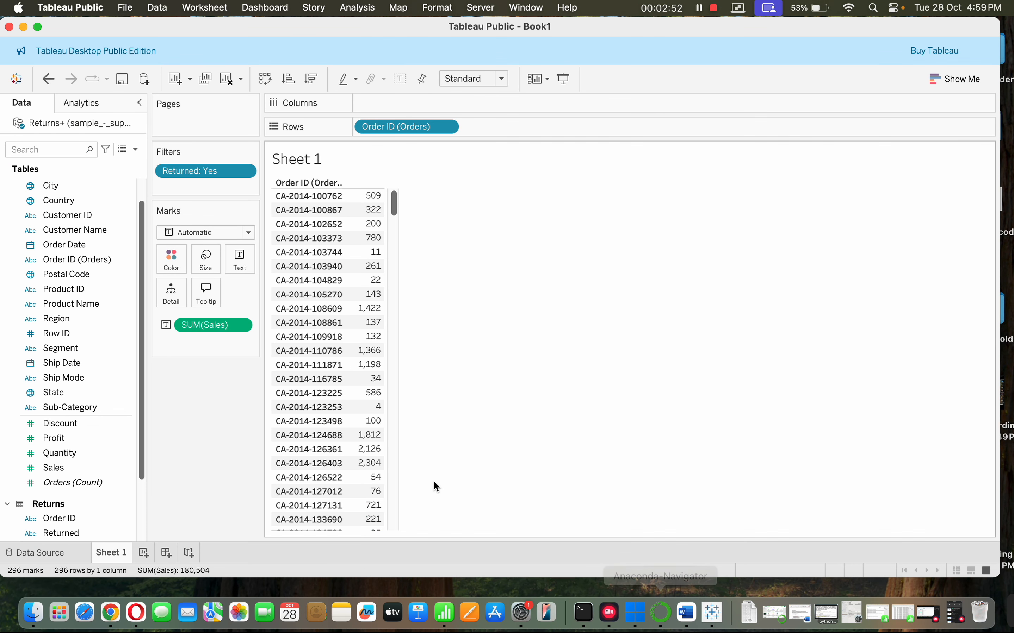
{"action": "left_click", "coordinate": [9, 27]}
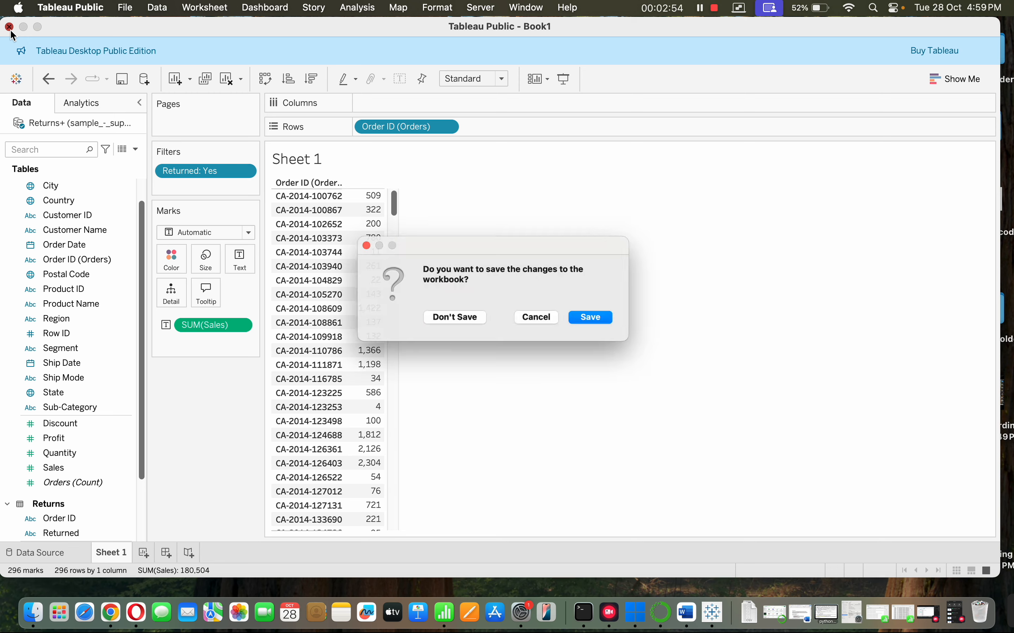
{"action": "left_click", "coordinate": [436, 321]}
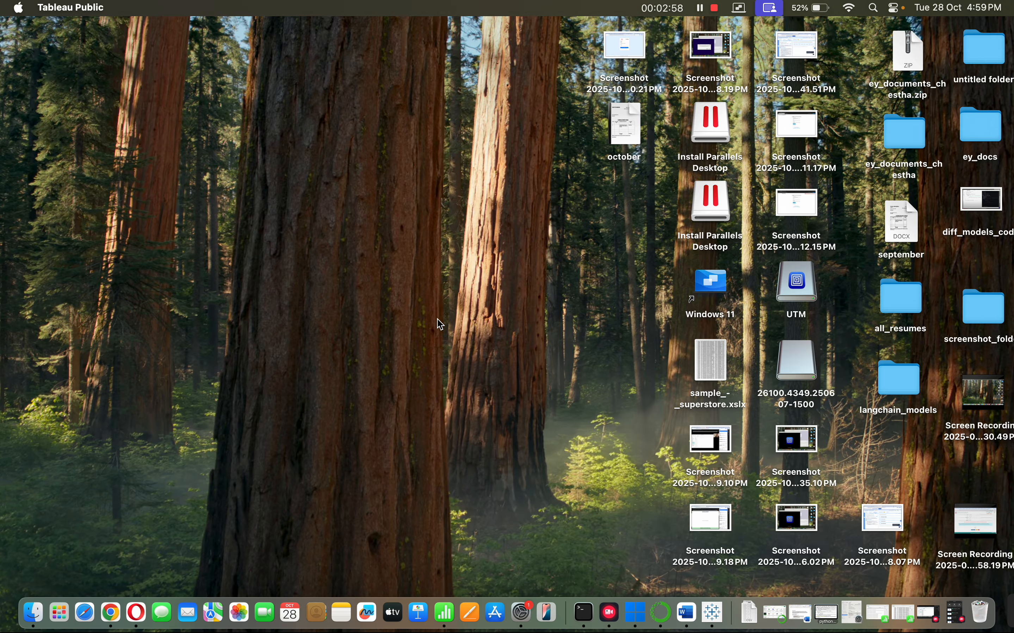
Relaunch Tableau Public from the installed applications and dismiss the File Recovery dialog without opening a recovered workbook.
{"action": "left_click", "coordinate": [59, 613]}
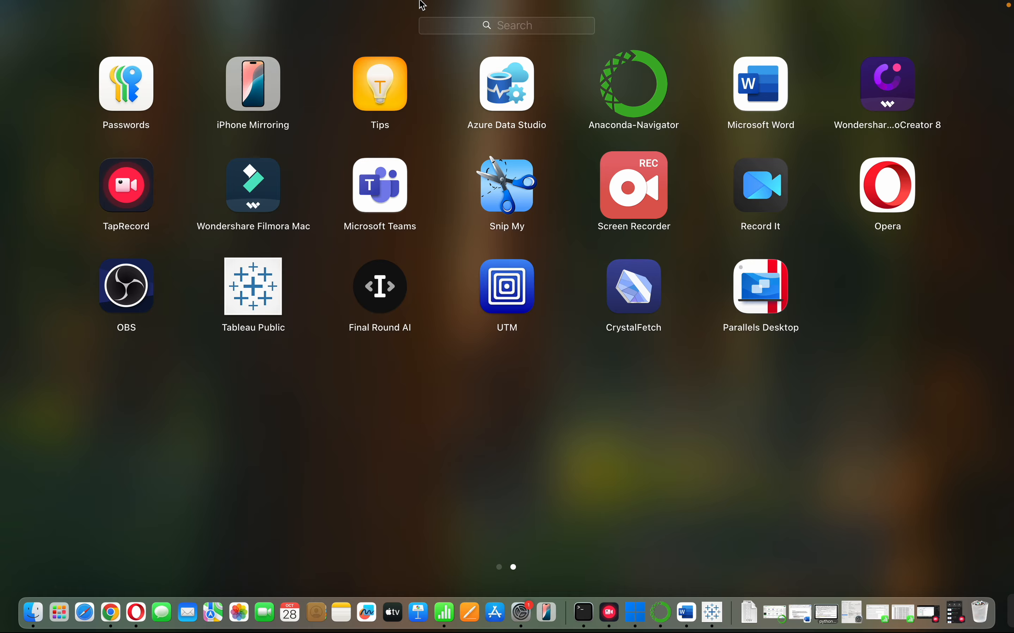
{"action": "left_click", "coordinate": [499, 31]}
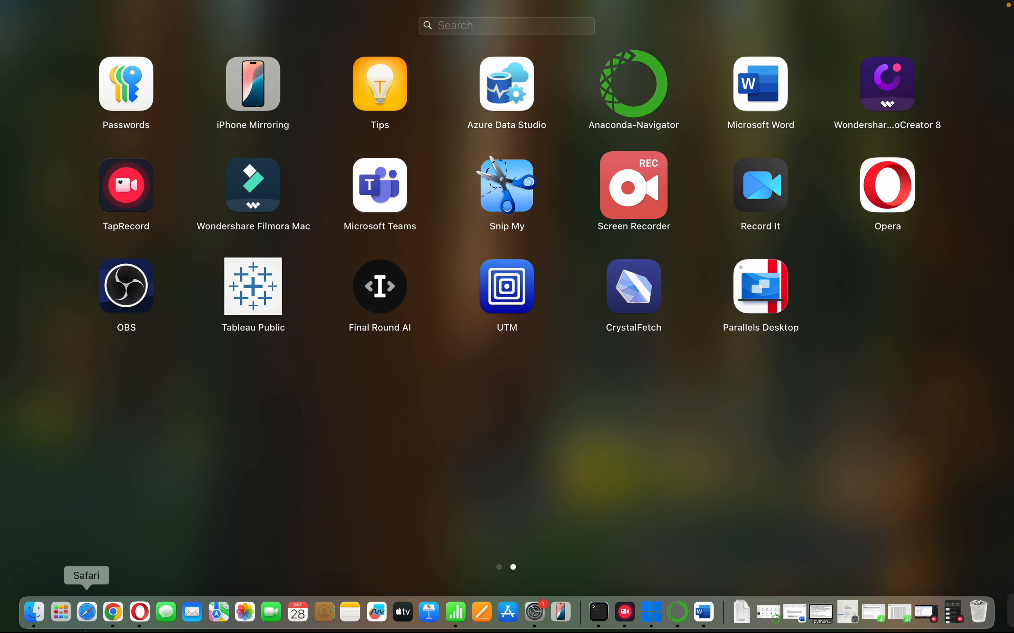
{"action": "left_click", "coordinate": [66, 625]}
{"action": "left_click", "coordinate": [67, 626]}
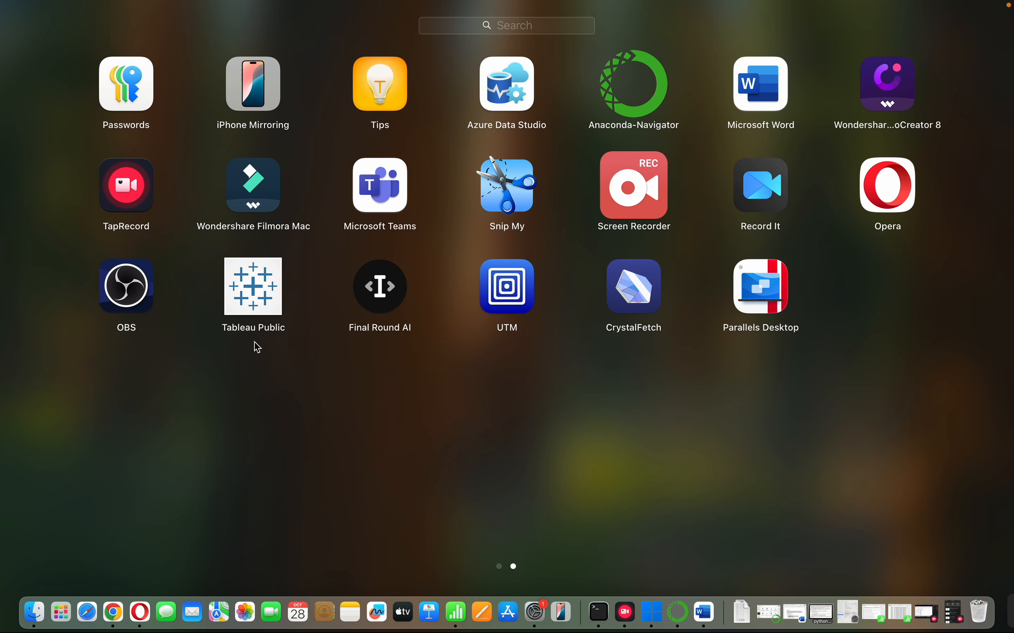
{"action": "left_click", "coordinate": [256, 311]}
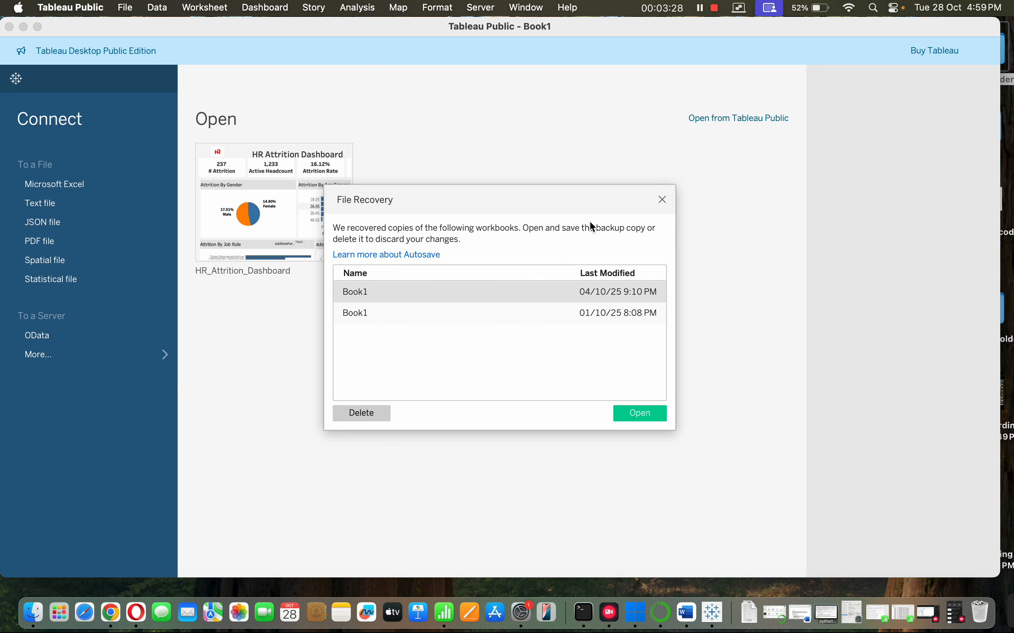
{"action": "left_click", "coordinate": [664, 201]}
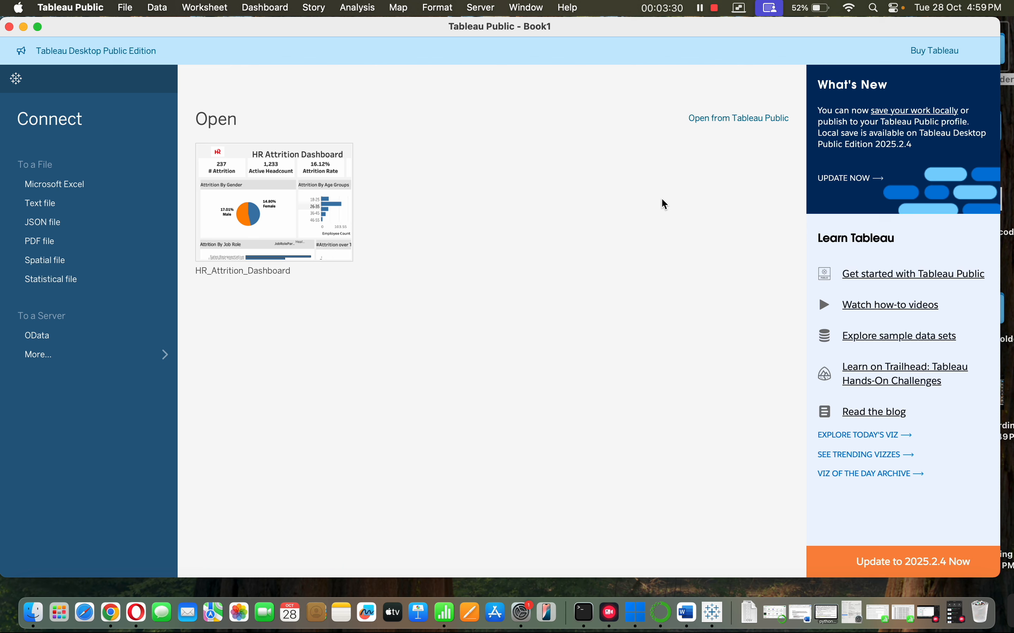
Connect to the Microsoft Excel file sample_-_superstore (1).xls in the Downloads folder.
{"action": "left_click", "coordinate": [136, 184]}
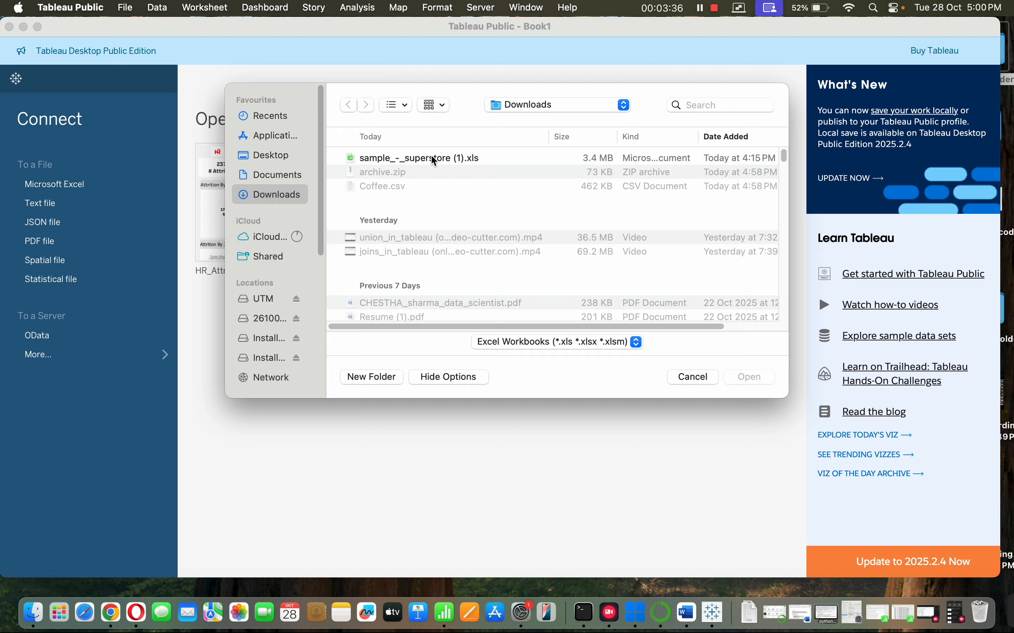
{"action": "left_click", "coordinate": [435, 161]}
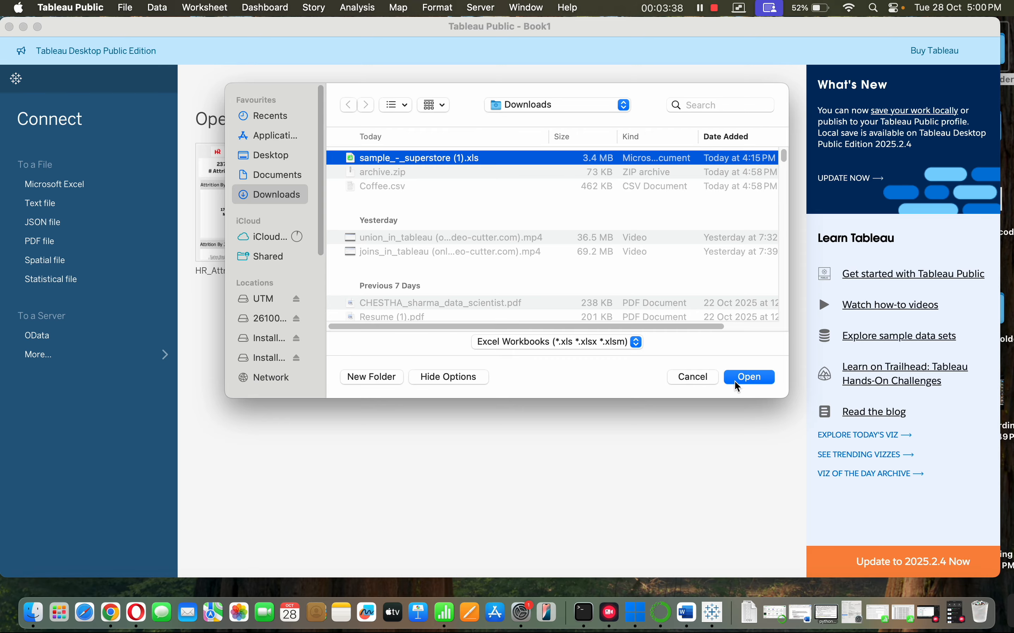
{"action": "left_click", "coordinate": [759, 375]}
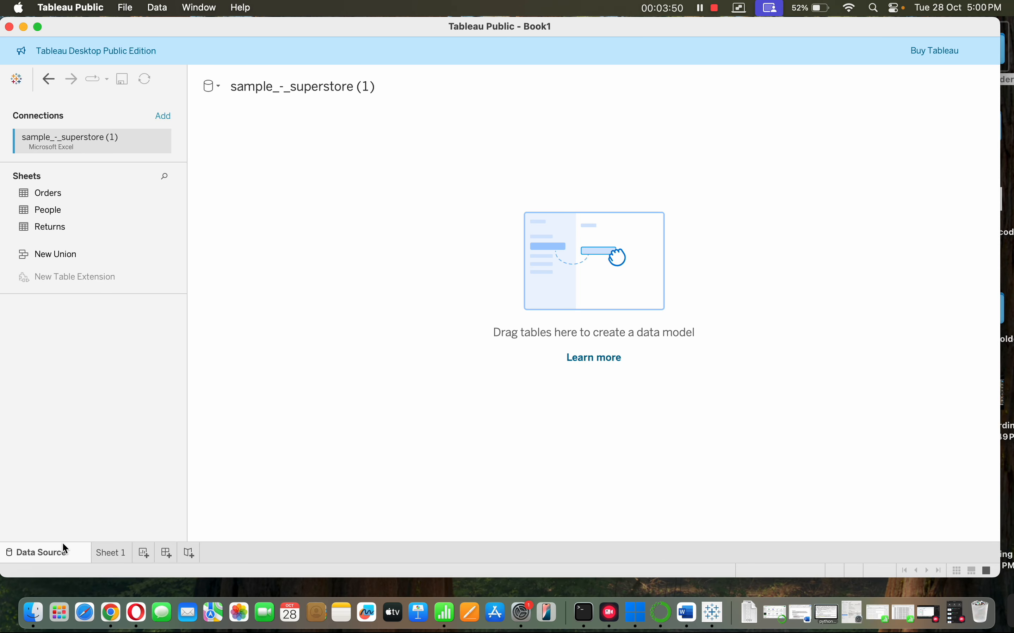
Try to connect to Coffee.csv in the Downloads folder as a new Microsoft Excel data source from the Sheet 1 worksheet.
{"action": "left_click", "coordinate": [113, 554]}
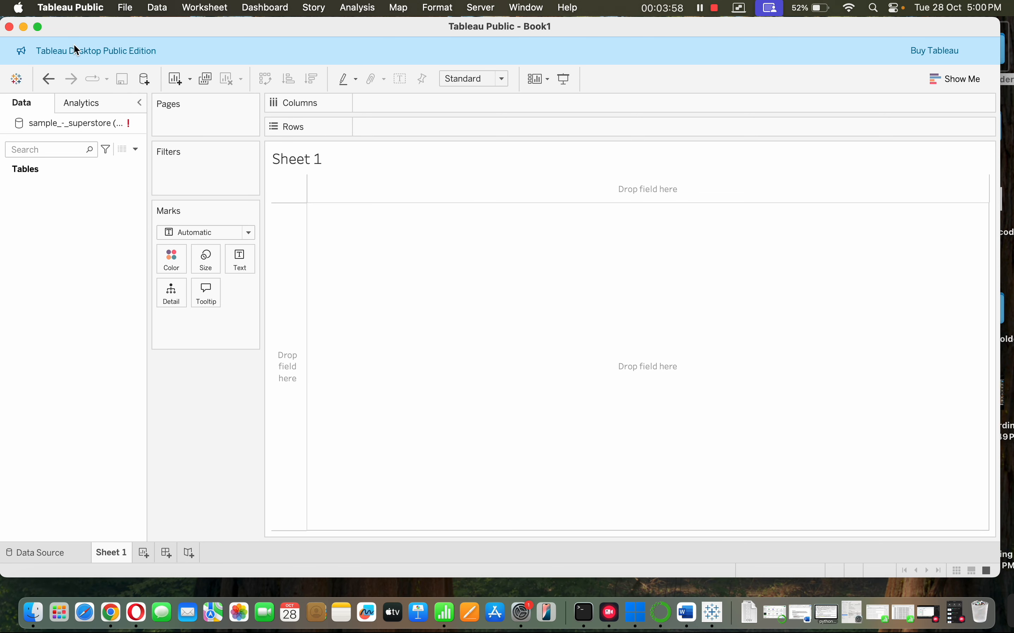
{"action": "left_click", "coordinate": [148, 82]}
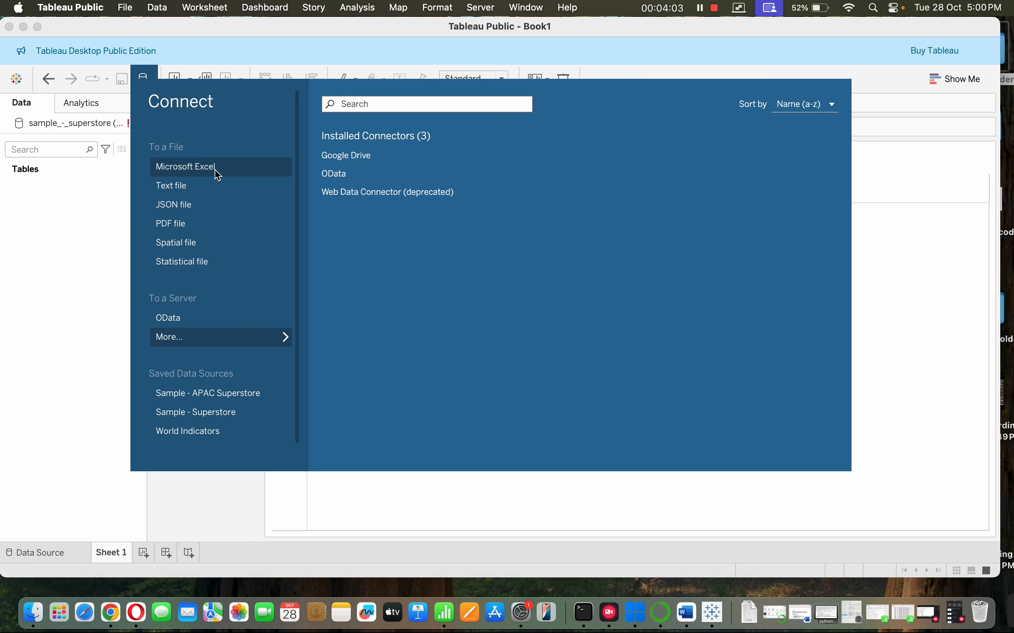
{"action": "left_click", "coordinate": [215, 169]}
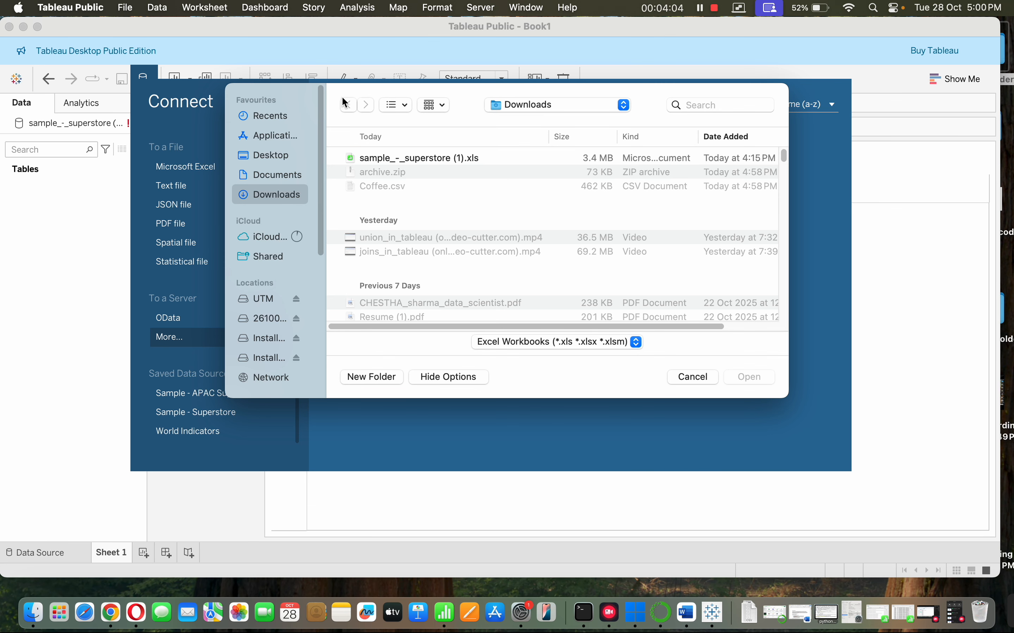
{"action": "left_click", "coordinate": [300, 177]}
{"action": "left_click", "coordinate": [298, 195]}
{"action": "left_click", "coordinate": [635, 341]}
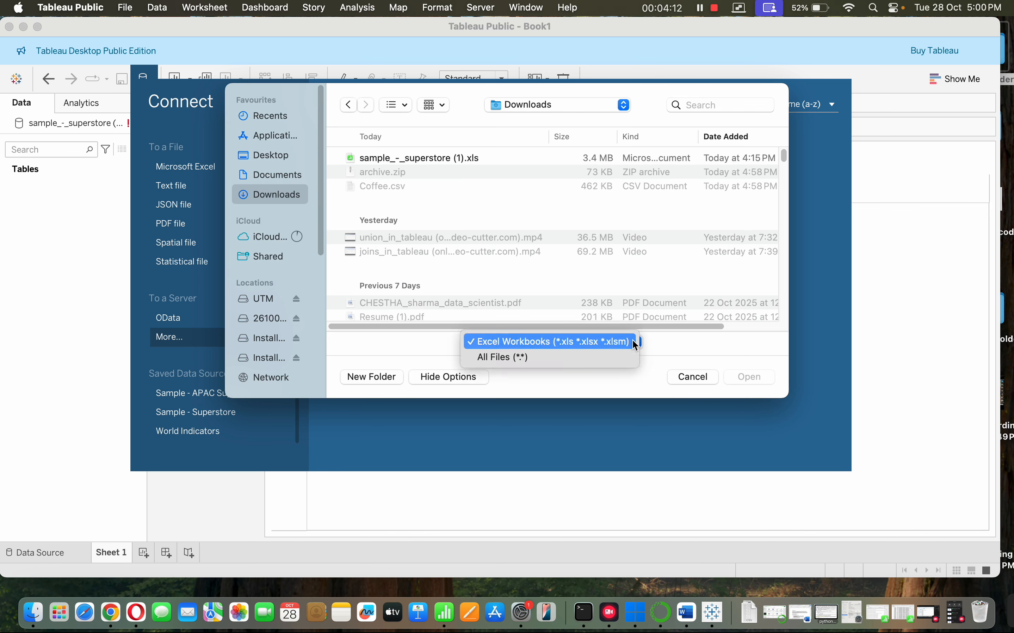
{"action": "left_click", "coordinate": [598, 361]}
{"action": "left_click", "coordinate": [562, 191]}
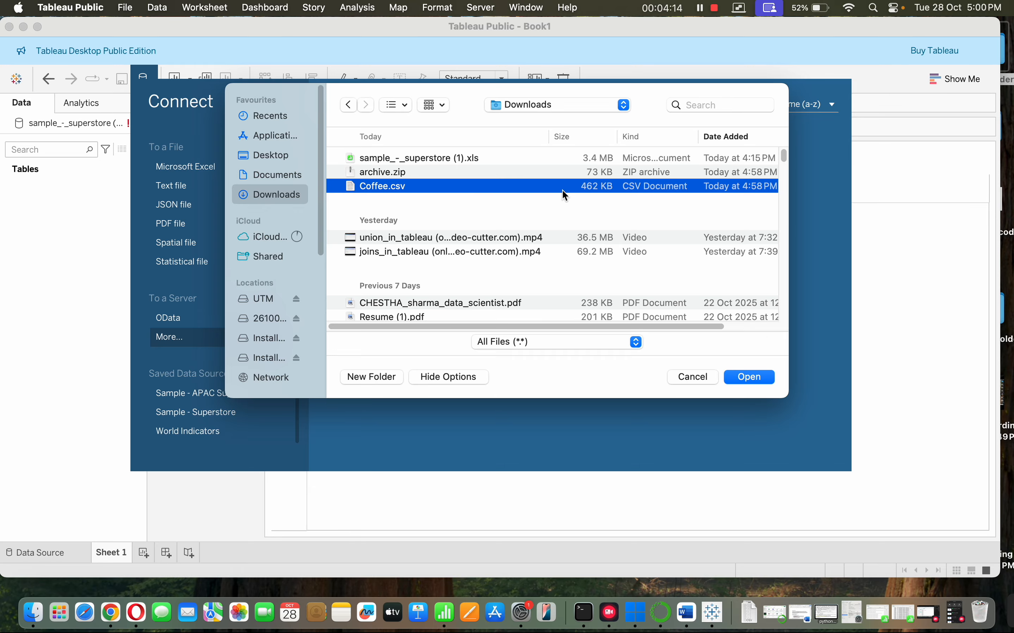
{"action": "left_click", "coordinate": [752, 378]}
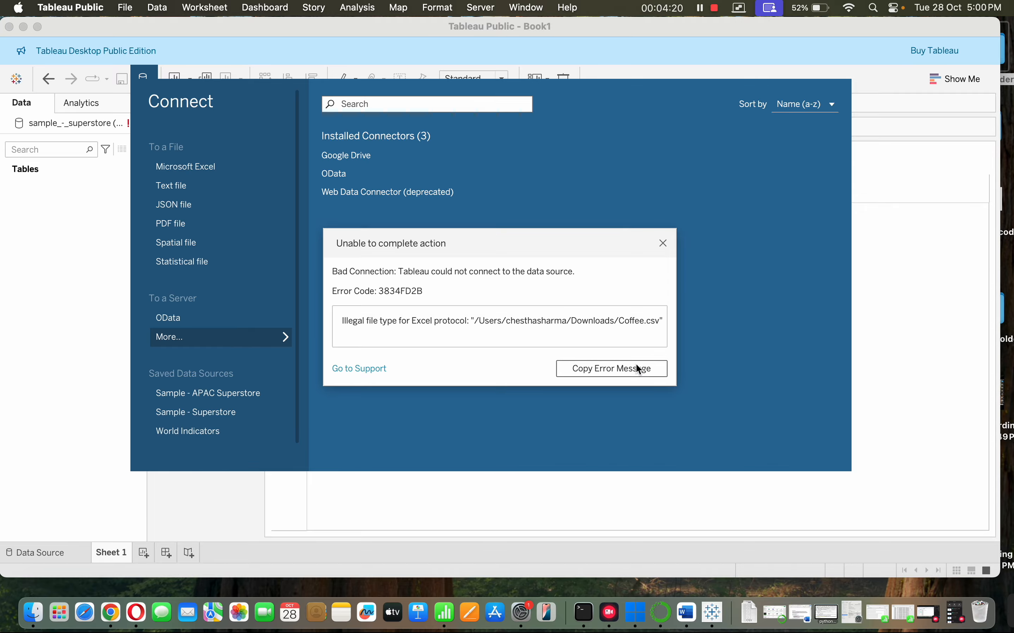
Copy the connection error message, visit its Tableau support page, and return to dismiss the error and the Connect pane.
{"action": "left_click", "coordinate": [640, 370]}
{"action": "left_click", "coordinate": [363, 370]}
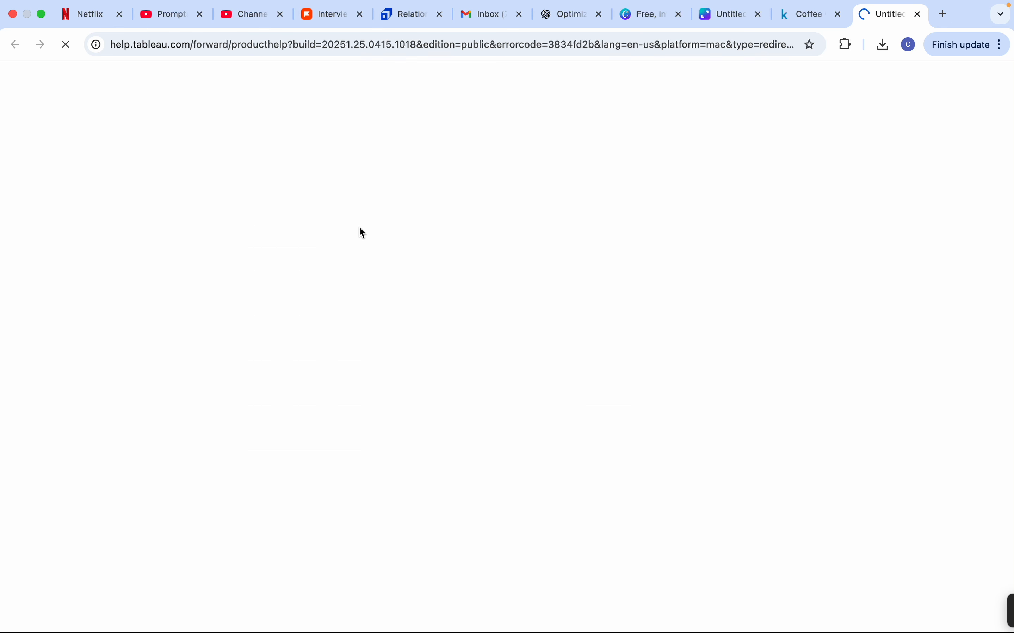
{"action": "key", "text": "ctrl+Left"}
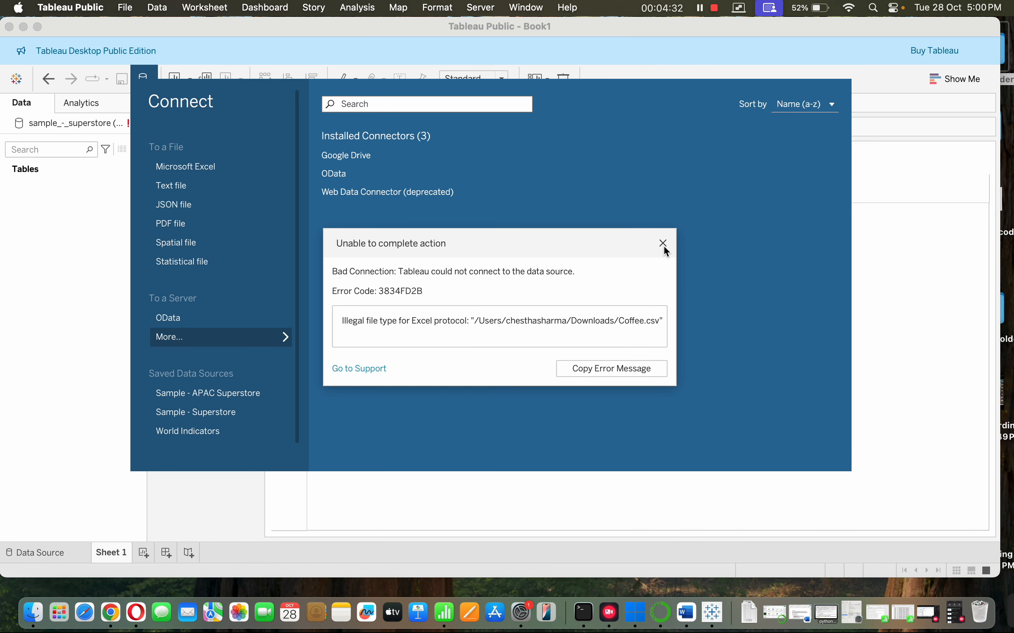
{"action": "left_click", "coordinate": [664, 246]}
{"action": "left_click", "coordinate": [876, 145]}
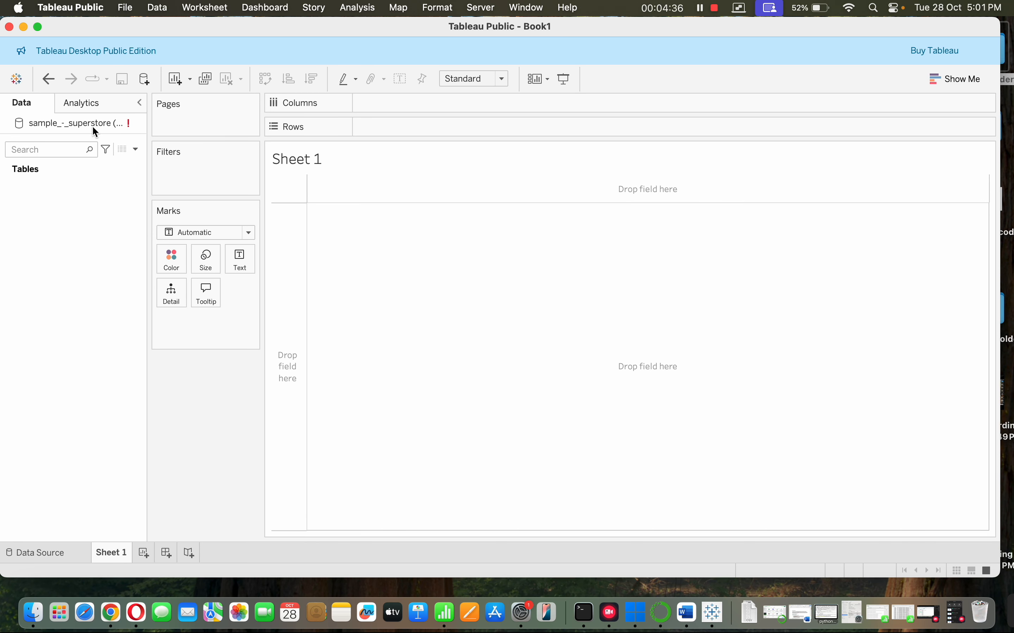
Add the Orders table to the sample_-_superstore (1) data model and return to the Sheet 1 worksheet.
{"action": "left_click", "coordinate": [48, 556]}
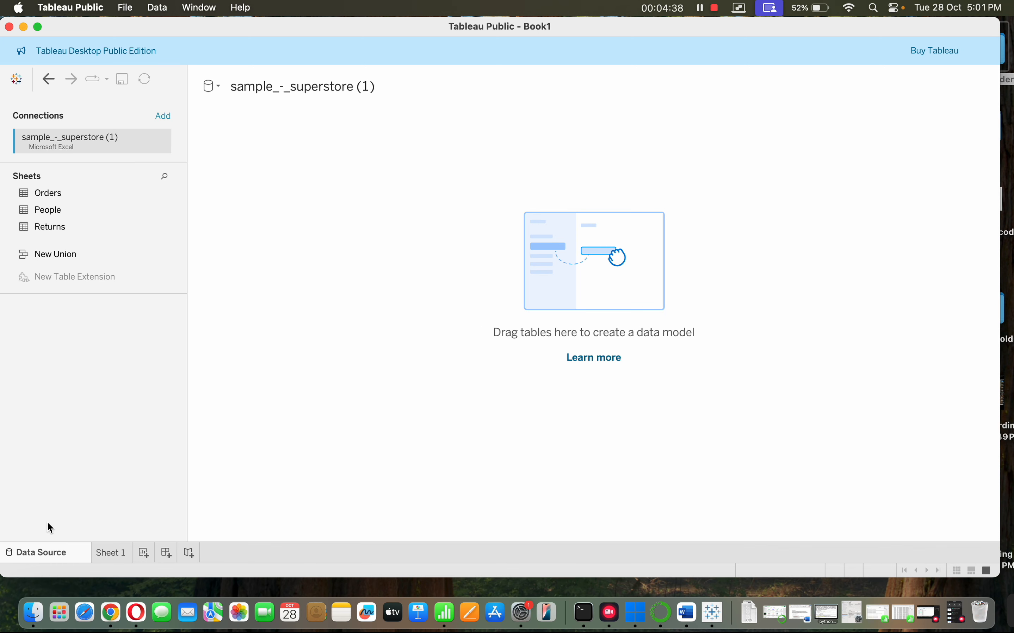
{"action": "left_click_drag", "start_coordinate": [118, 193], "coordinate": [581, 275]}
{"action": "left_click", "coordinate": [114, 554]}
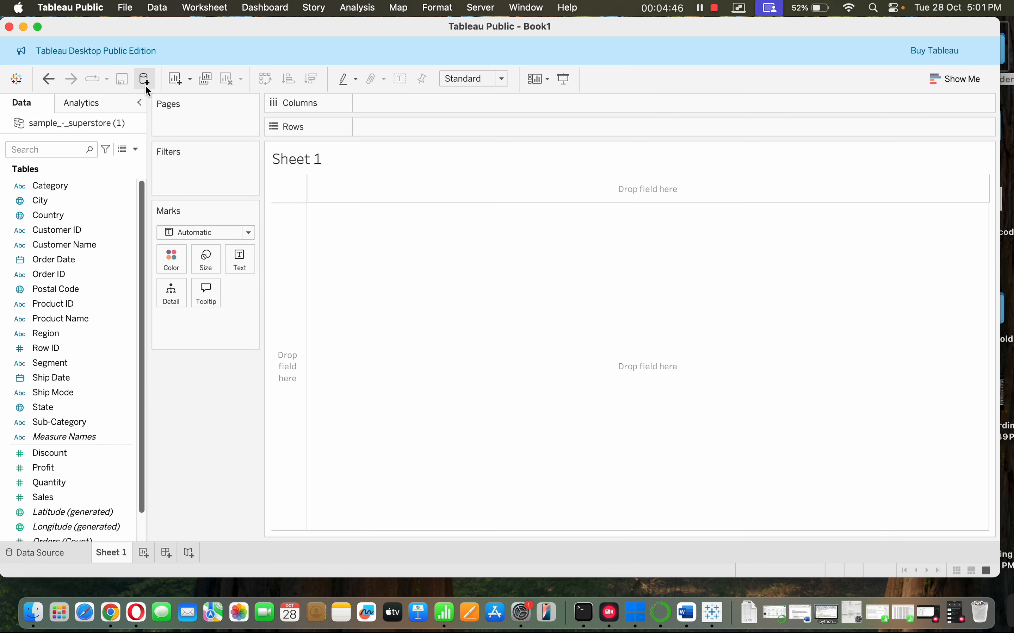
Minimize Tableau Public and open Coffee.csv from the Downloads folder in Numbers.
{"action": "left_click", "coordinate": [39, 26]}
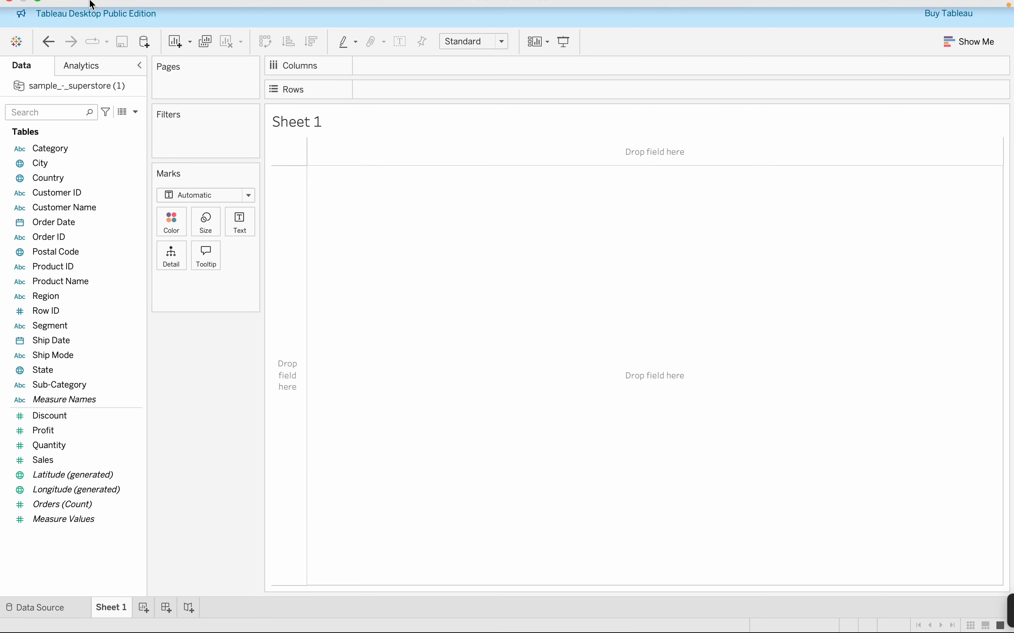
{"action": "left_click", "coordinate": [38, 27]}
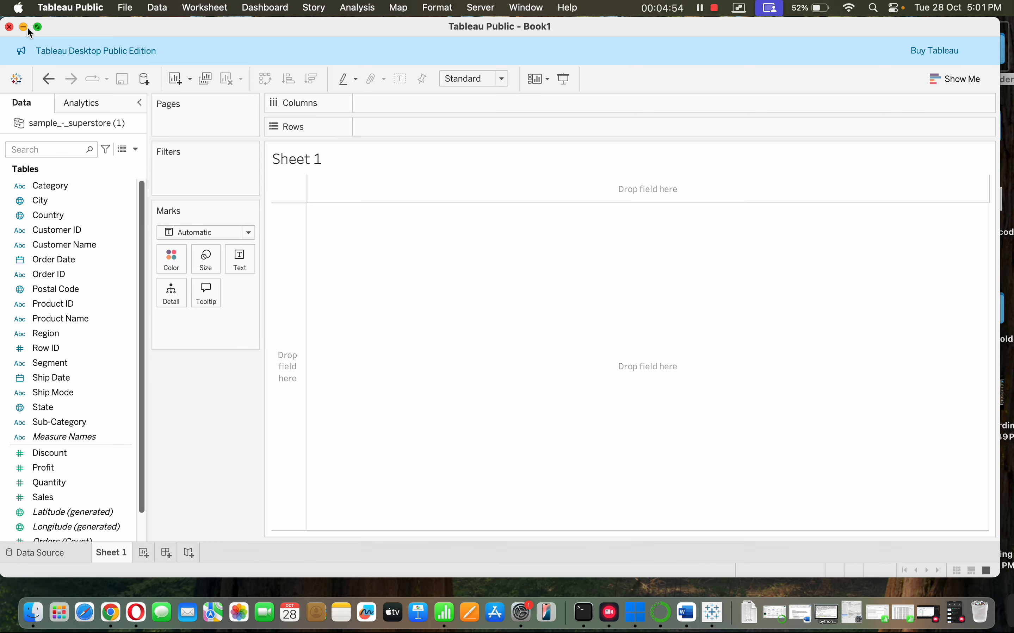
{"action": "left_click", "coordinate": [22, 25]}
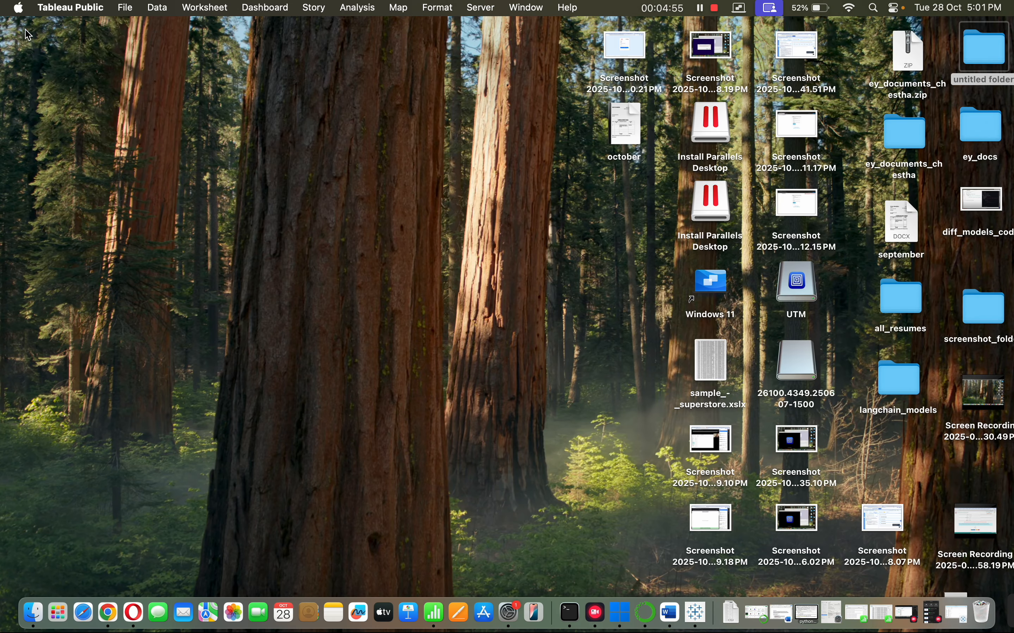
{"action": "left_click", "coordinate": [63, 73]}
{"action": "left_click", "coordinate": [19, 8]}
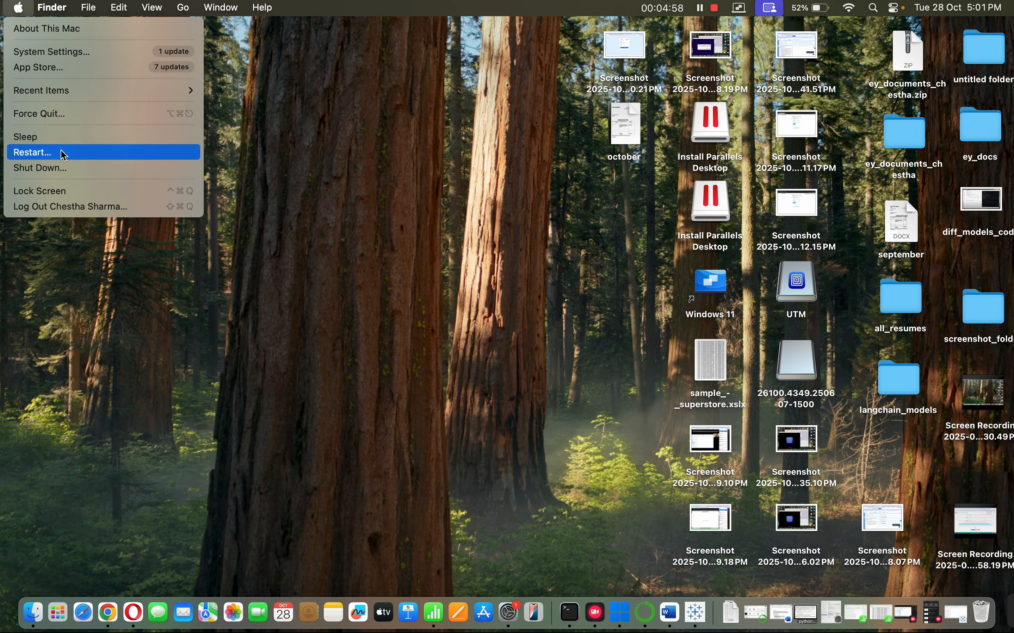
{"action": "mouse_move", "coordinate": [183, 8]}
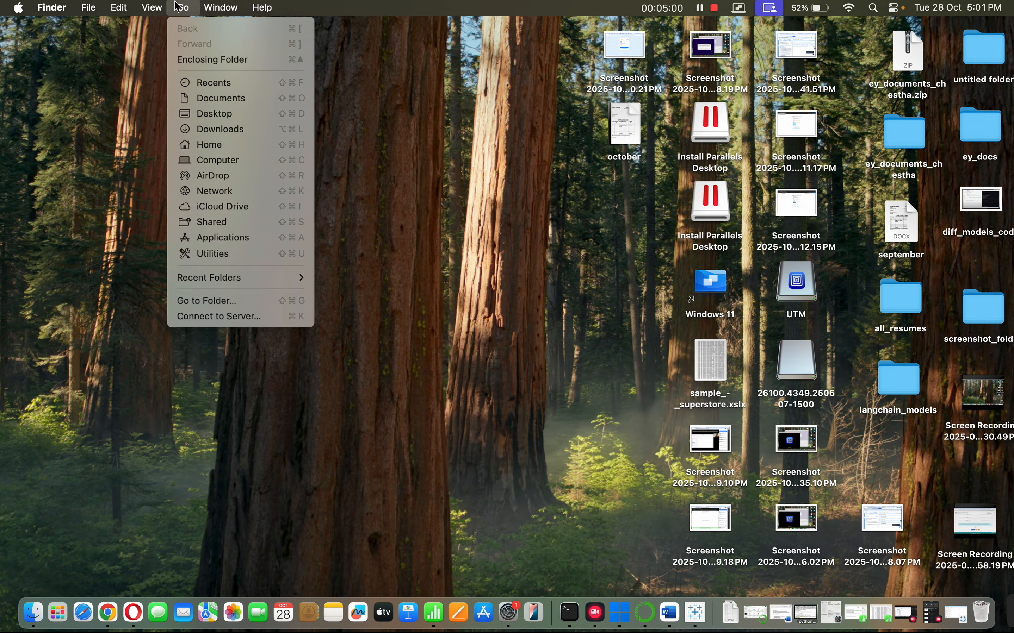
{"action": "left_click", "coordinate": [217, 135]}
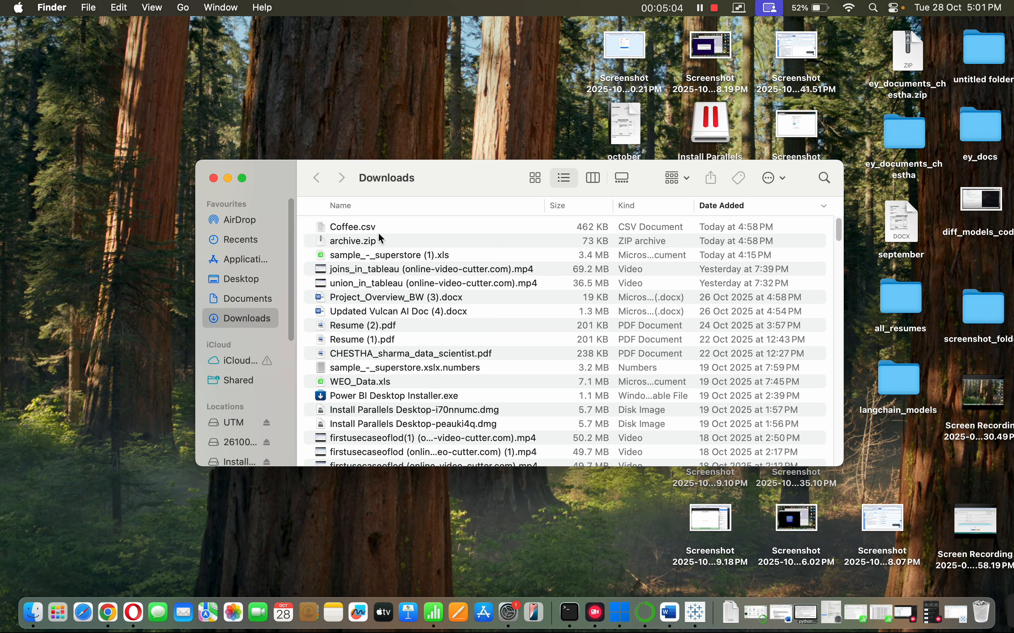
{"action": "double_click", "coordinate": [376, 227]}
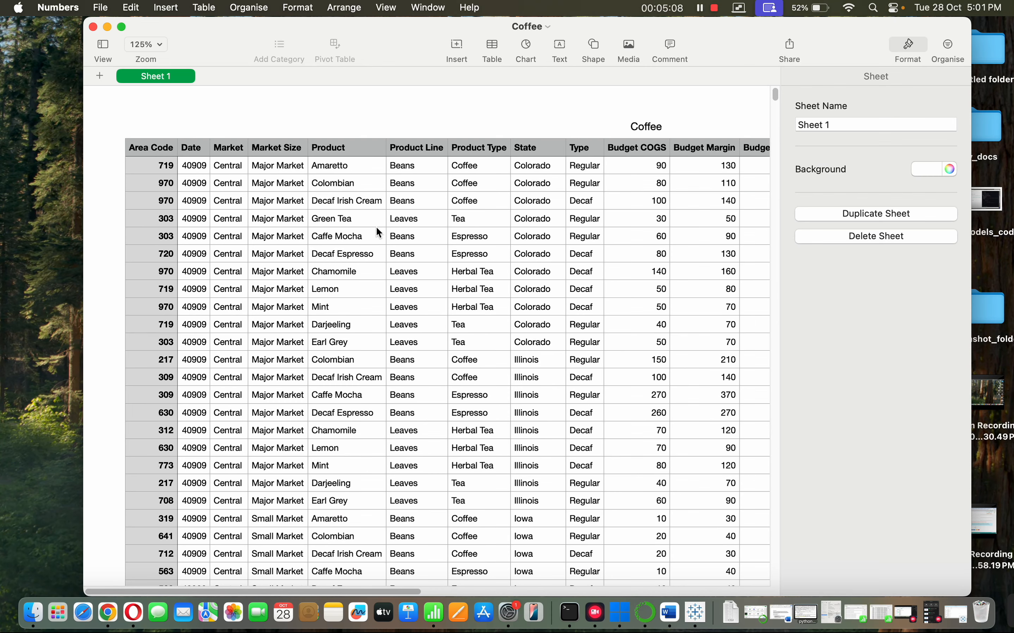
Export the Coffee spreadsheet to Excel with one worksheet per sheet, saving it as Coffee on the Desktop.
{"action": "left_click", "coordinate": [101, 7]}
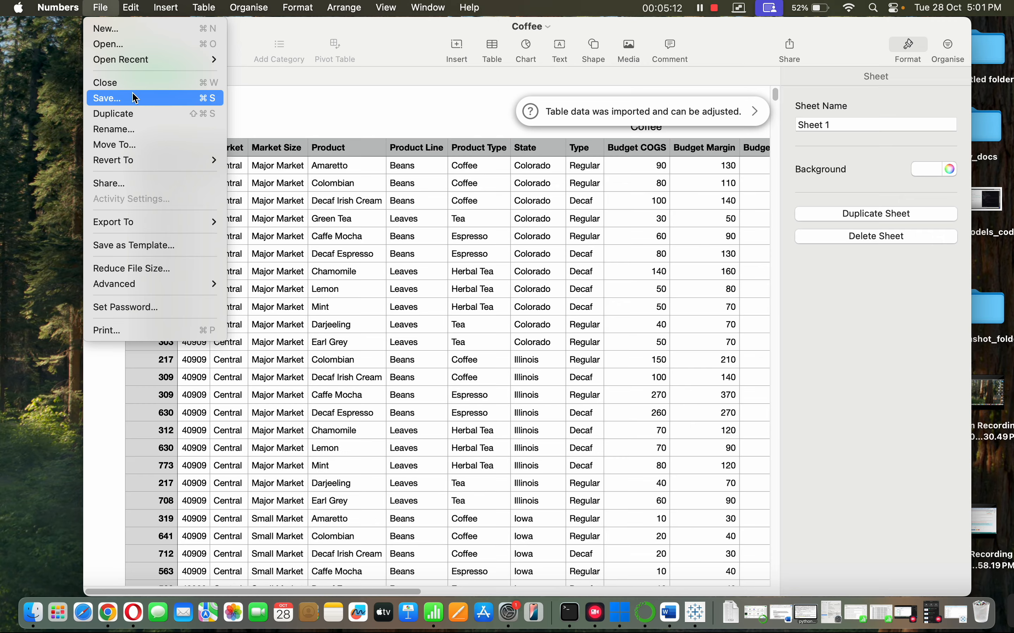
{"action": "mouse_move", "coordinate": [152, 220]}
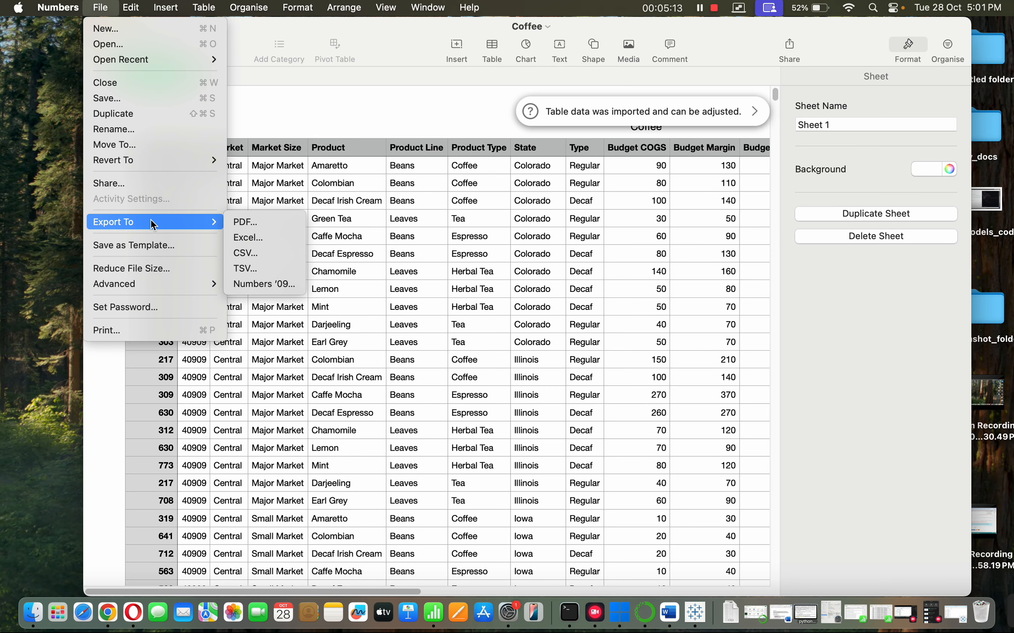
{"action": "left_click", "coordinate": [255, 243]}
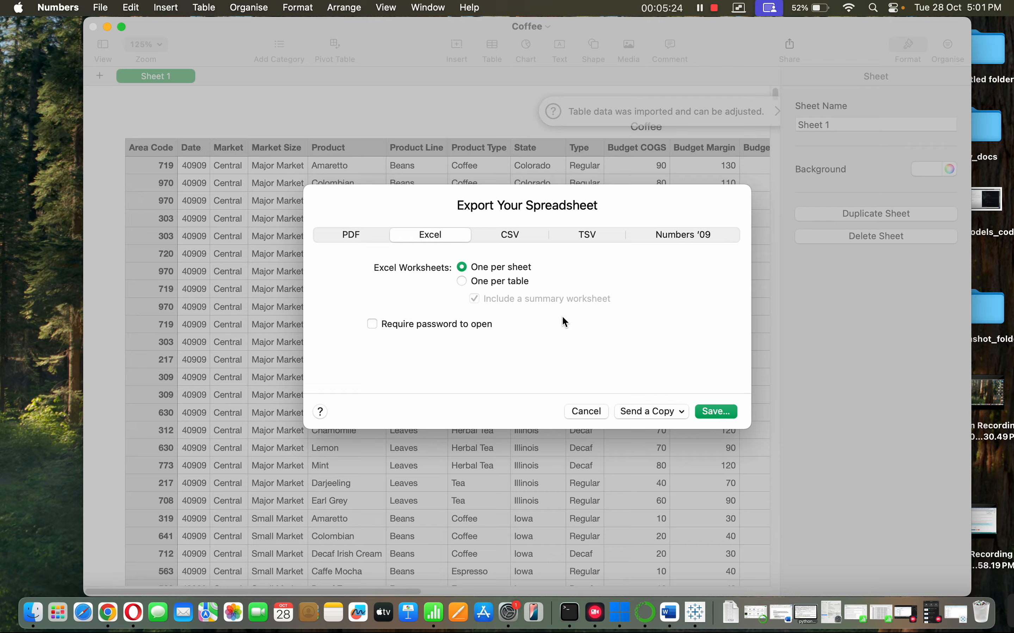
{"action": "left_click", "coordinate": [715, 412]}
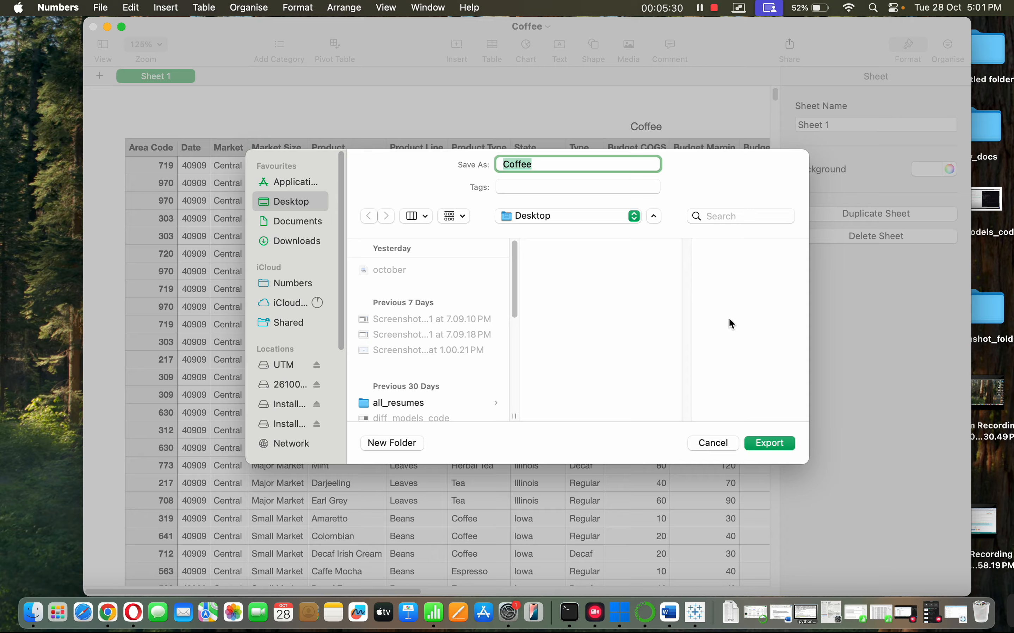
{"action": "left_click", "coordinate": [783, 443]}
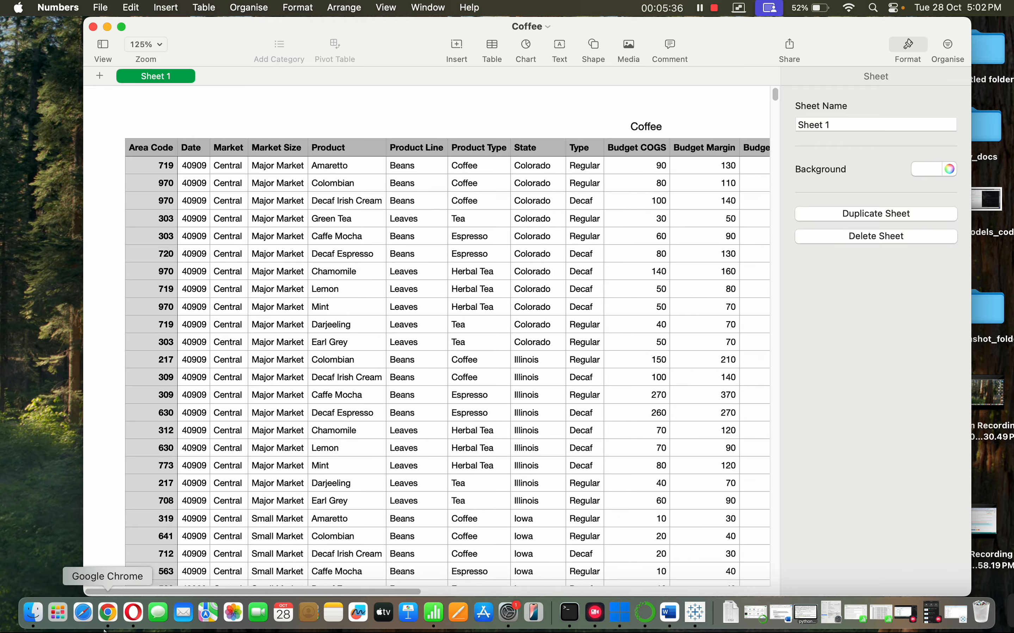
Switch to Chrome, take its window out of full screen and minimize it, and bring Tableau Public back up.
{"action": "left_click", "coordinate": [105, 630]}
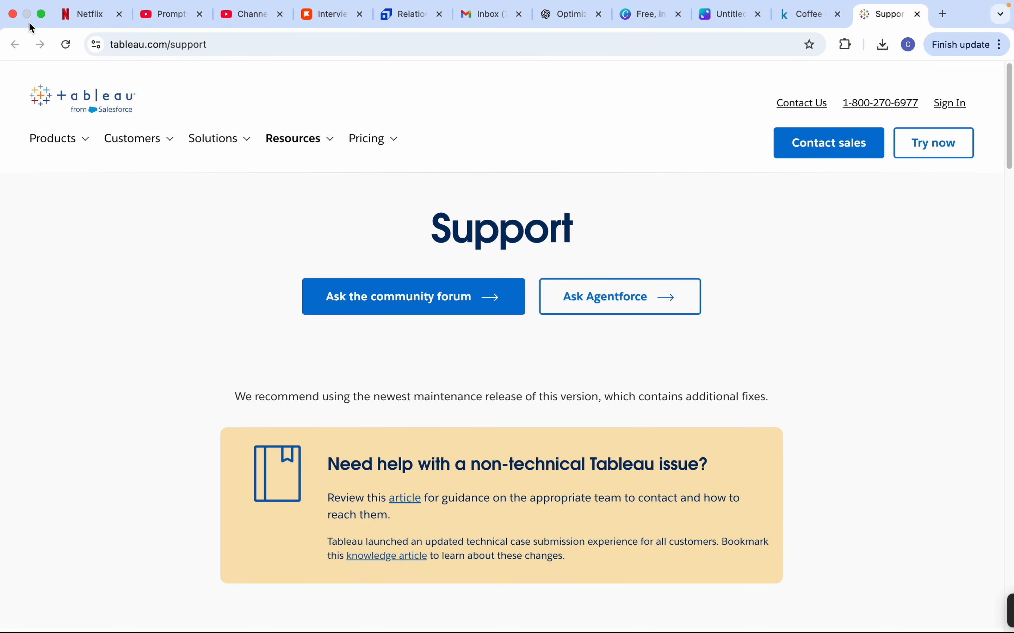
{"action": "left_click", "coordinate": [41, 14]}
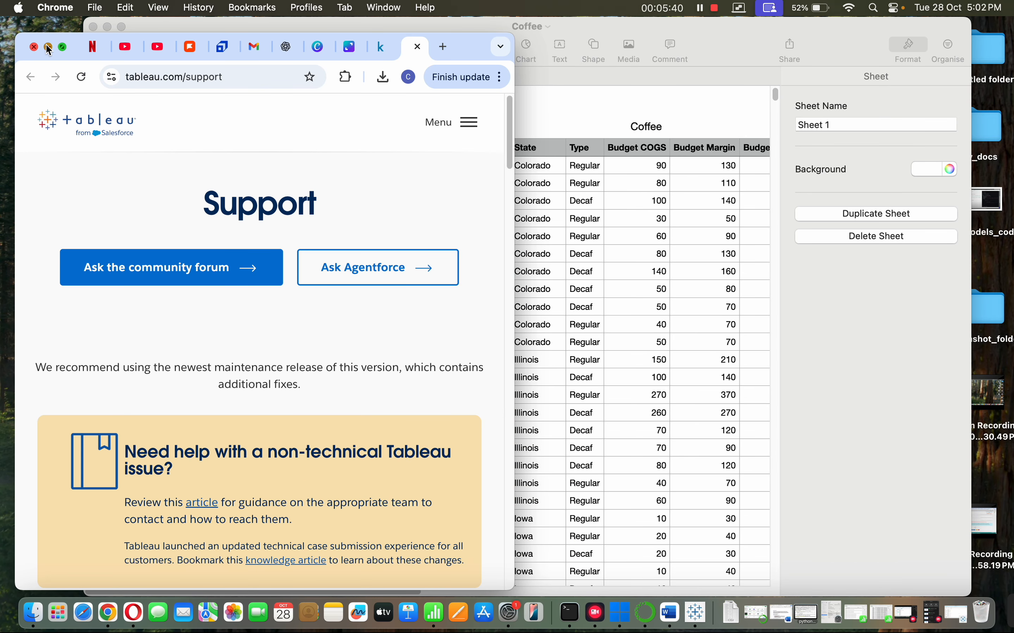
{"action": "left_click", "coordinate": [48, 48]}
{"action": "left_click", "coordinate": [673, 627]}
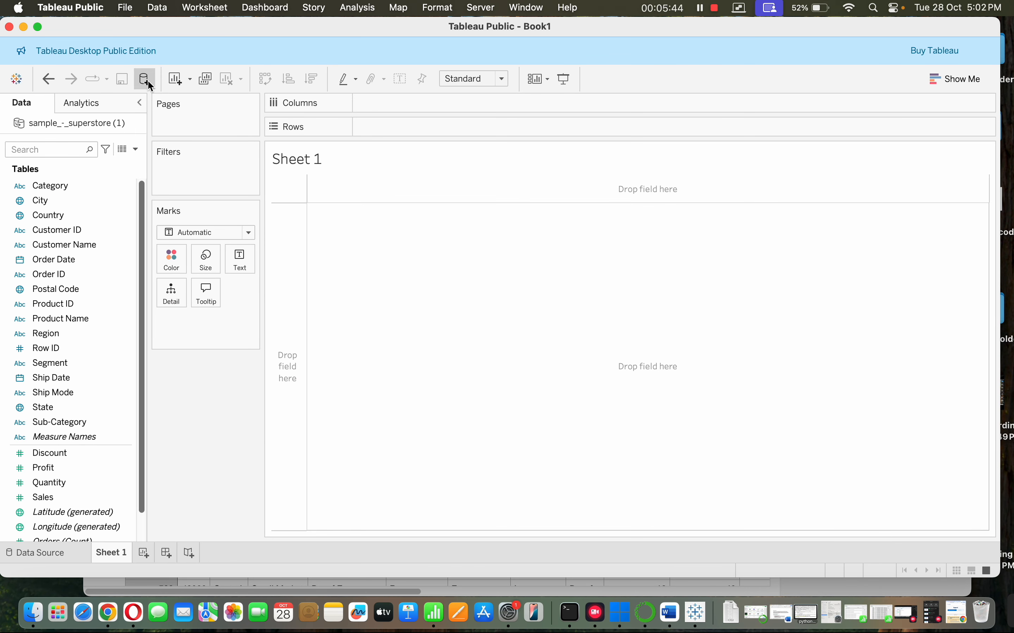
Connect to the Coffee Microsoft Excel file on the Desktop as a second data source.
{"action": "left_click", "coordinate": [145, 79]}
{"action": "left_click", "coordinate": [217, 192]}
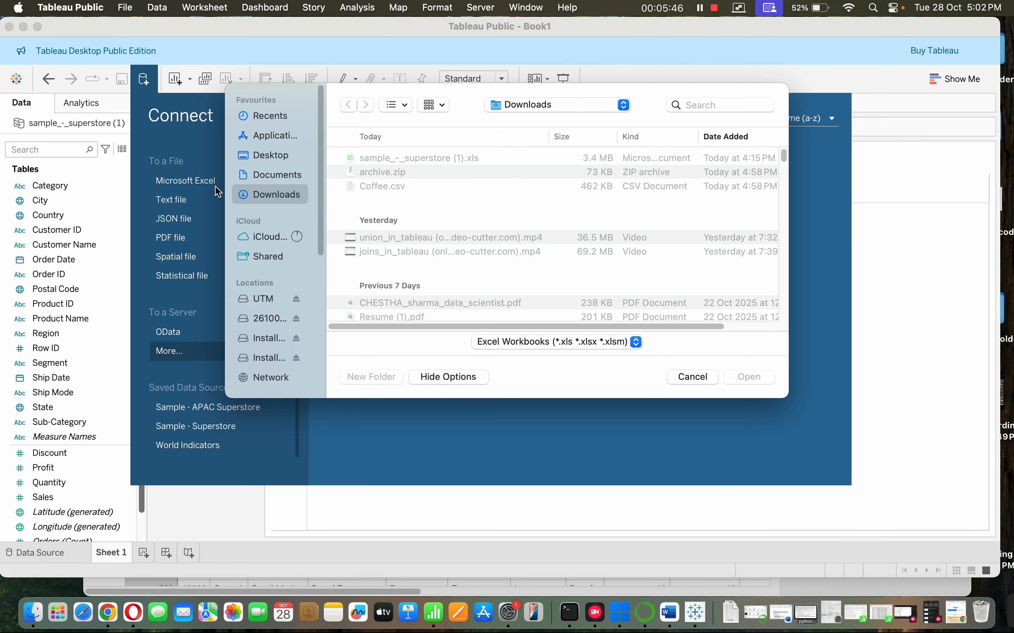
{"action": "left_click", "coordinate": [285, 152]}
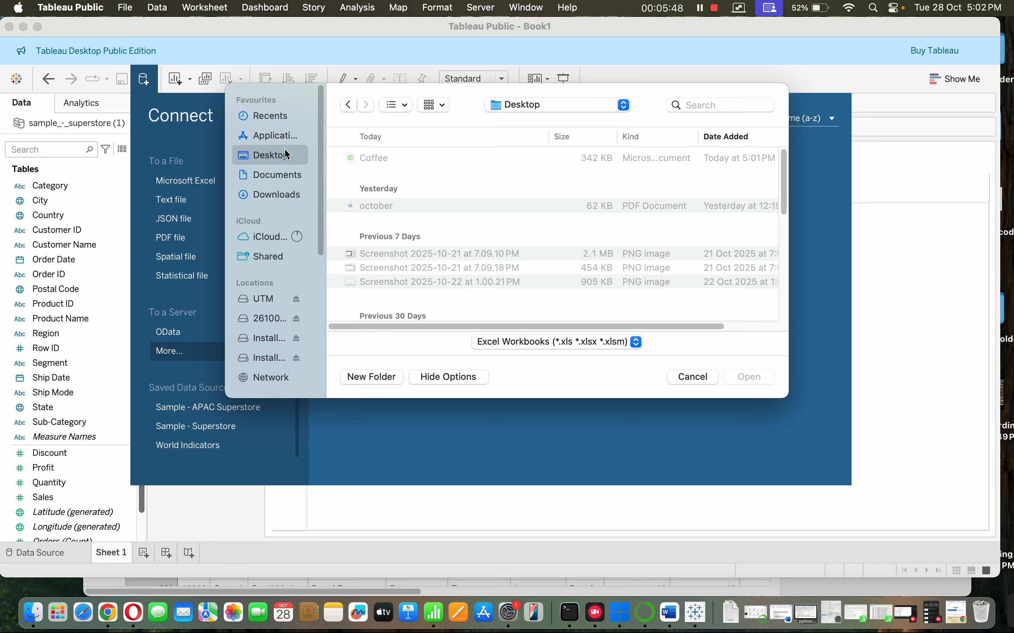
{"action": "left_click", "coordinate": [396, 158]}
{"action": "left_click", "coordinate": [749, 379]}
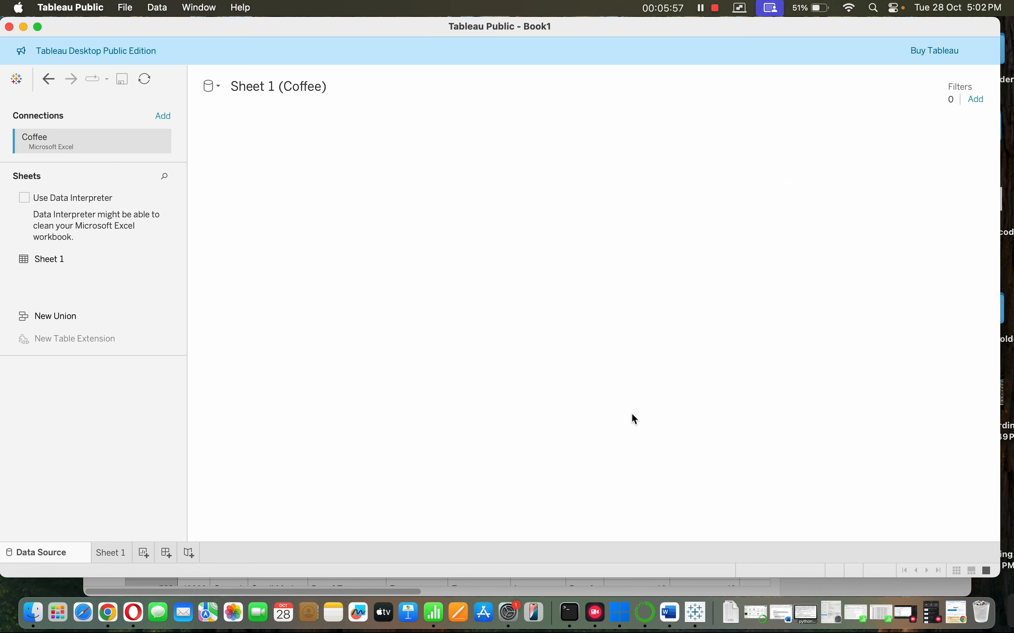
Load Sheet 1 of the Coffee workbook and clean it with Data Interpreter.
{"action": "double_click", "coordinate": [49, 263]}
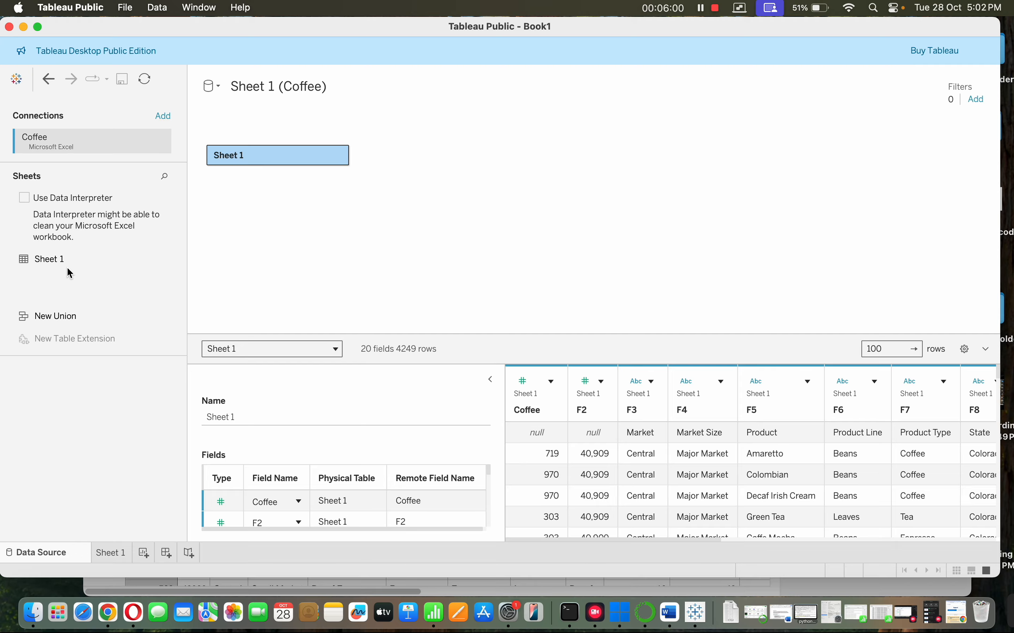
{"action": "left_click", "coordinate": [22, 201]}
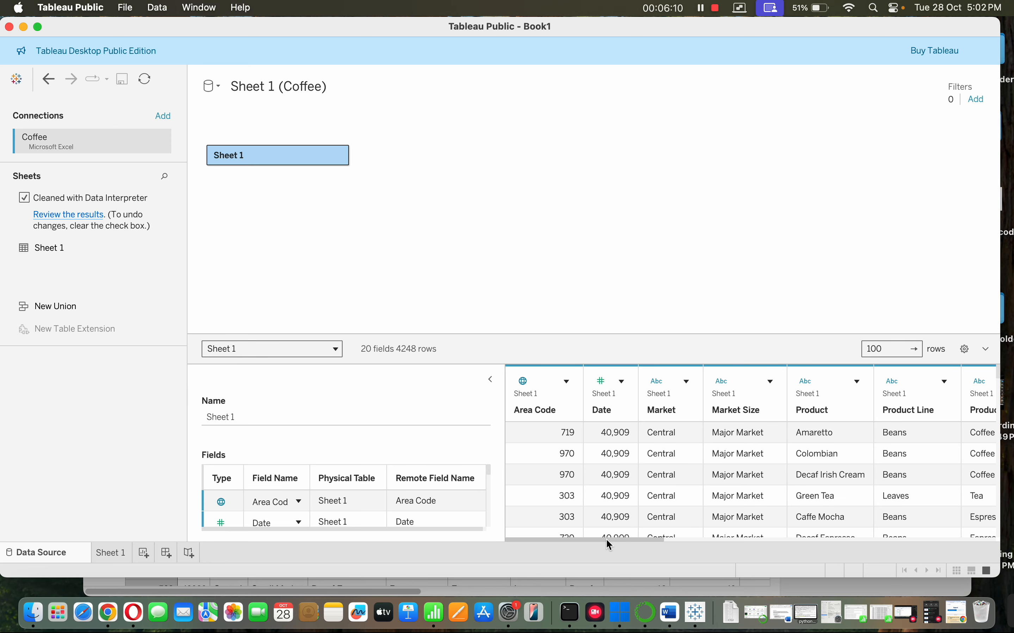
{"action": "left_click_drag", "start_coordinate": [606, 540], "coordinate": [891, 587]}
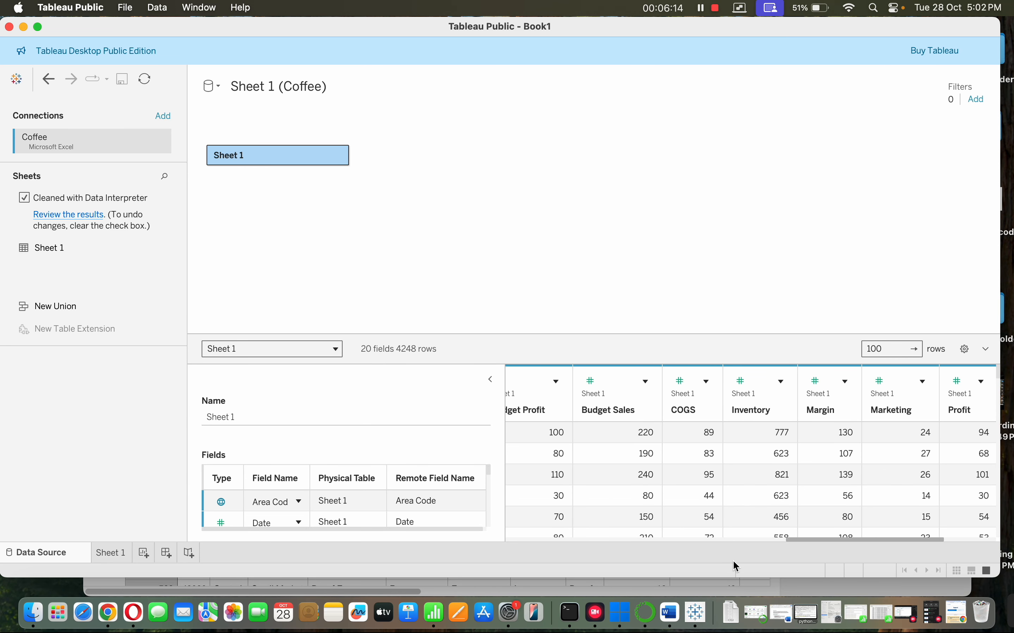
{"action": "left_click_drag", "start_coordinate": [733, 561], "coordinate": [128, 525]}
Open the Sheet 1 worksheet and compare the fields of the sample_-_superstore (1) and Sheet 1 (Coffee) data sources.
{"action": "left_click", "coordinate": [114, 554]}
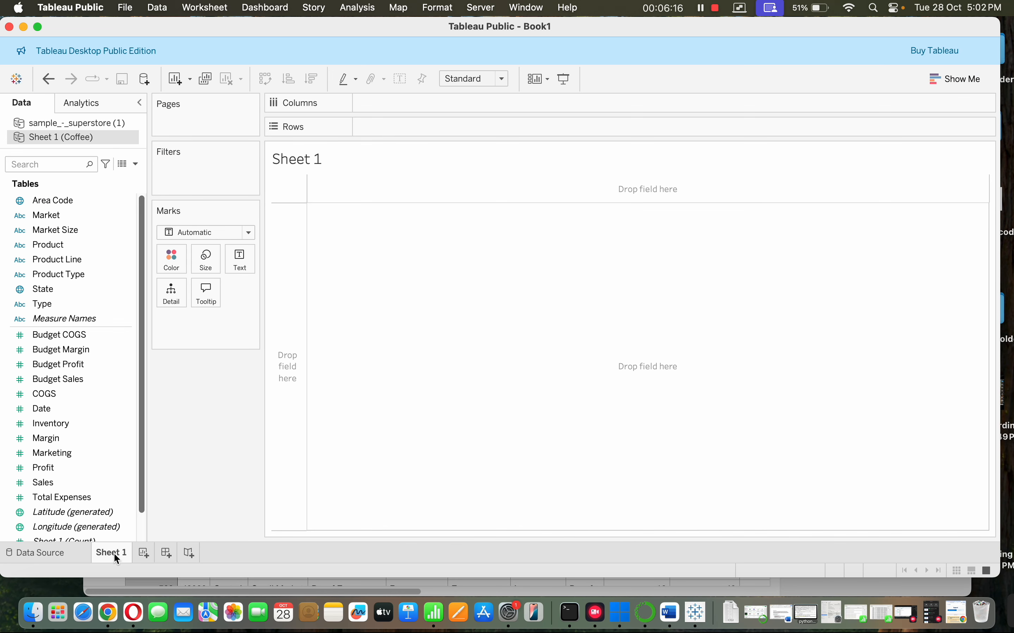
{"action": "left_click", "coordinate": [101, 126]}
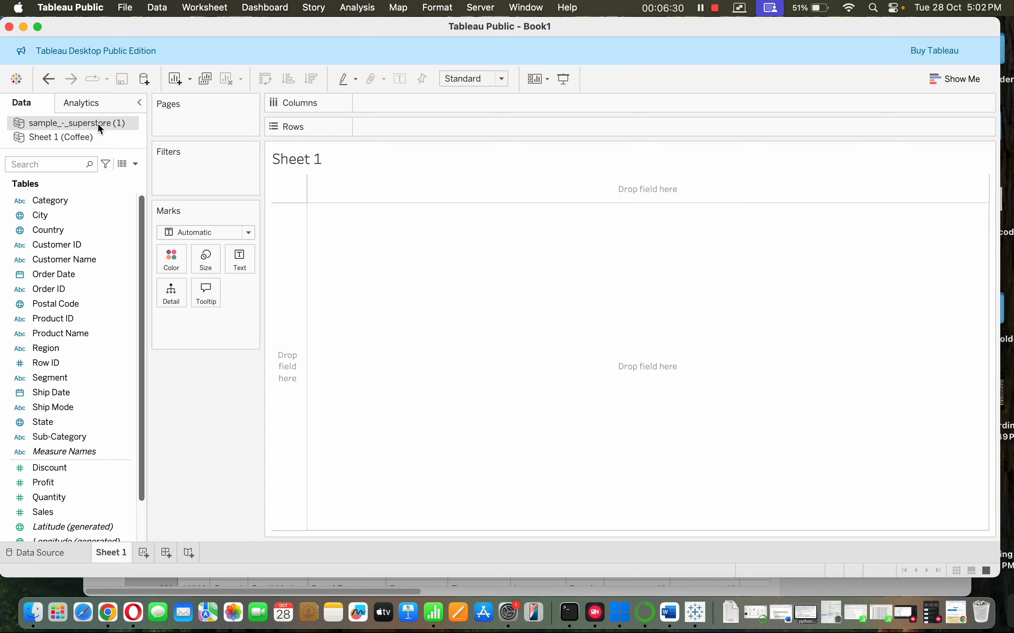
{"action": "left_click", "coordinate": [98, 141]}
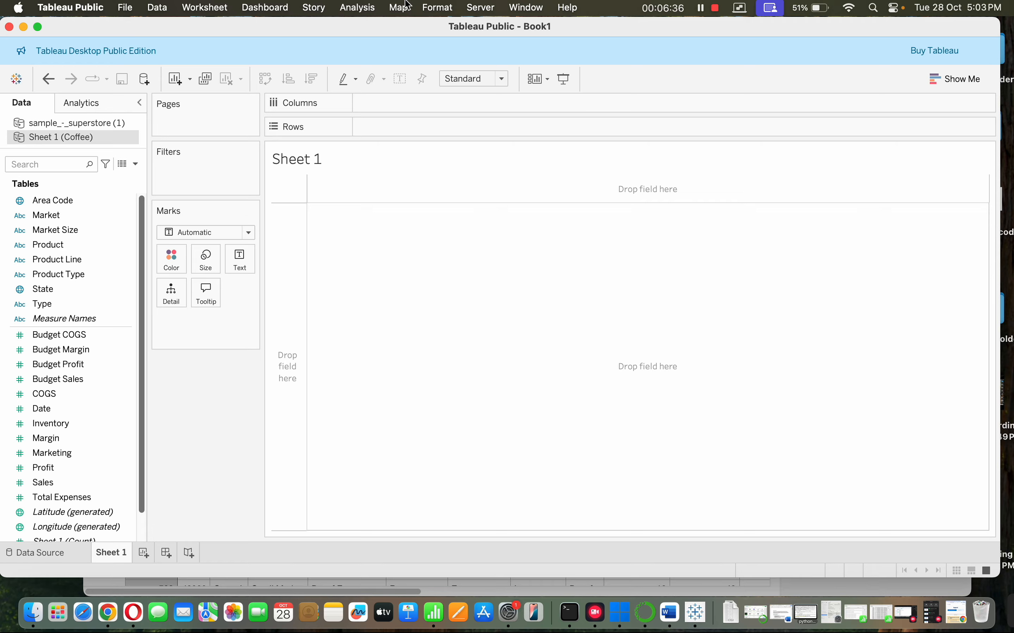
Review the blend relationship between Sheet 1 (Coffee) as primary and sample_-_superstore (1) as secondary source, keeping the automatic State match.
{"action": "left_click", "coordinate": [162, 10]}
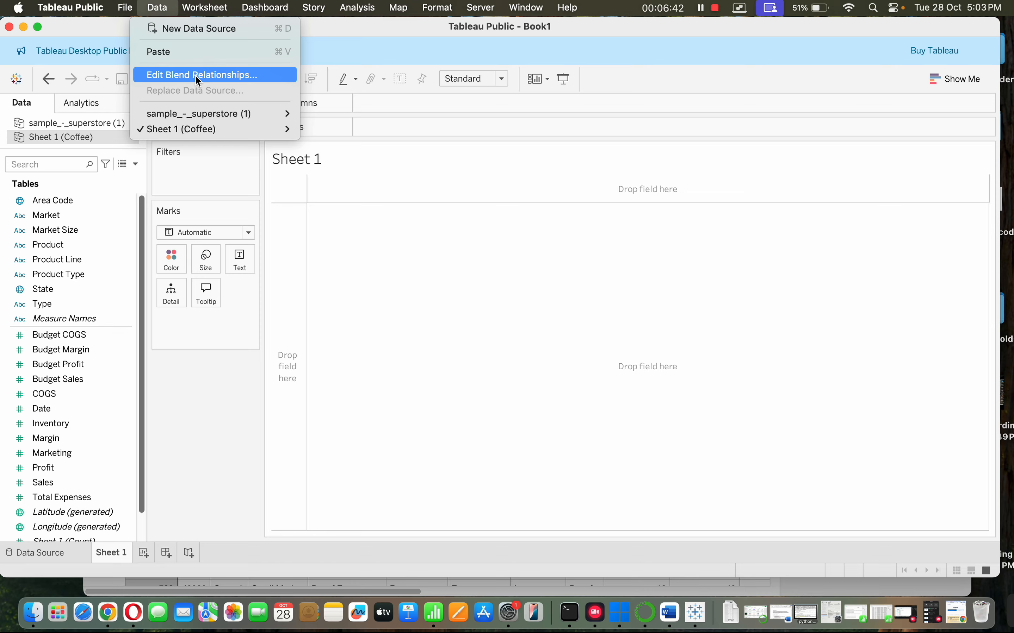
{"action": "left_click", "coordinate": [198, 76]}
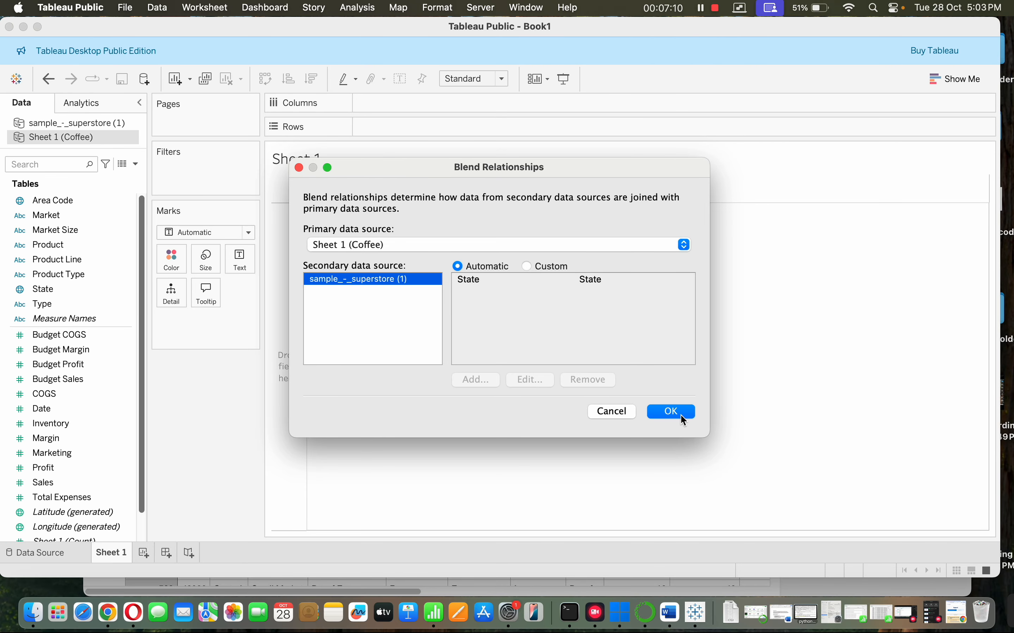
{"action": "left_click", "coordinate": [671, 412]}
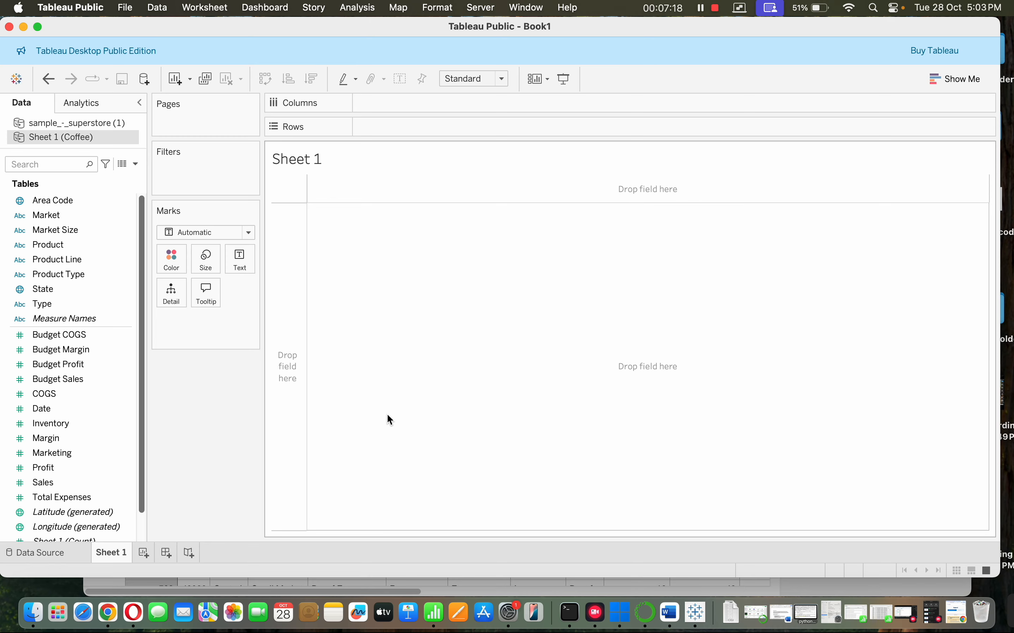
Build a bar chart from Sheet 1 (Coffee) with State on Rows and the sum of Sales on Columns.
{"action": "left_click", "coordinate": [98, 363]}
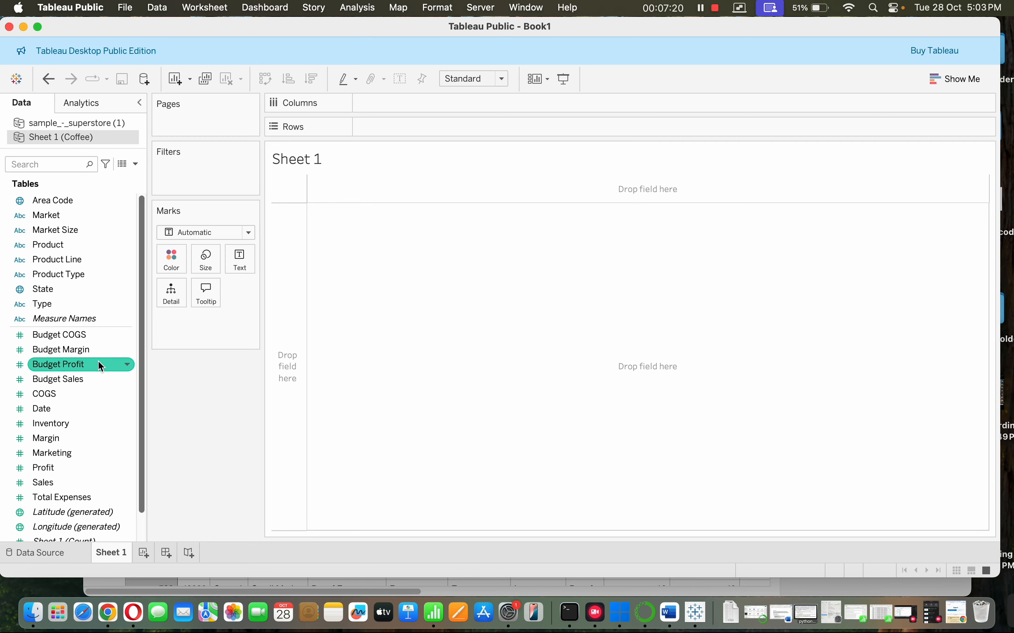
{"action": "left_click", "coordinate": [125, 351]}
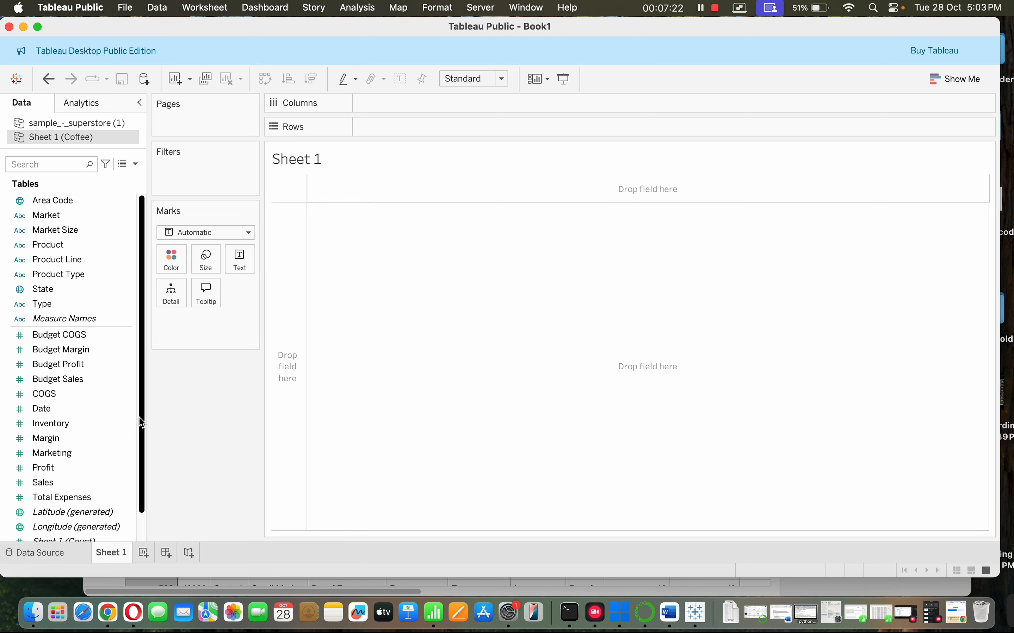
{"action": "left_click_drag", "start_coordinate": [141, 425], "coordinate": [151, 353]}
{"action": "left_click_drag", "start_coordinate": [76, 291], "coordinate": [407, 129]}
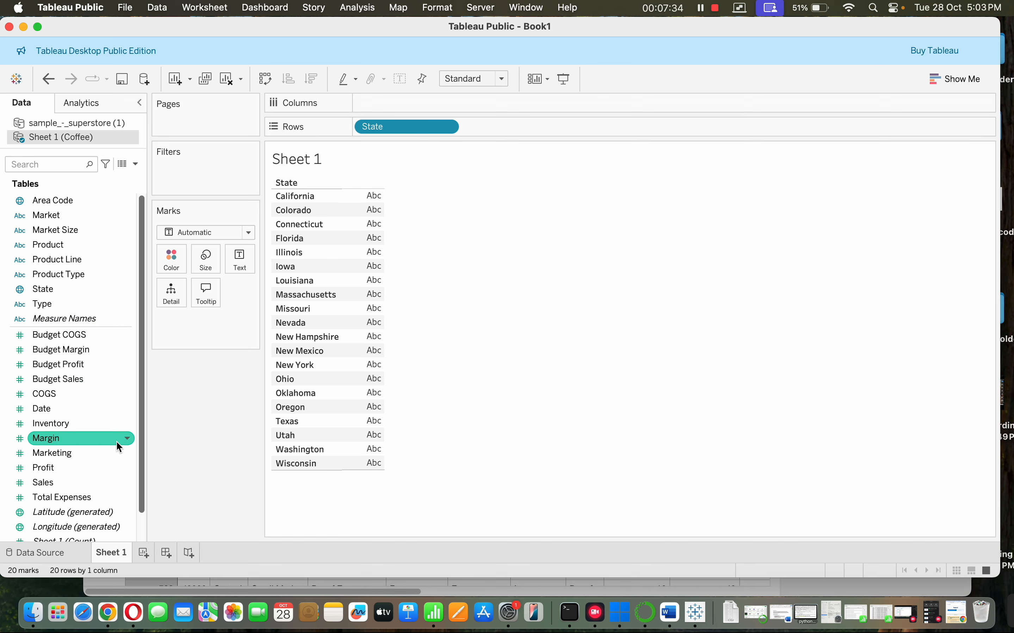
{"action": "scroll", "coordinate": [141, 456], "scroll_direction": "down", "scroll_amount": 3}
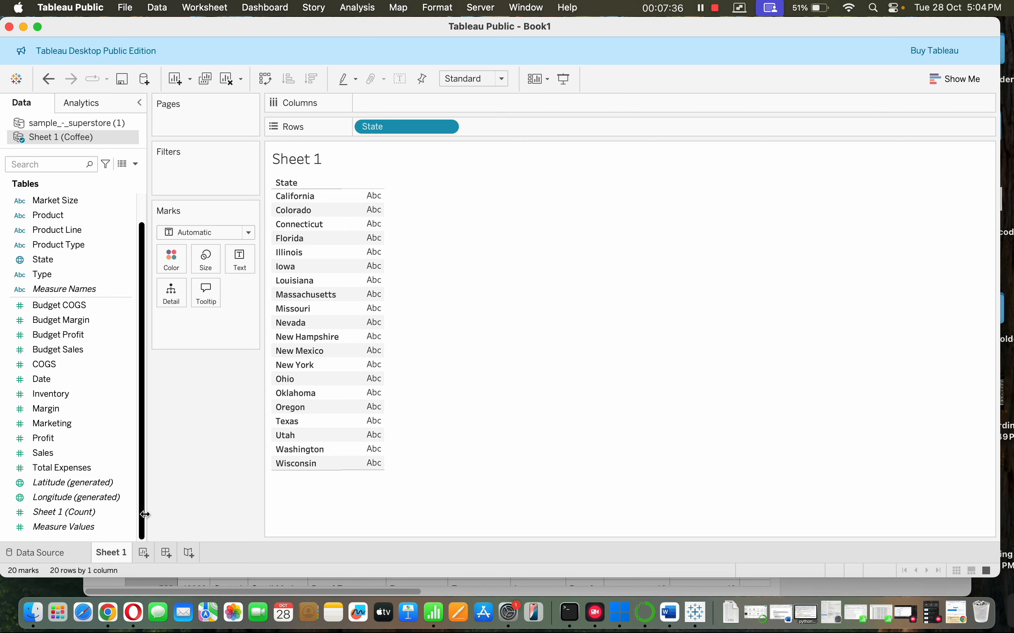
{"action": "left_click_drag", "start_coordinate": [86, 456], "coordinate": [415, 104]}
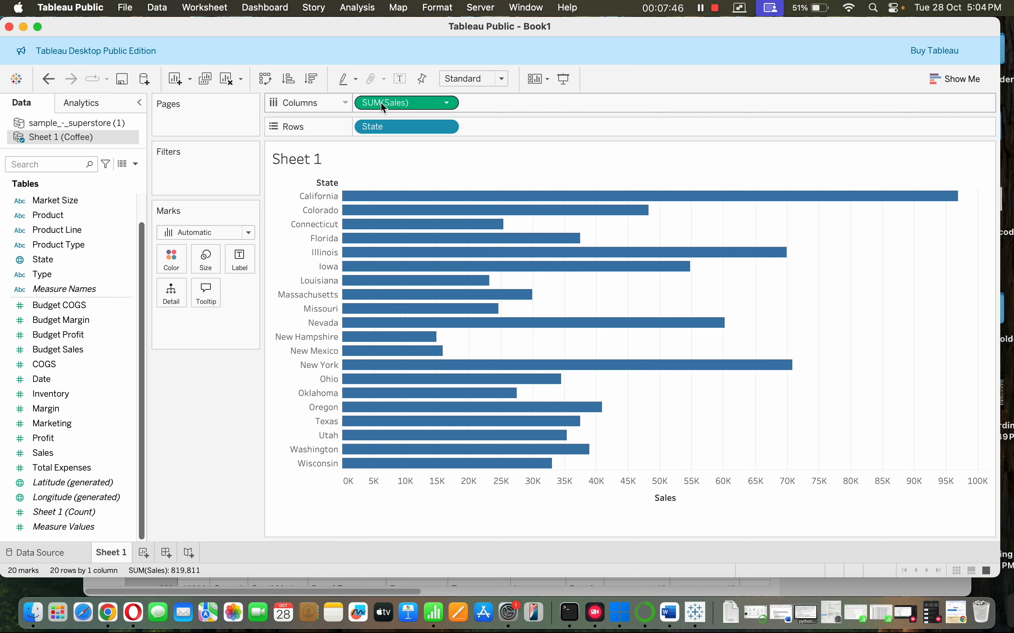
Replace the Coffee Sales on Columns with Sales from sample_-_superstore (1) and compare the two data sources.
{"action": "left_click_drag", "start_coordinate": [381, 103], "coordinate": [184, 377]}
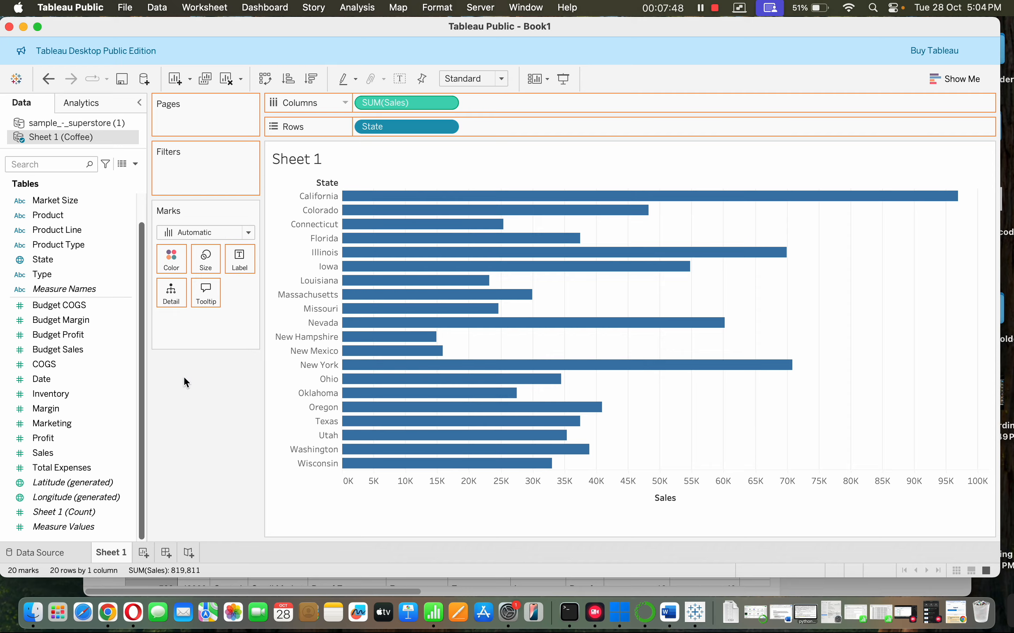
{"action": "left_click", "coordinate": [54, 122]}
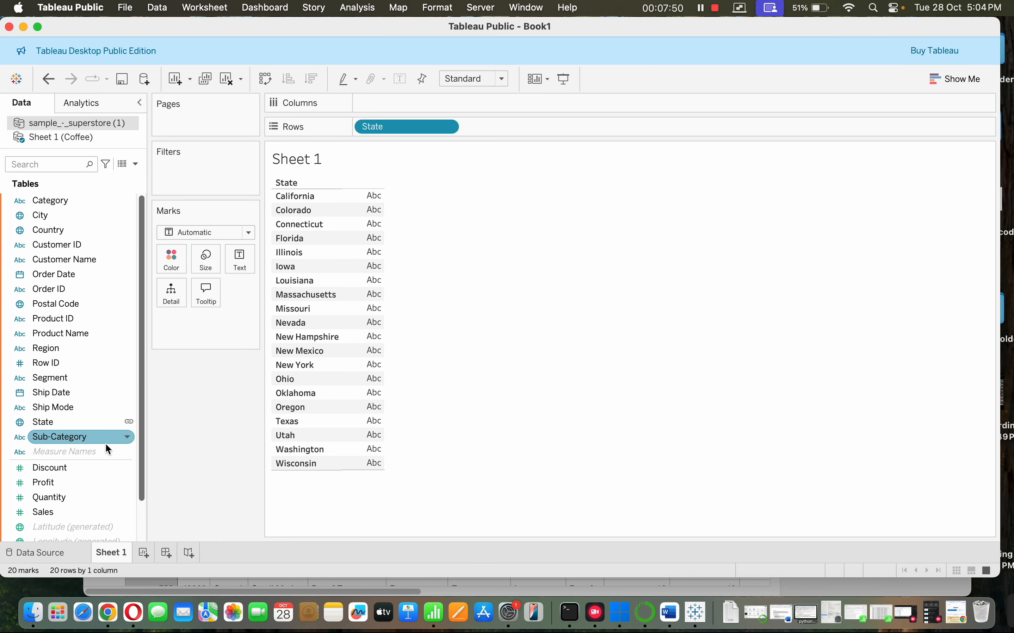
{"action": "left_click", "coordinate": [110, 513]}
{"action": "left_click_drag", "start_coordinate": [105, 515], "coordinate": [432, 103]}
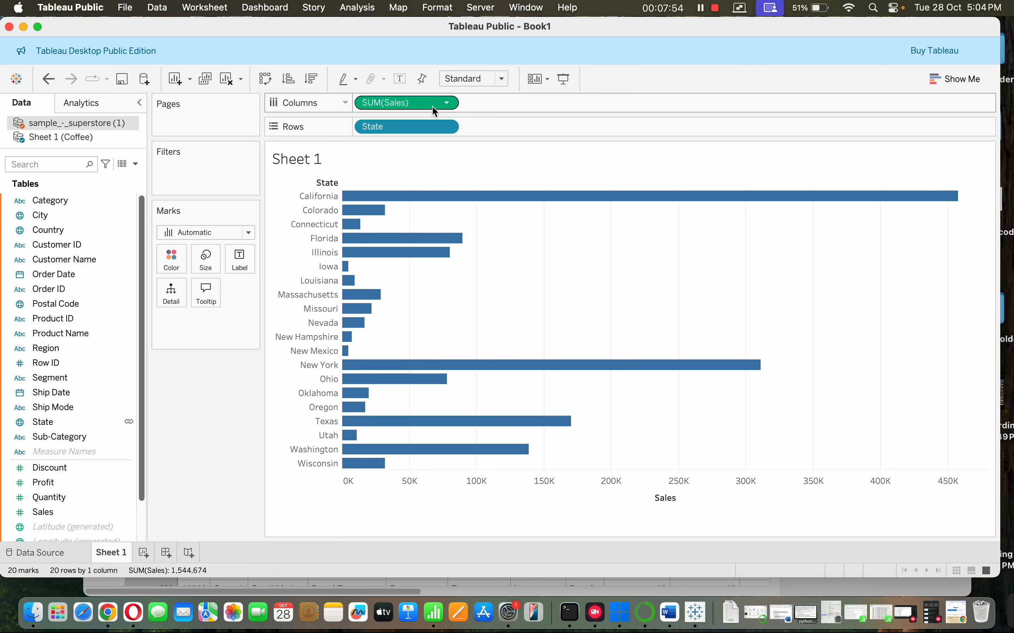
{"action": "left_click", "coordinate": [62, 136]}
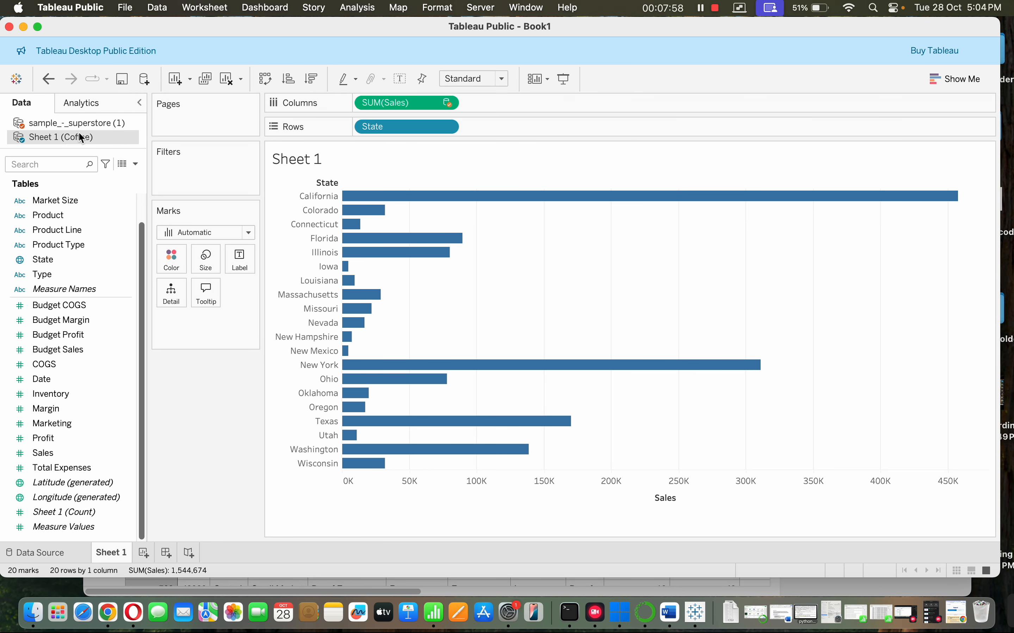
{"action": "left_click", "coordinate": [84, 124]}
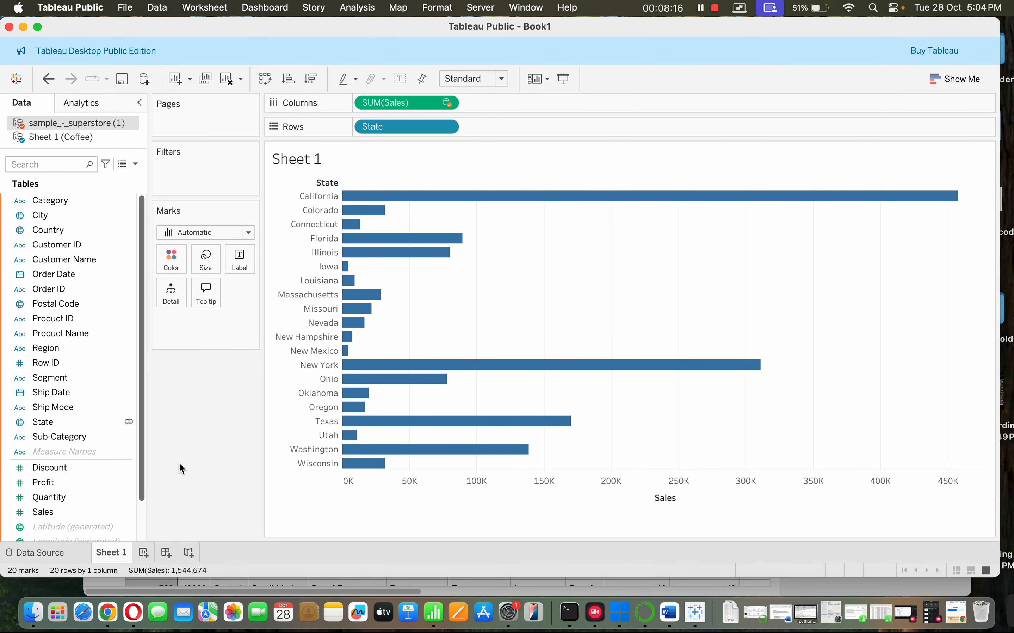
Replace the superstore Sales on Columns with Coffee's Sales and add Sales from sample_-_superstore (1) beside it.
{"action": "left_click_drag", "start_coordinate": [392, 107], "coordinate": [215, 398]}
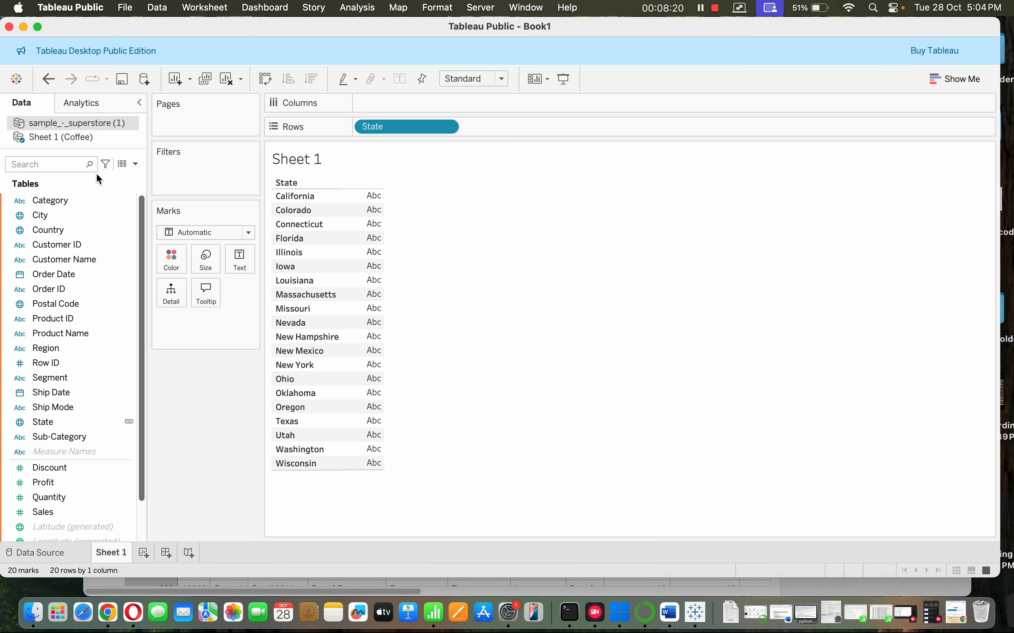
{"action": "left_click_drag", "start_coordinate": [118, 235], "coordinate": [204, 473]}
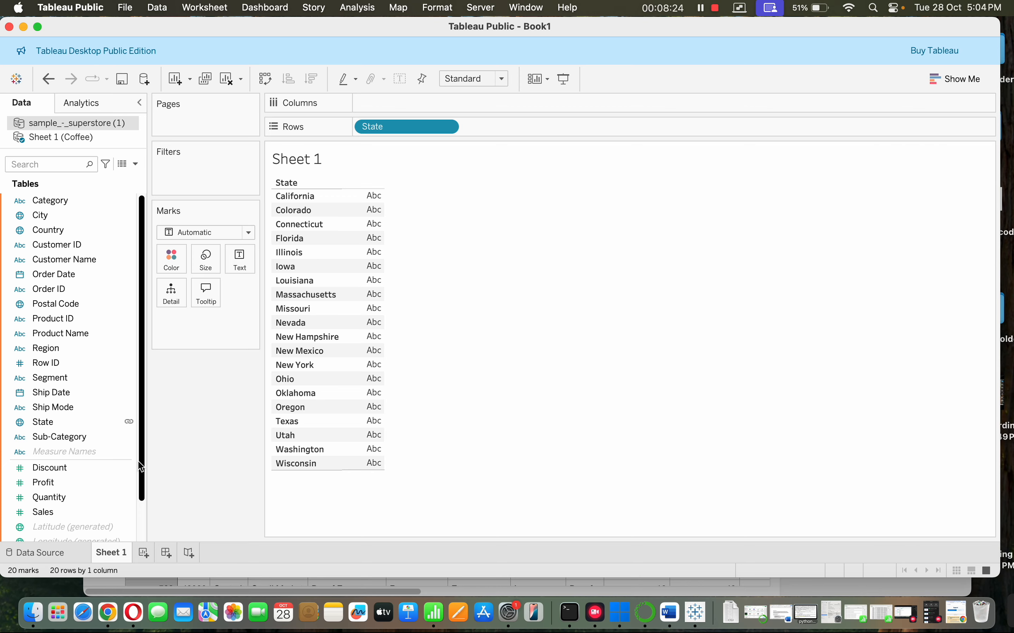
{"action": "left_click", "coordinate": [102, 138]}
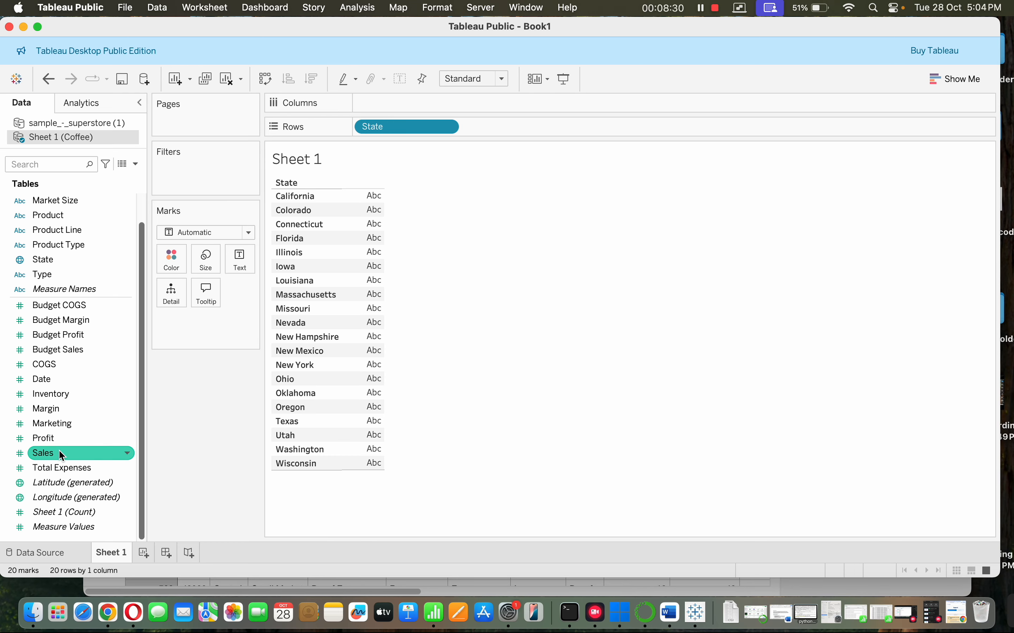
{"action": "left_click_drag", "start_coordinate": [57, 452], "coordinate": [420, 91]}
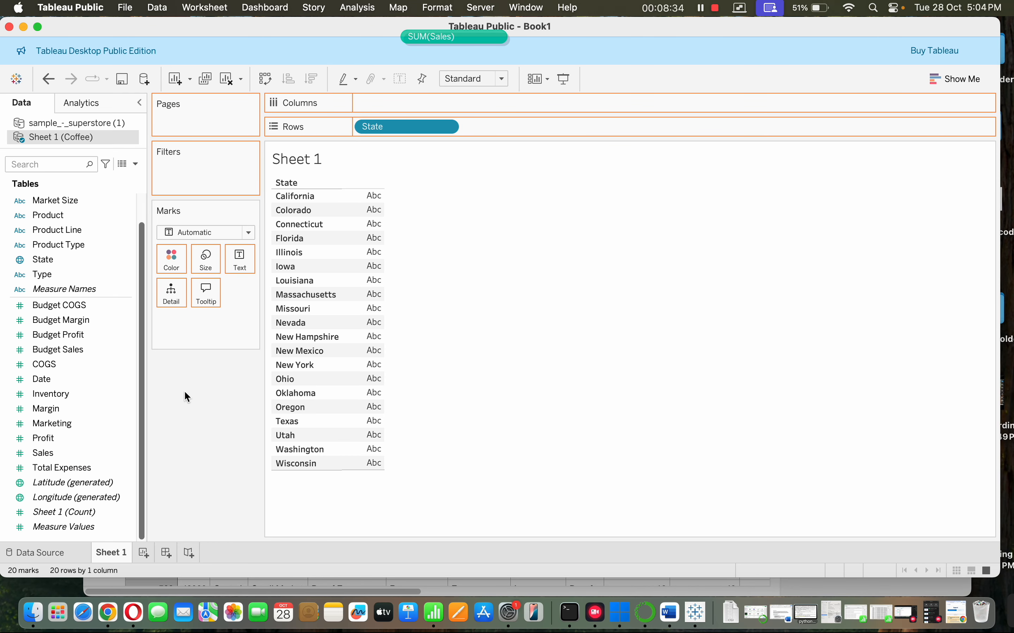
{"action": "left_click_drag", "start_coordinate": [77, 456], "coordinate": [393, 103]}
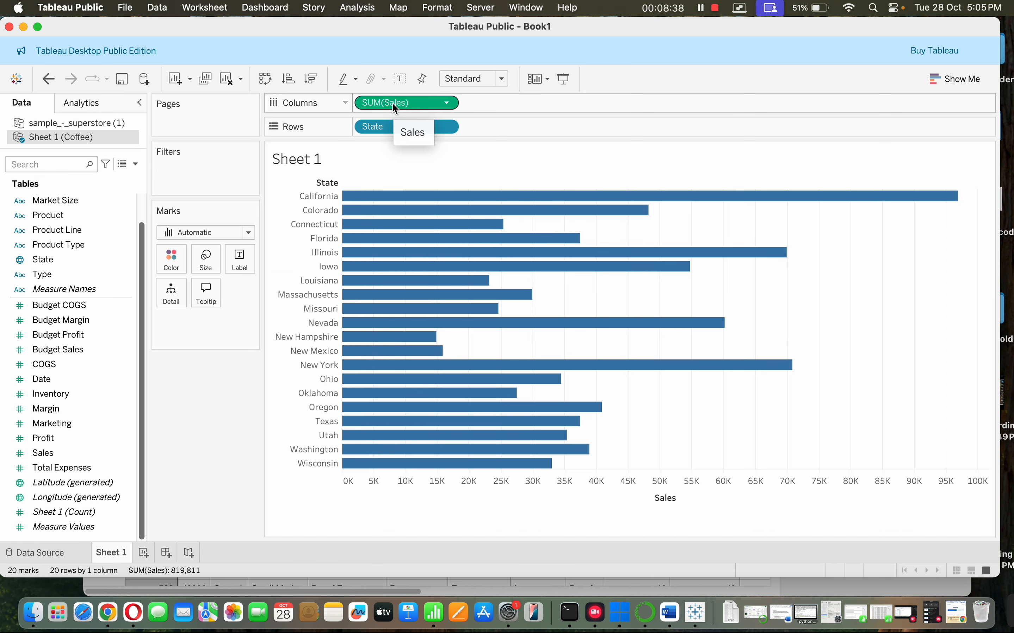
{"action": "left_click", "coordinate": [99, 122]}
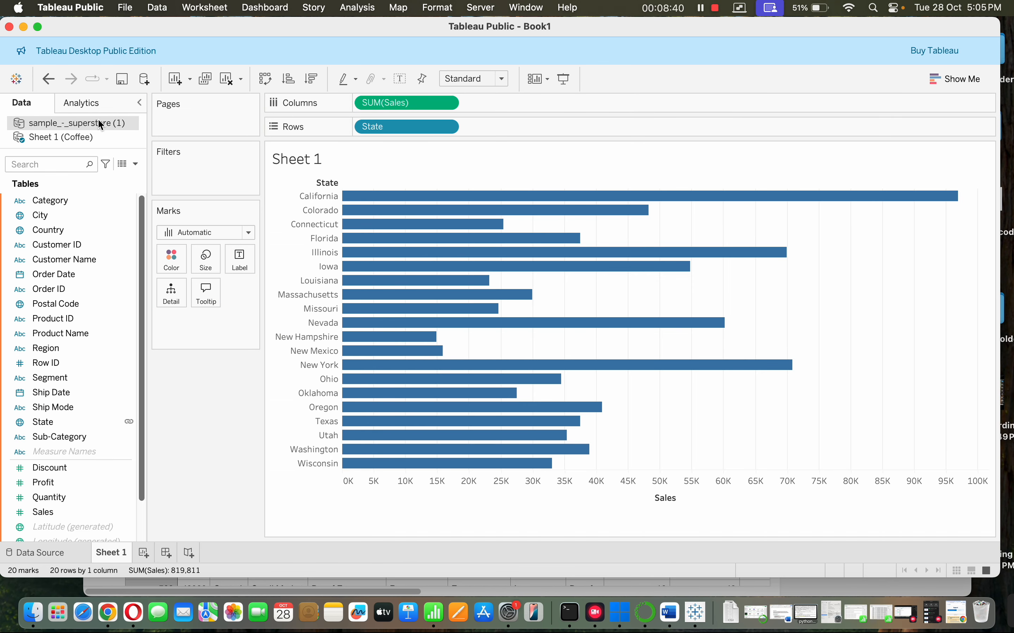
{"action": "left_click_drag", "start_coordinate": [71, 514], "coordinate": [507, 107]}
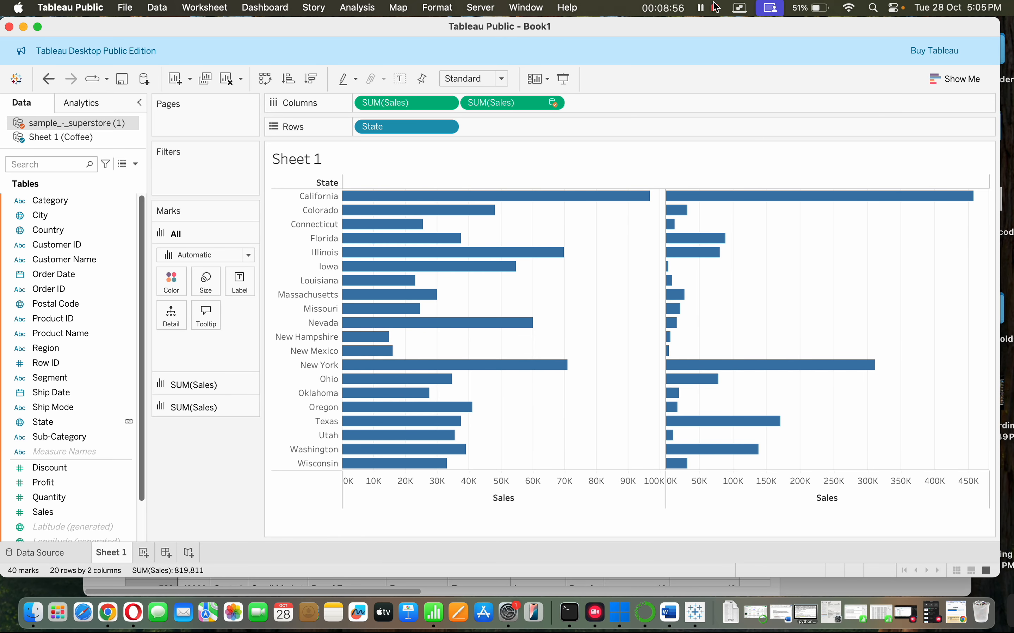
Add a new worksheet and list the State values from sample_-_superstore (1) on Rows.
{"action": "left_click", "coordinate": [143, 553]}
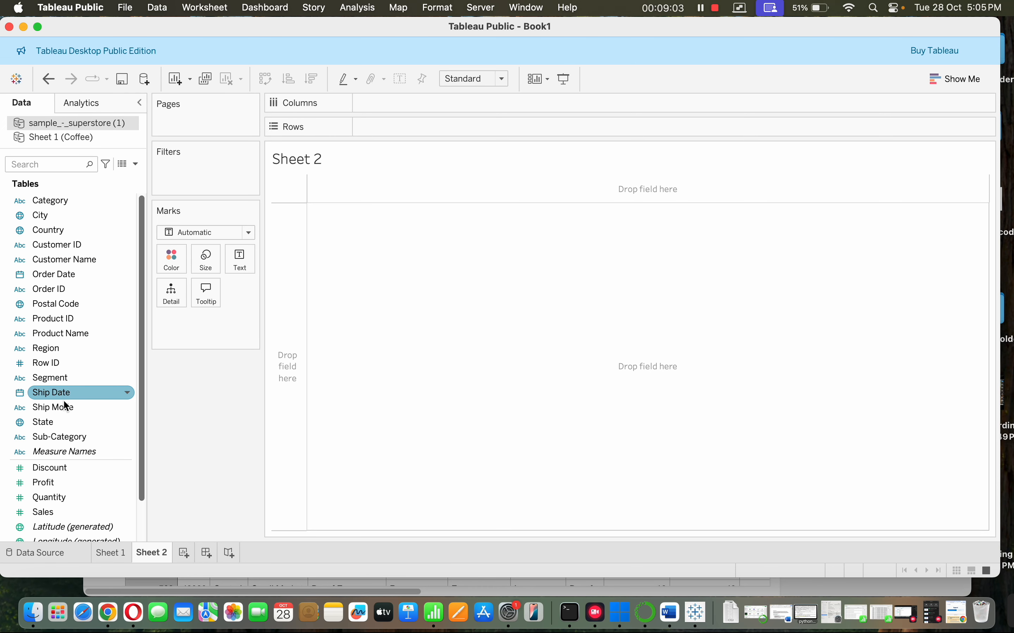
{"action": "left_click_drag", "start_coordinate": [65, 427], "coordinate": [396, 129]}
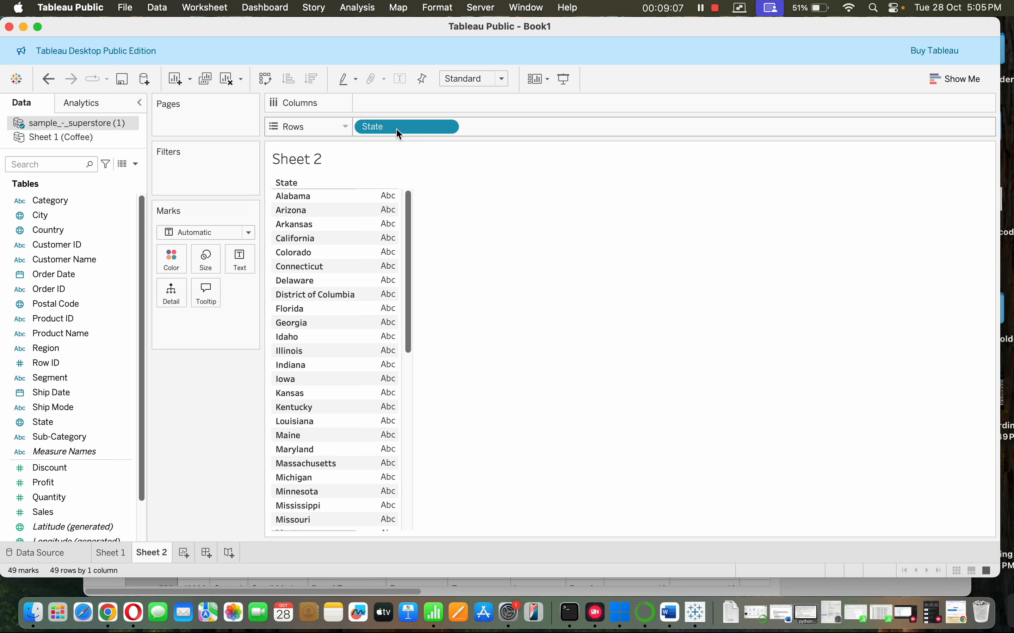
{"action": "left_click_drag", "start_coordinate": [409, 302], "coordinate": [429, 225]}
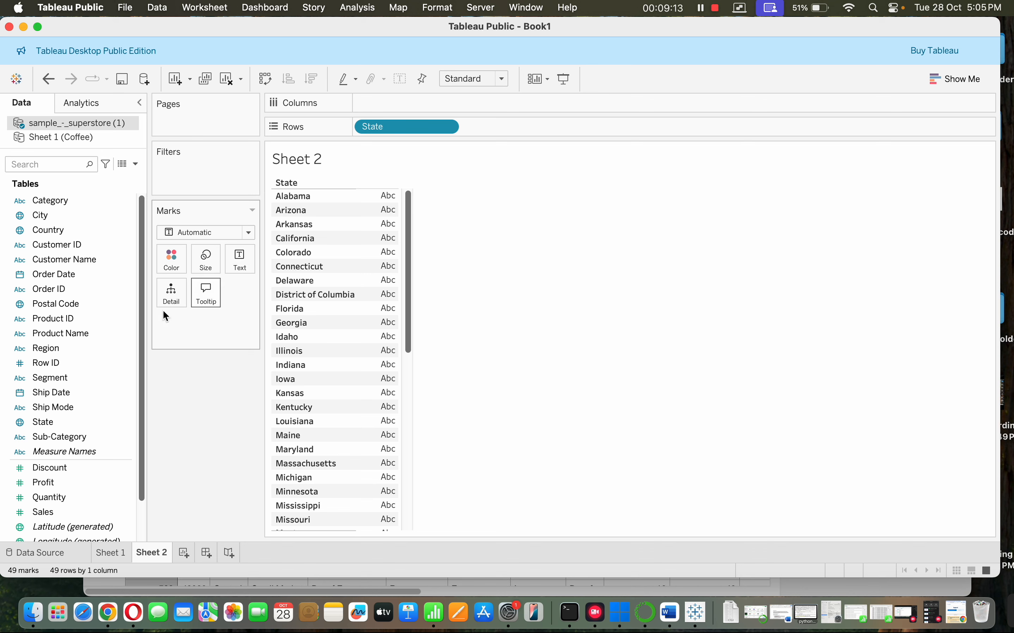
Try showing the count of State as text beside each state, and remove it from Marks again.
{"action": "left_click", "coordinate": [79, 423]}
{"action": "left_click_drag", "start_coordinate": [81, 434], "coordinate": [237, 262]}
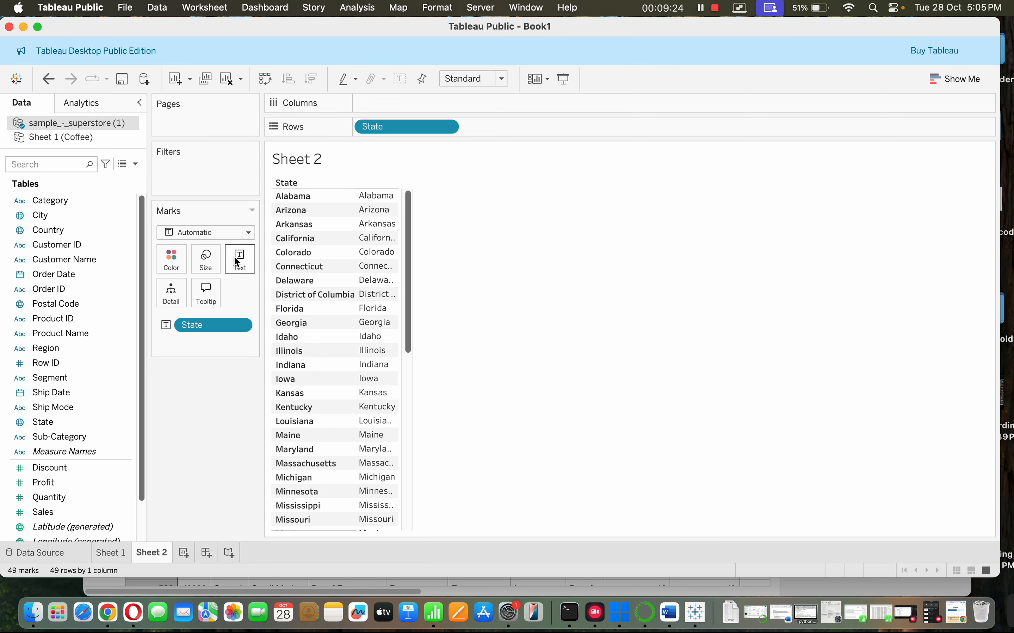
{"action": "left_click", "coordinate": [240, 325]}
{"action": "mouse_move", "coordinate": [272, 505]}
{"action": "left_click", "coordinate": [343, 529]}
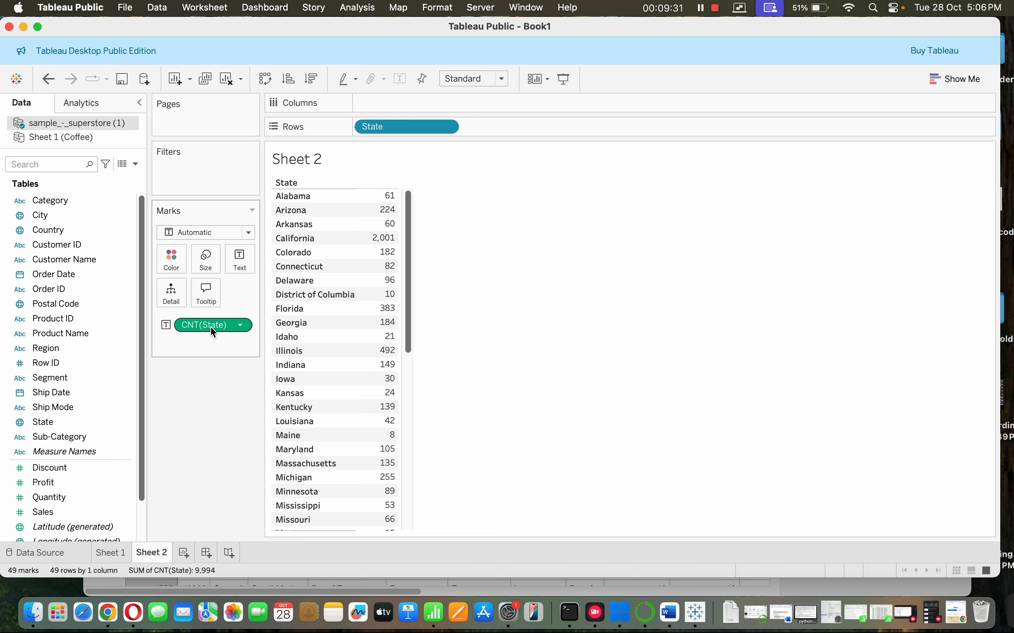
{"action": "left_click_drag", "start_coordinate": [211, 327], "coordinate": [216, 400]}
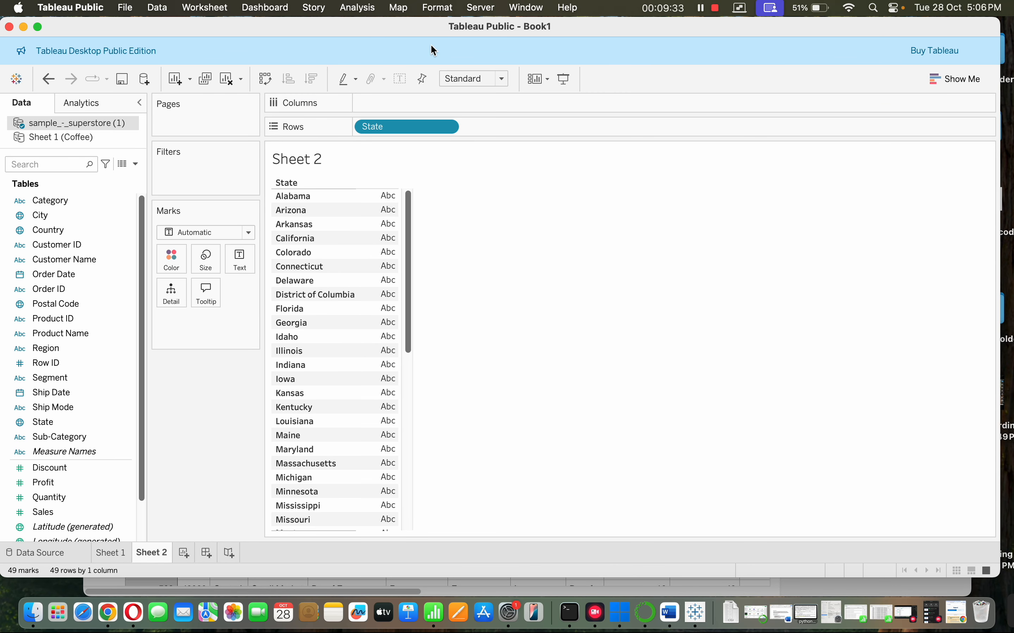
Take the superstore State field off Rows, check its field options, and place it back on Rows.
{"action": "left_click_drag", "start_coordinate": [390, 133], "coordinate": [178, 401]}
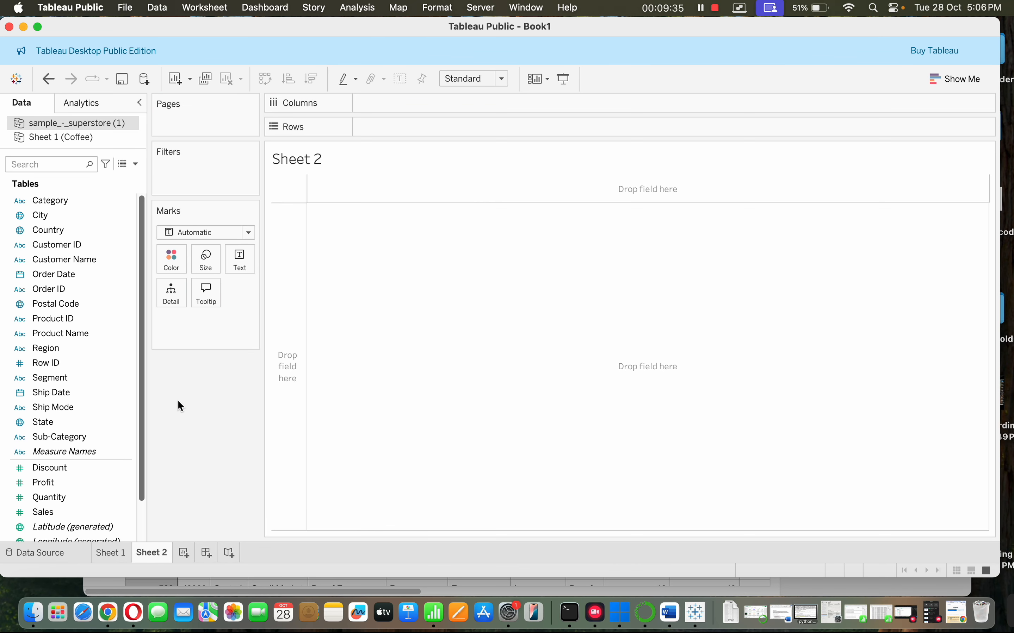
{"action": "left_click_drag", "start_coordinate": [66, 427], "coordinate": [413, 127]}
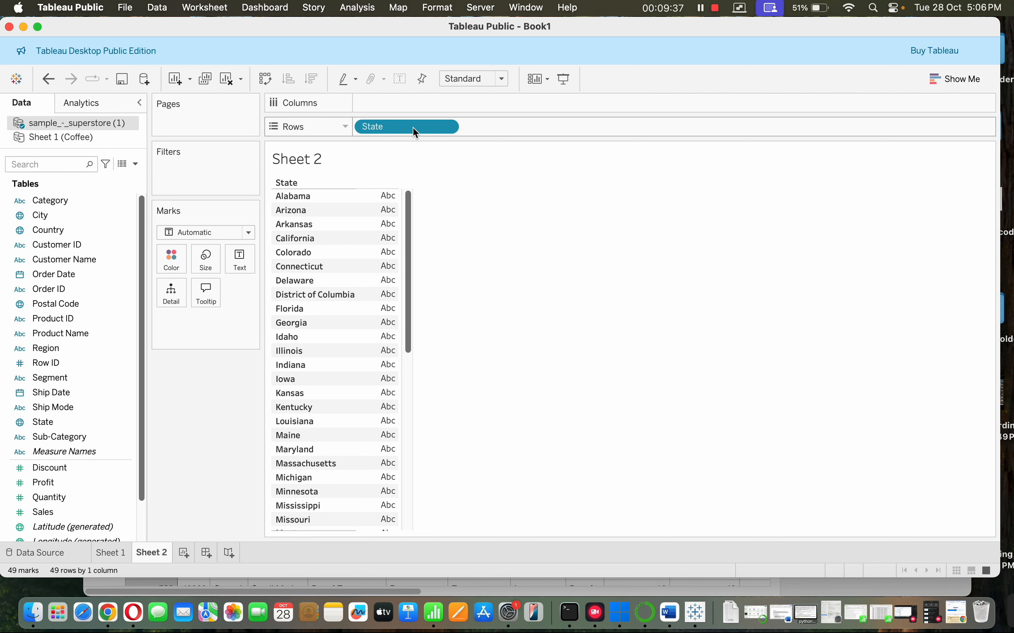
{"action": "left_click", "coordinate": [445, 128]}
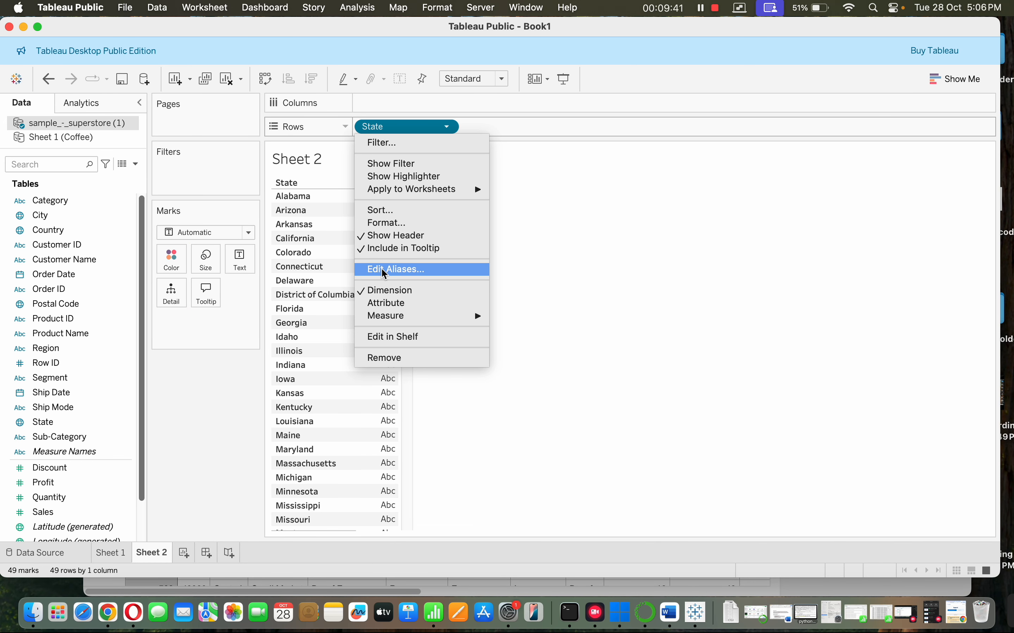
{"action": "left_click", "coordinate": [218, 415]}
{"action": "left_click_drag", "start_coordinate": [431, 126], "coordinate": [224, 376]}
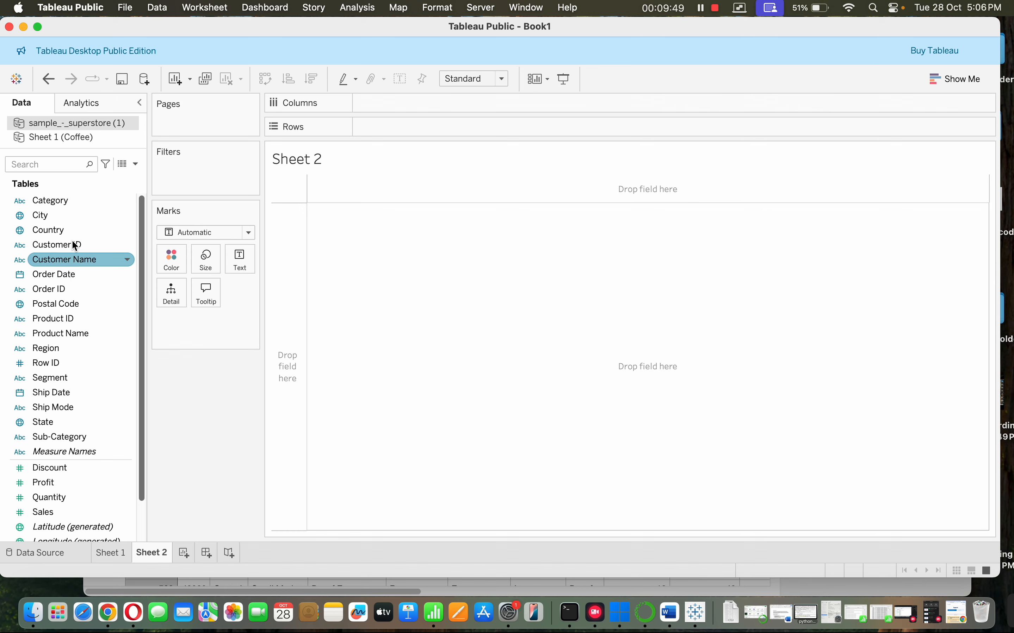
{"action": "left_click_drag", "start_coordinate": [74, 422], "coordinate": [403, 130]}
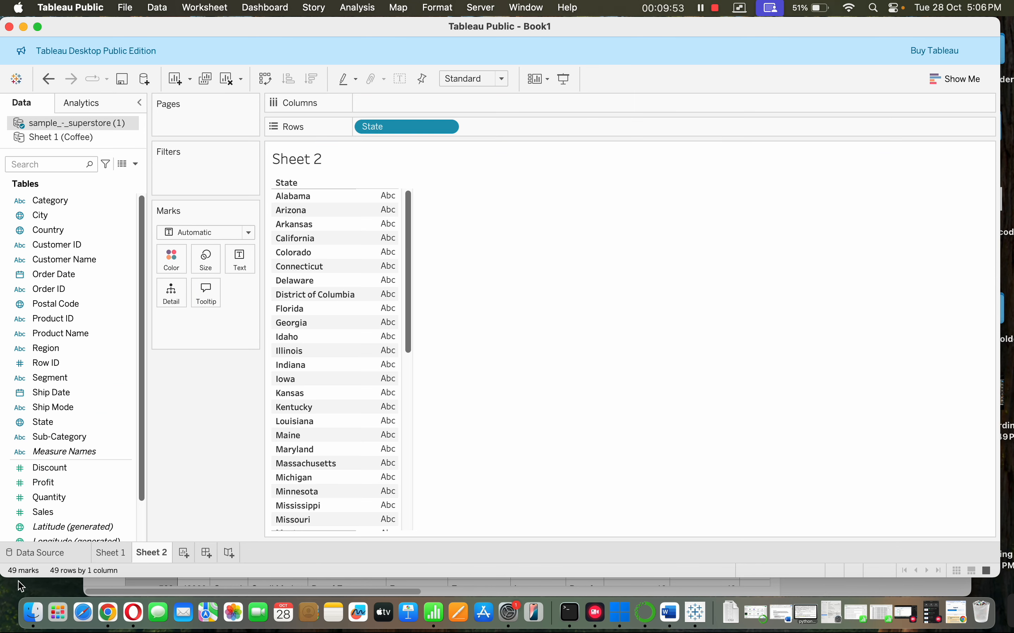
Add another worksheet and list the State values from Sheet 1 (Coffee) on Rows.
{"action": "left_click", "coordinate": [182, 557]}
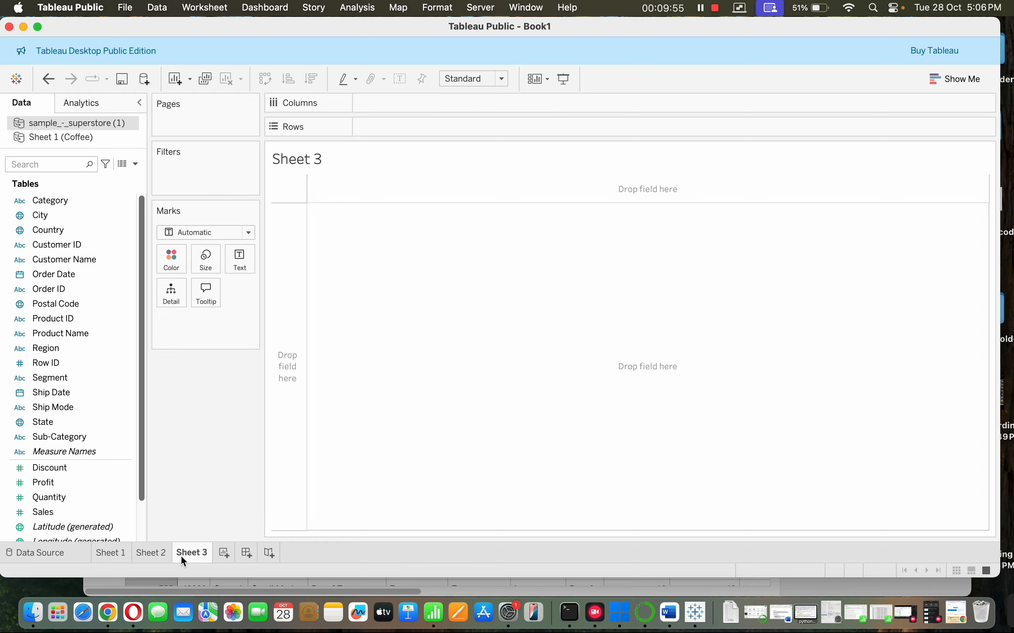
{"action": "left_click", "coordinate": [44, 138]}
{"action": "left_click_drag", "start_coordinate": [90, 257], "coordinate": [431, 127]}
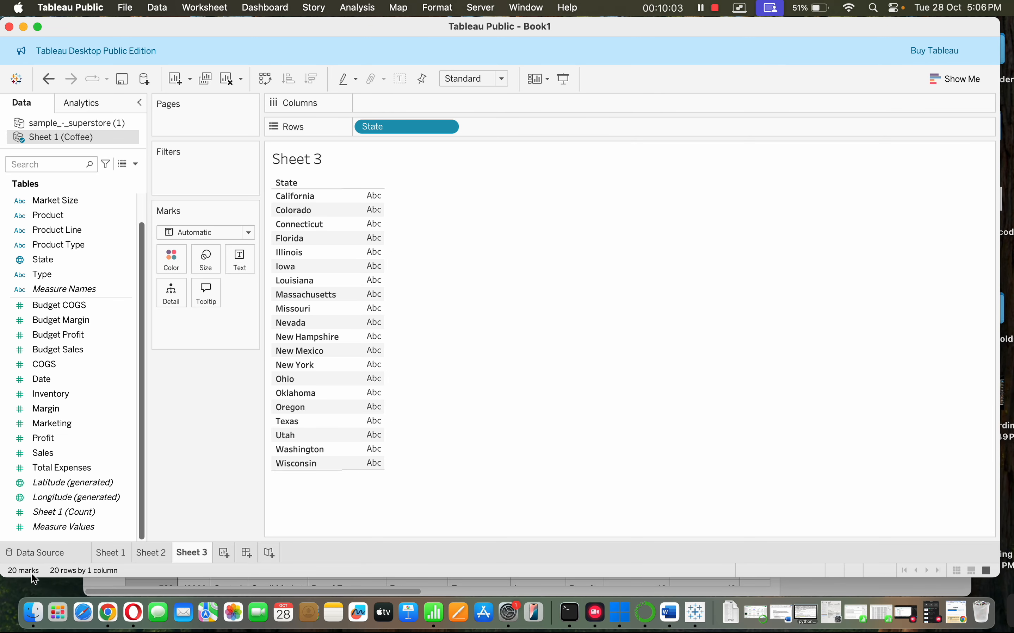
Return to Sheet 1 and start its title with "we have to show the sales of sample superstore".
{"action": "left_click", "coordinate": [107, 553]}
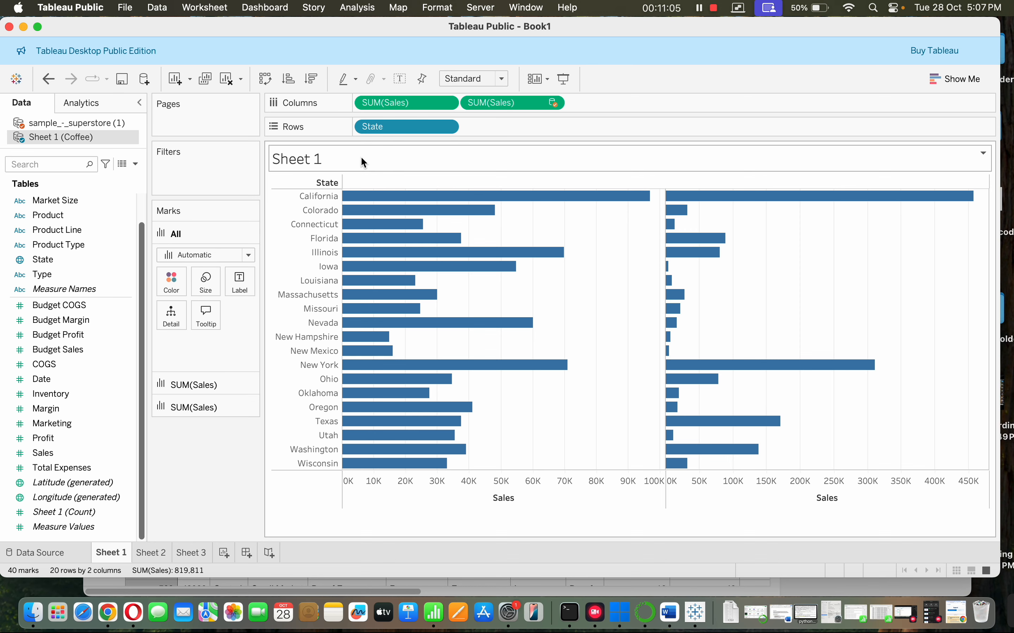
{"action": "double_click", "coordinate": [335, 165]}
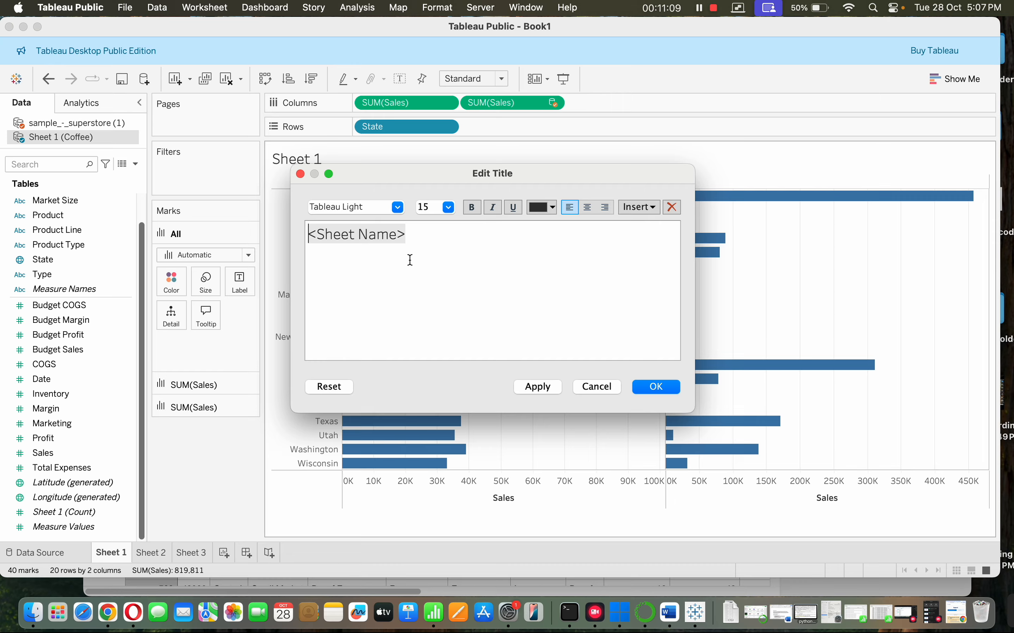
{"action": "type", "text": "we h"}
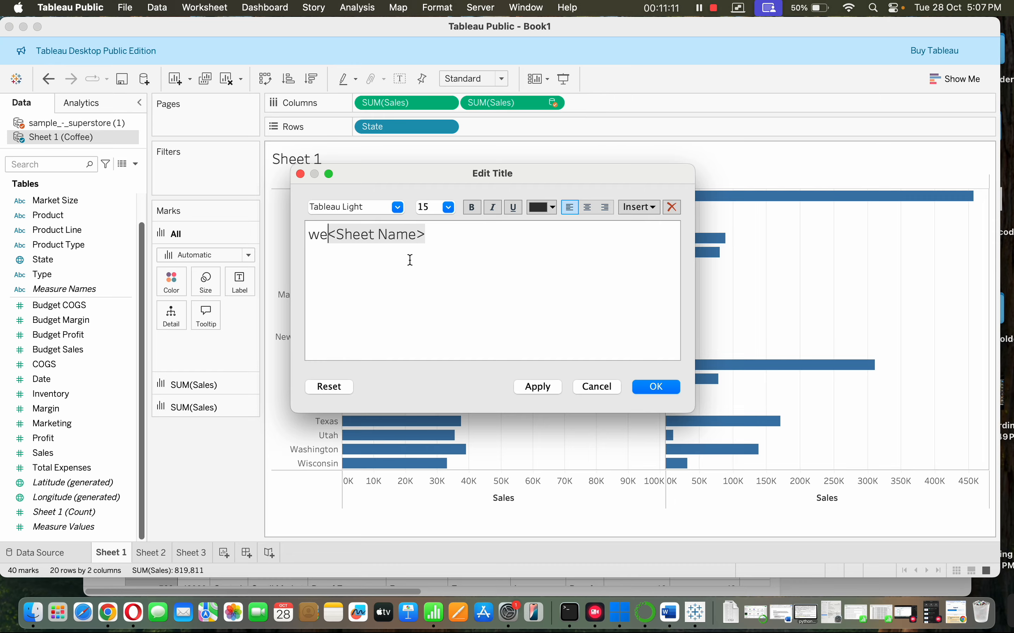
{"action": "type", "text": "ave t"}
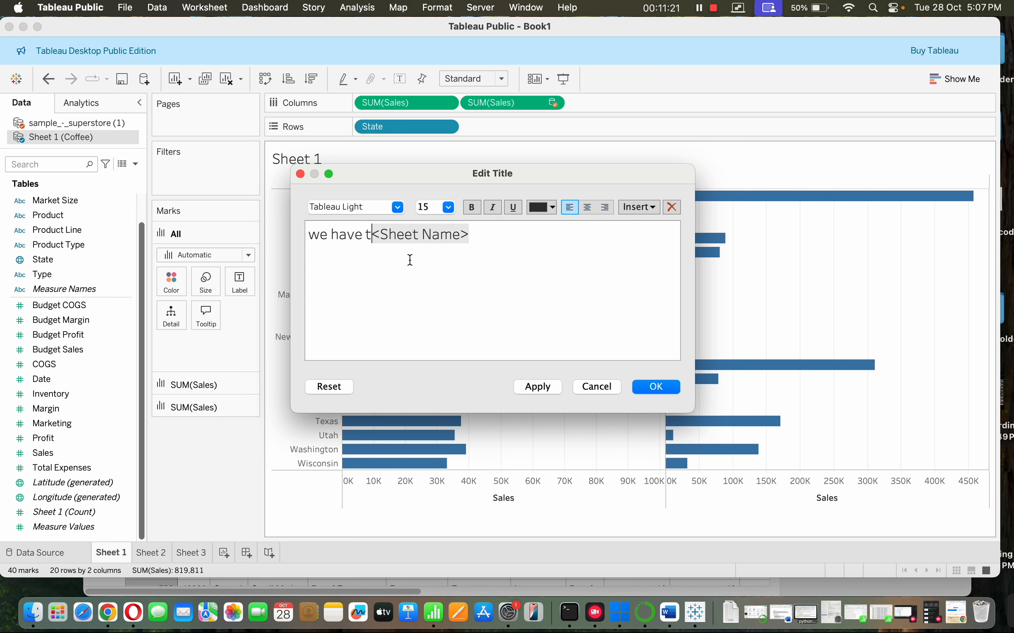
{"action": "type", "text": "o show"}
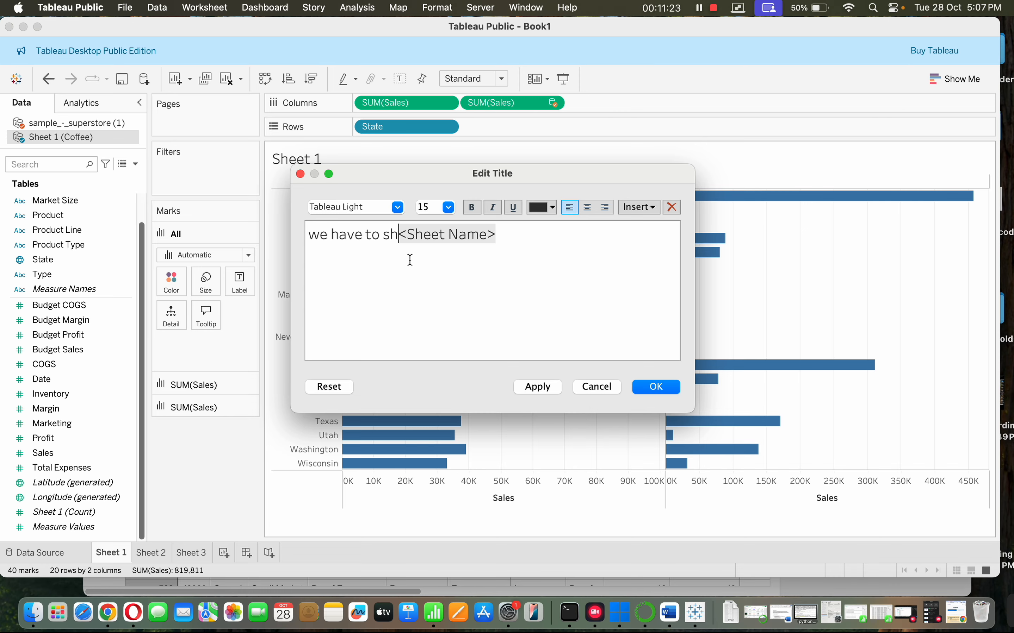
{"action": "type", "text": " the sa"}
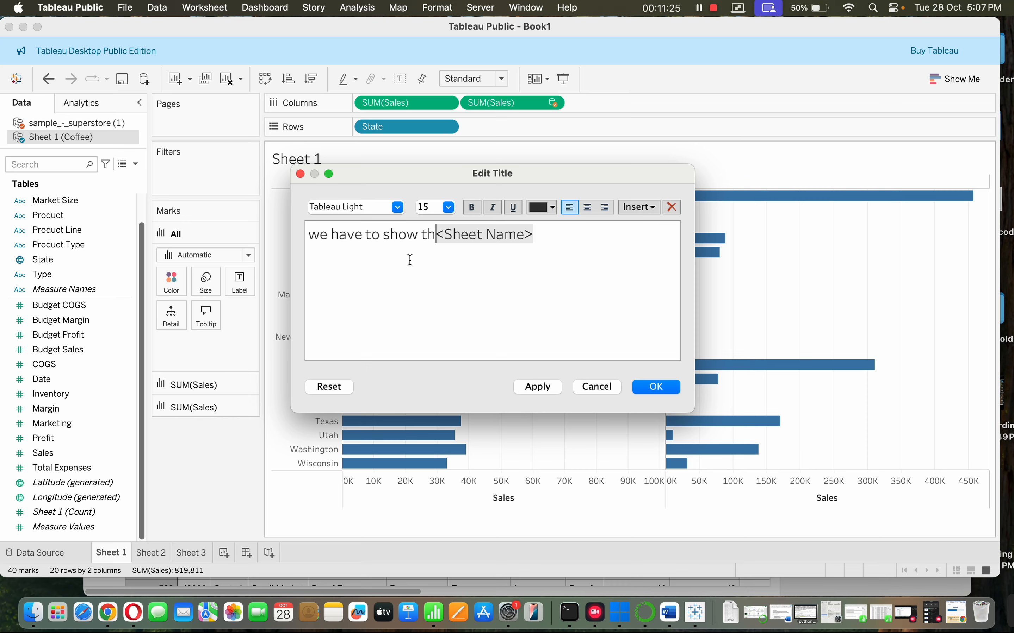
{"action": "type", "text": "les of "}
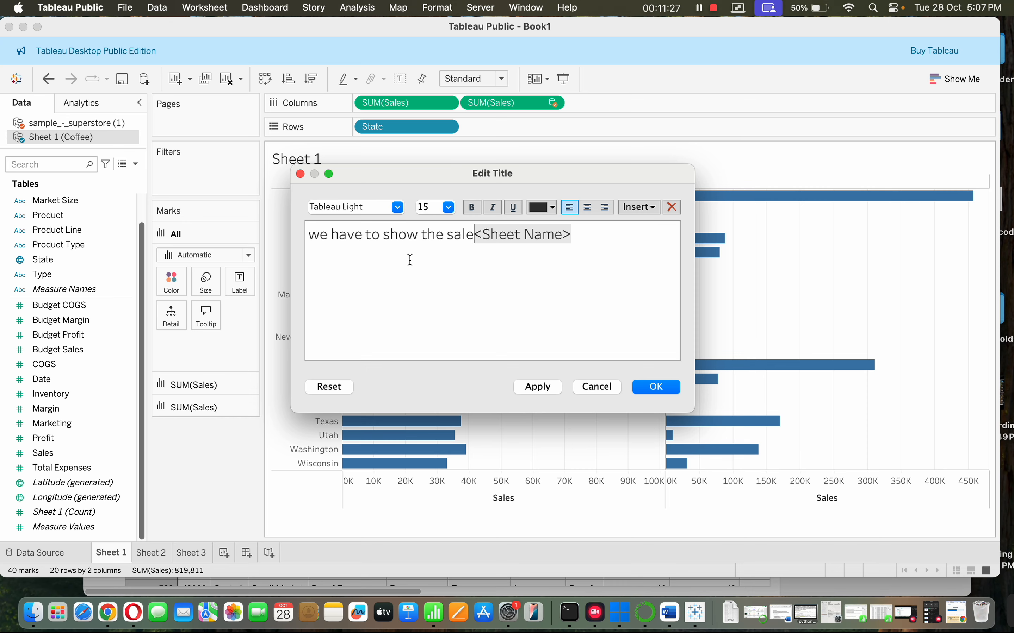
{"action": "type", "text": "sample "}
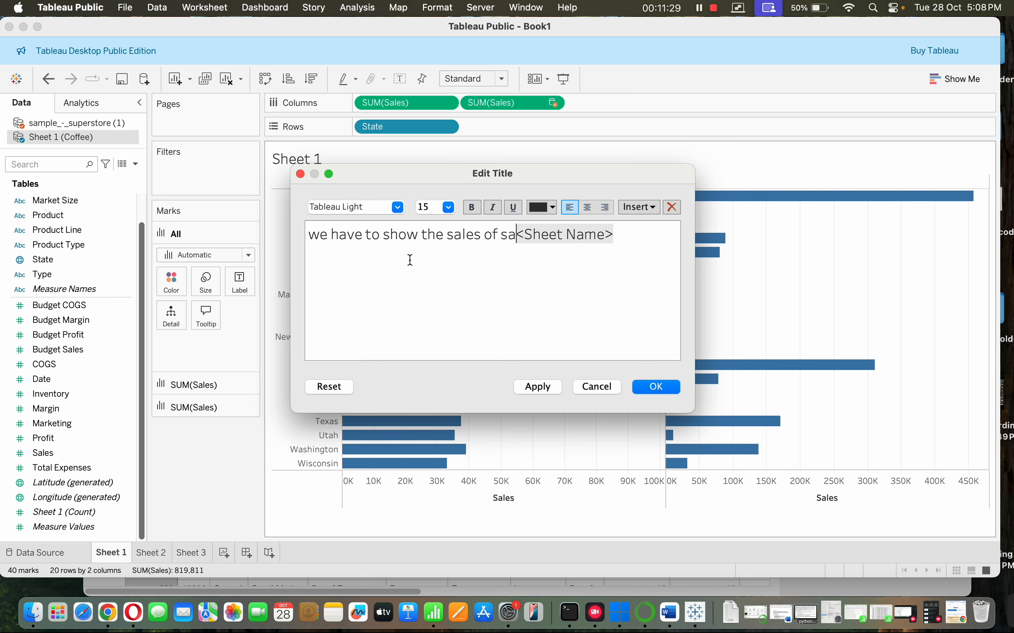
{"action": "type", "text": "s"}
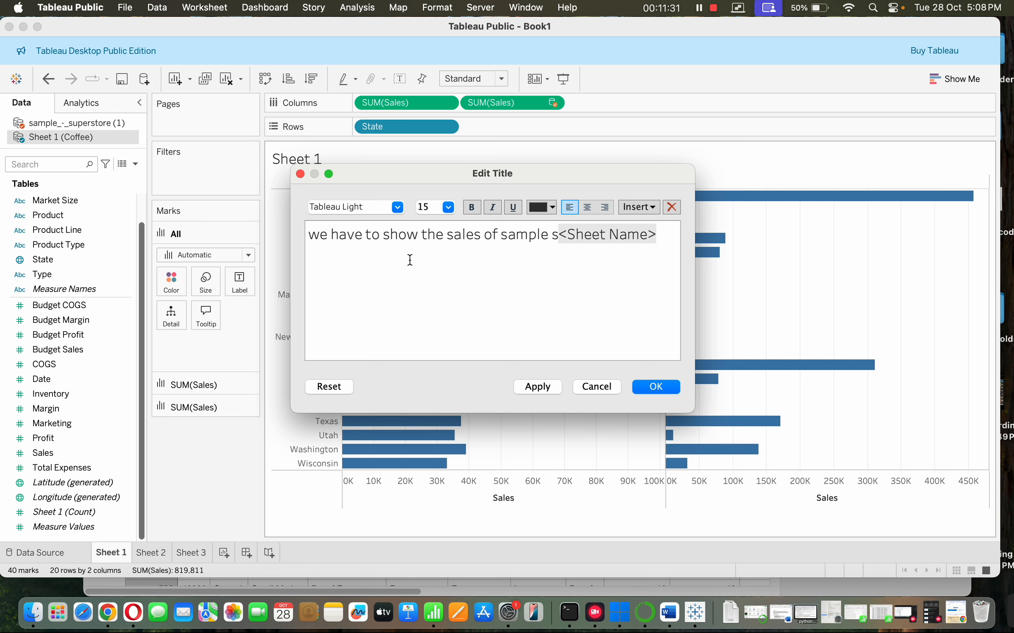
{"action": "type", "text": "uperst"}
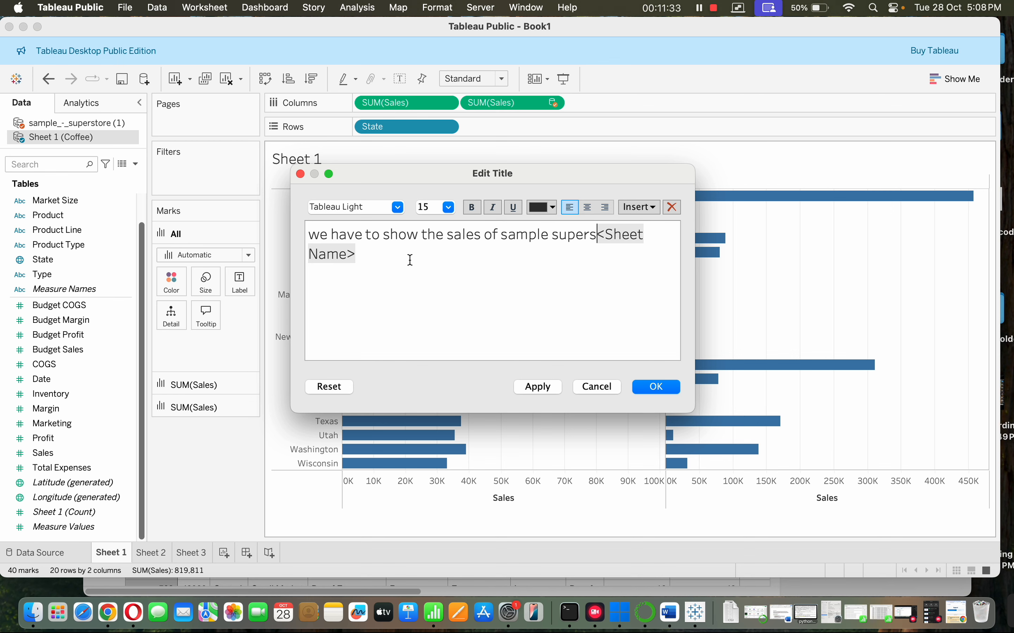
{"action": "type", "text": "ore"}
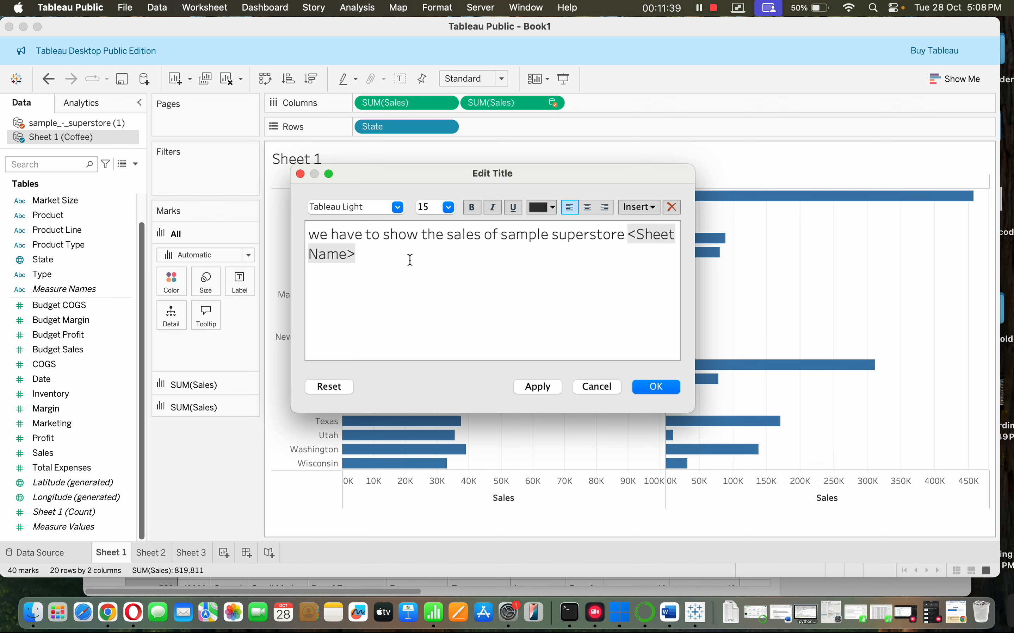
Continue the Sheet 1 title with "and sales of coffee chain simultaneously state by state" and apply it.
{"action": "key", "text": "Return"}
{"action": "type", "text": "and"}
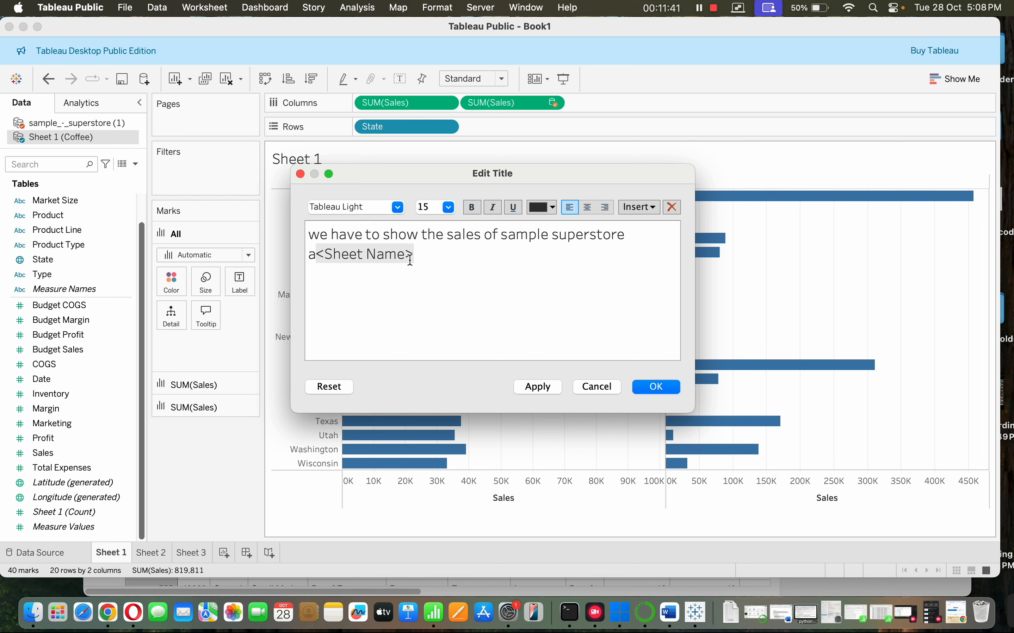
{"action": "type", "text": " sales "}
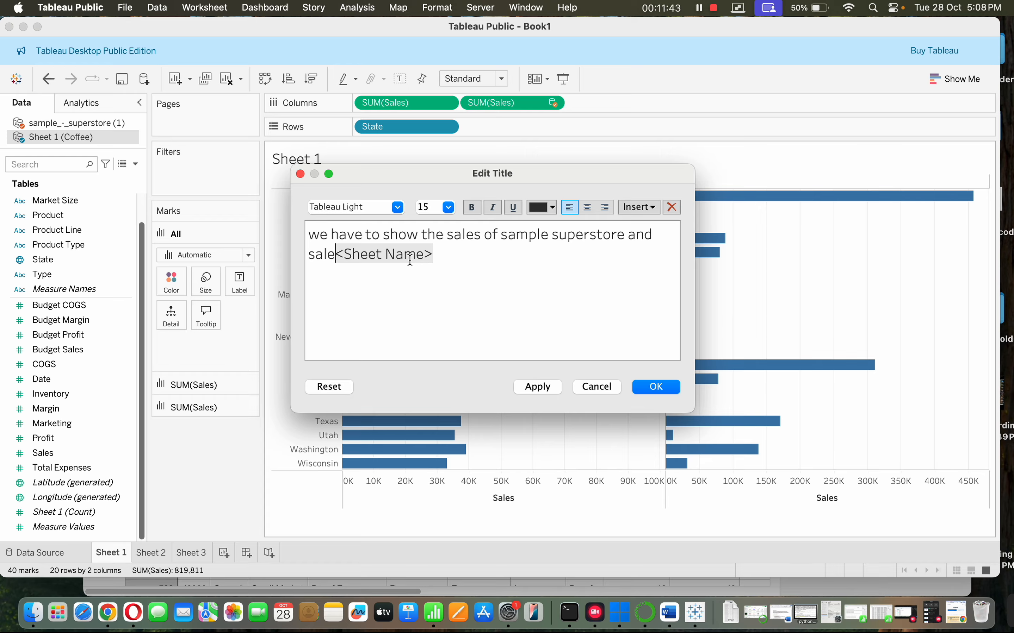
{"action": "type", "text": "of co"}
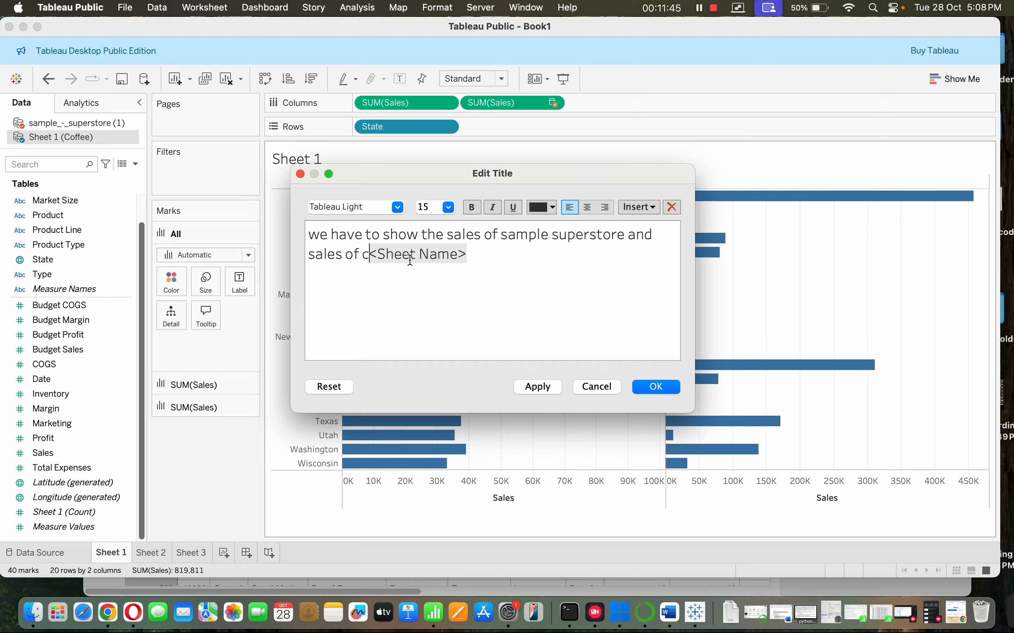
{"action": "type", "text": "ffee c"}
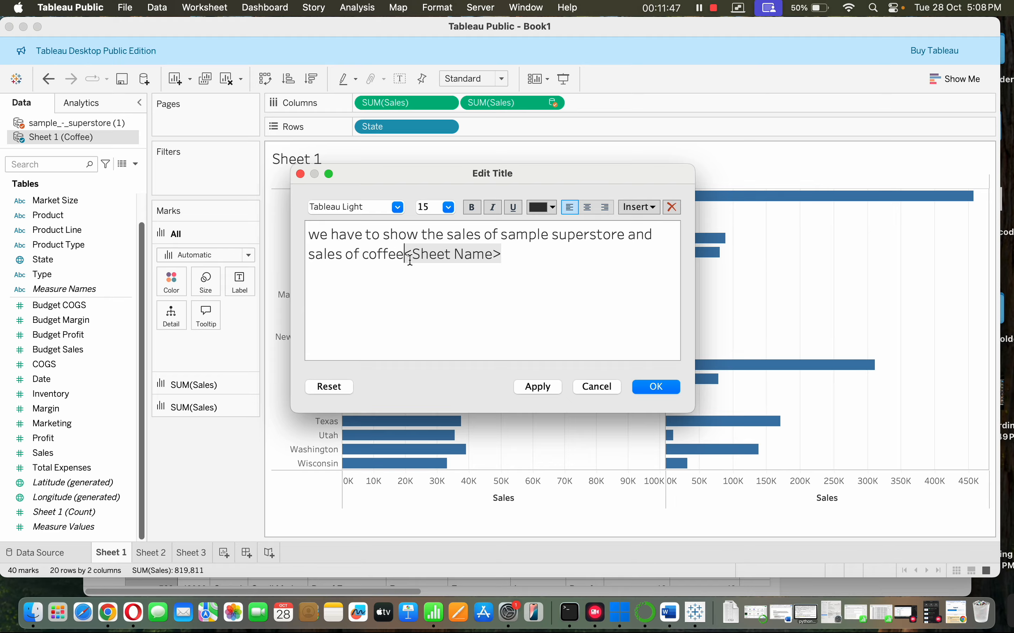
{"action": "type", "text": "hain s"}
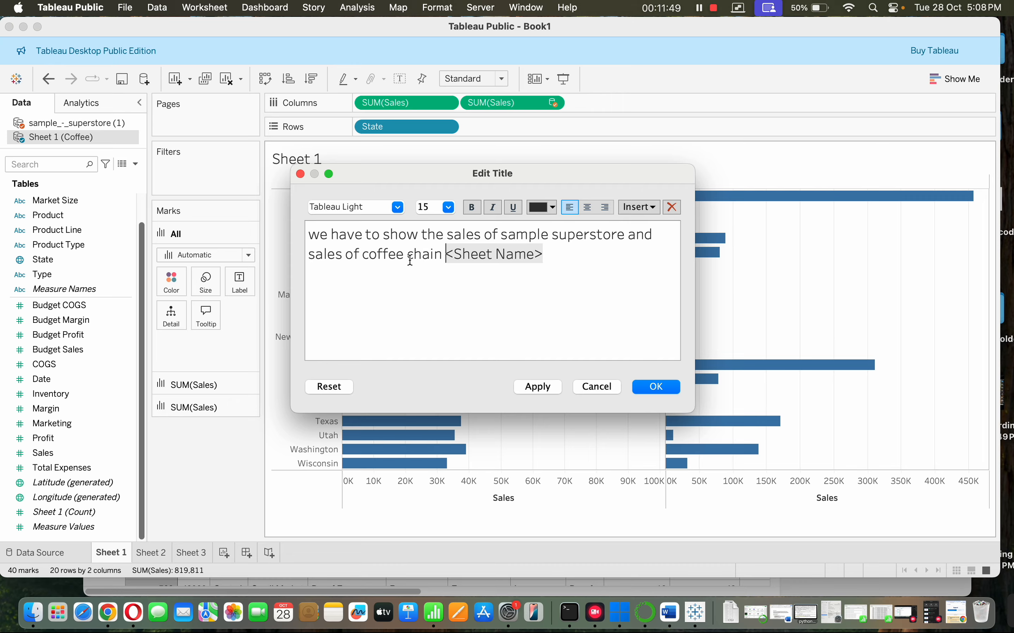
{"action": "type", "text": "imulta"}
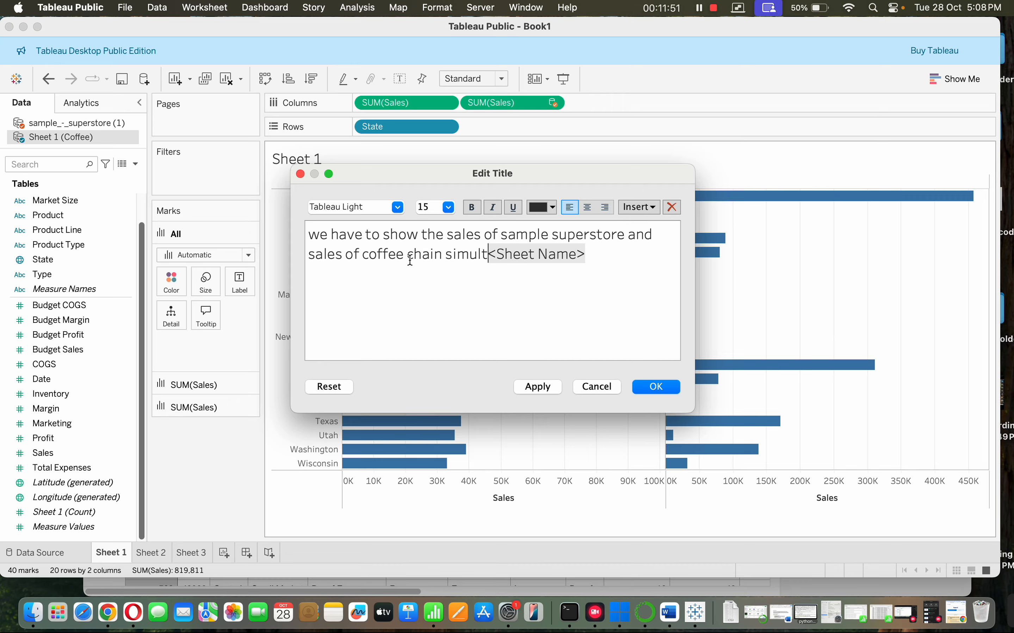
{"action": "type", "text": "neous"}
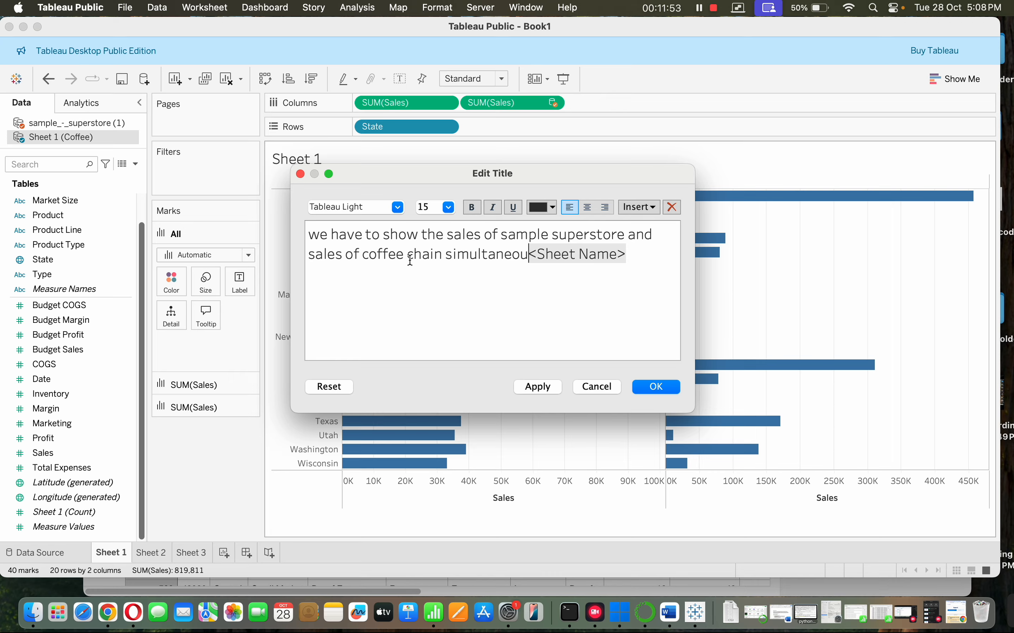
{"action": "type", "text": "ly da"}
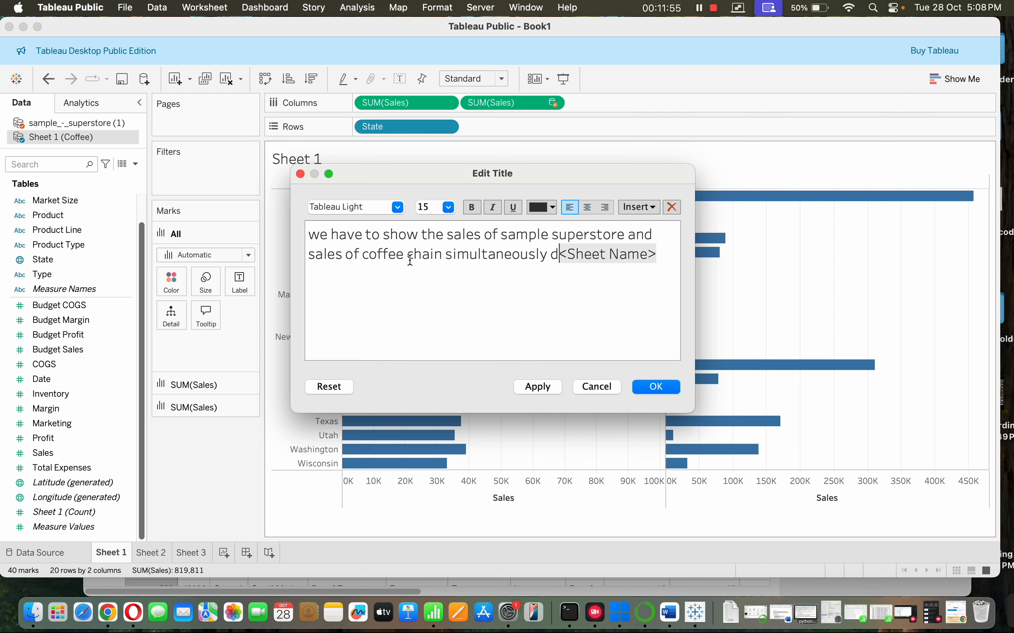
{"action": "type", "text": "te"}
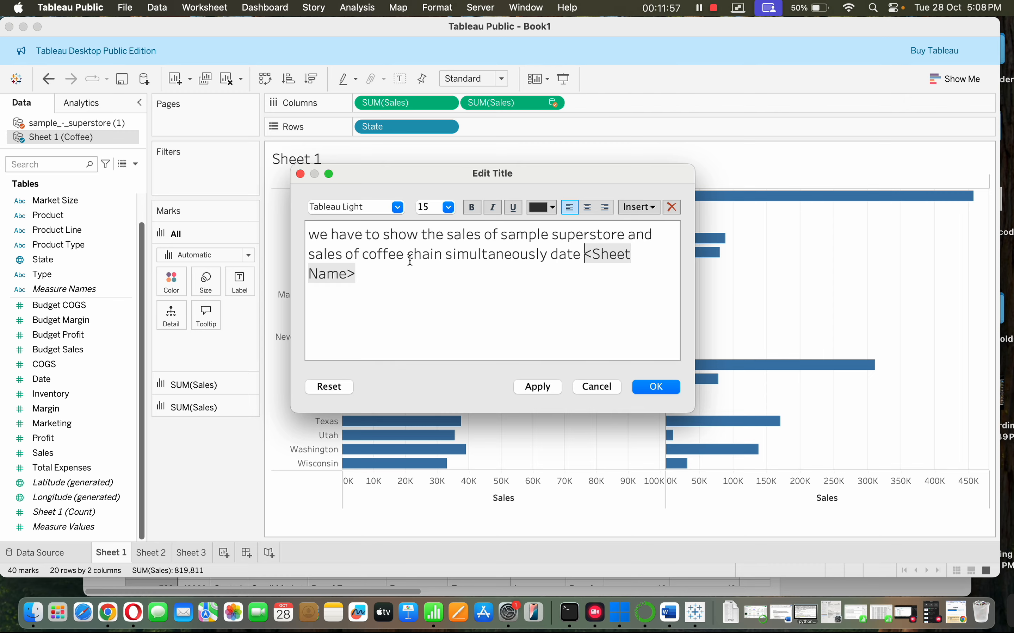
{"action": "key", "text": "BackSpace"}
{"action": "key", "text": "BackSpace"}
{"action": "key", "text": "BackSpace"}
{"action": "key", "text": "BackSpace"}
{"action": "key", "text": "BackSpace"}
{"action": "type", "text": "sta"}
{"action": "type", "text": "te by s"}
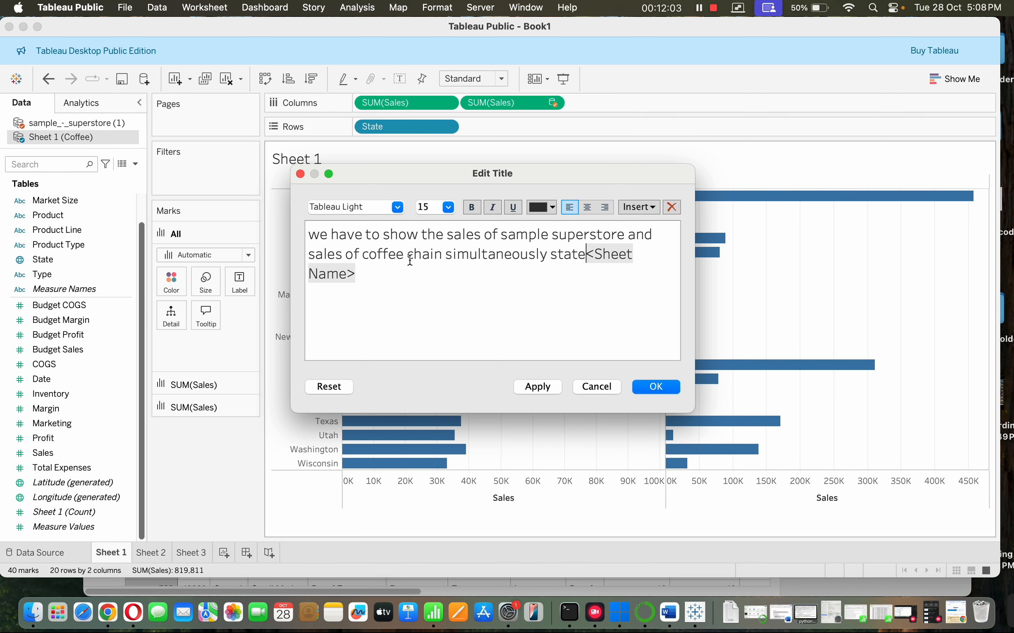
{"action": "type", "text": "tate<Sheet Name>"}
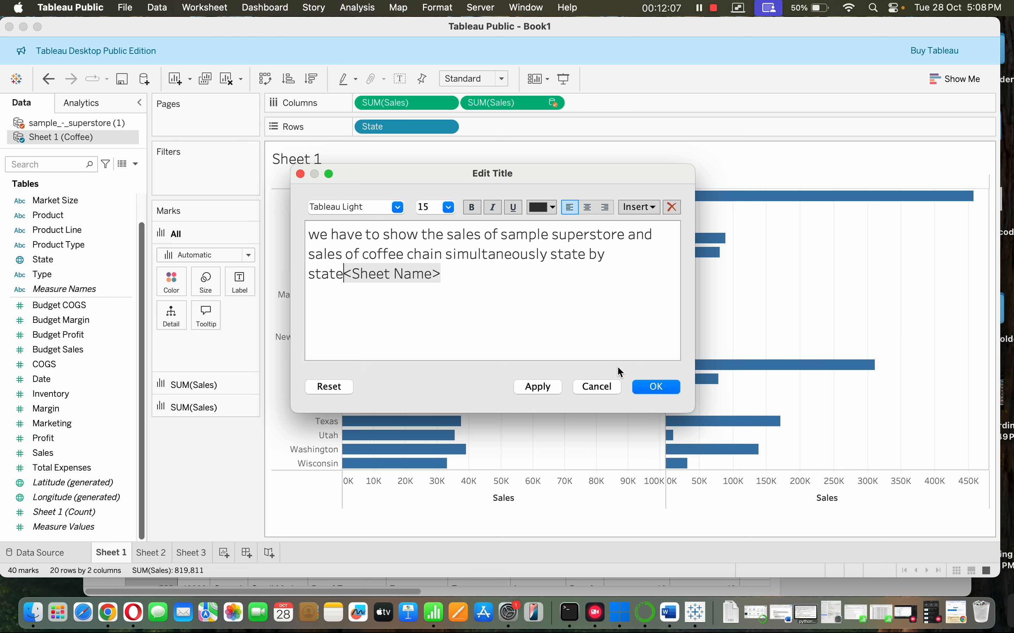
{"action": "left_click", "coordinate": [654, 387]}
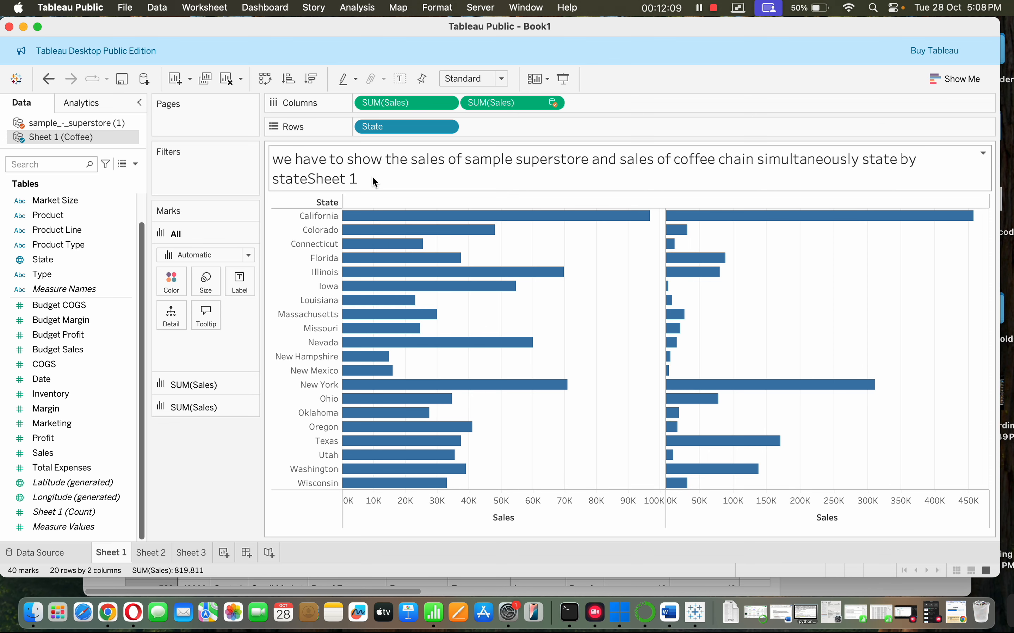
Remove the <Sheet Name> placeholder from the end of the Sheet 1 title and apply the edit.
{"action": "double_click", "coordinate": [370, 173]}
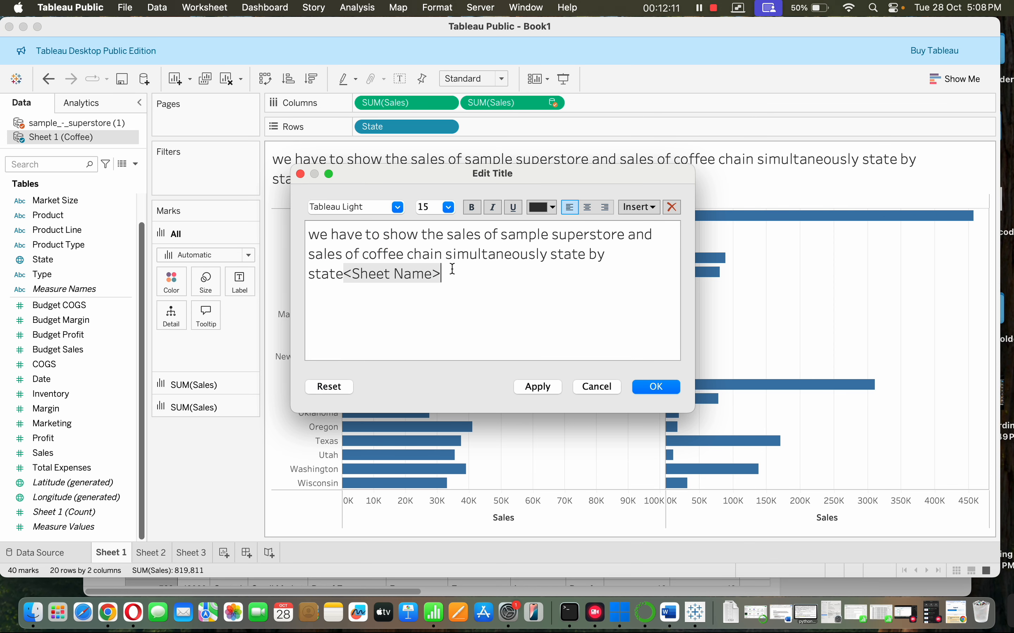
{"action": "mouse_move", "coordinate": [450, 272]}
{"action": "left_mouse_down"}
{"action": "mouse_move", "coordinate": [398, 270]}
{"action": "mouse_move", "coordinate": [448, 279]}
{"action": "mouse_move", "coordinate": [431, 273]}
{"action": "left_mouse_up"}
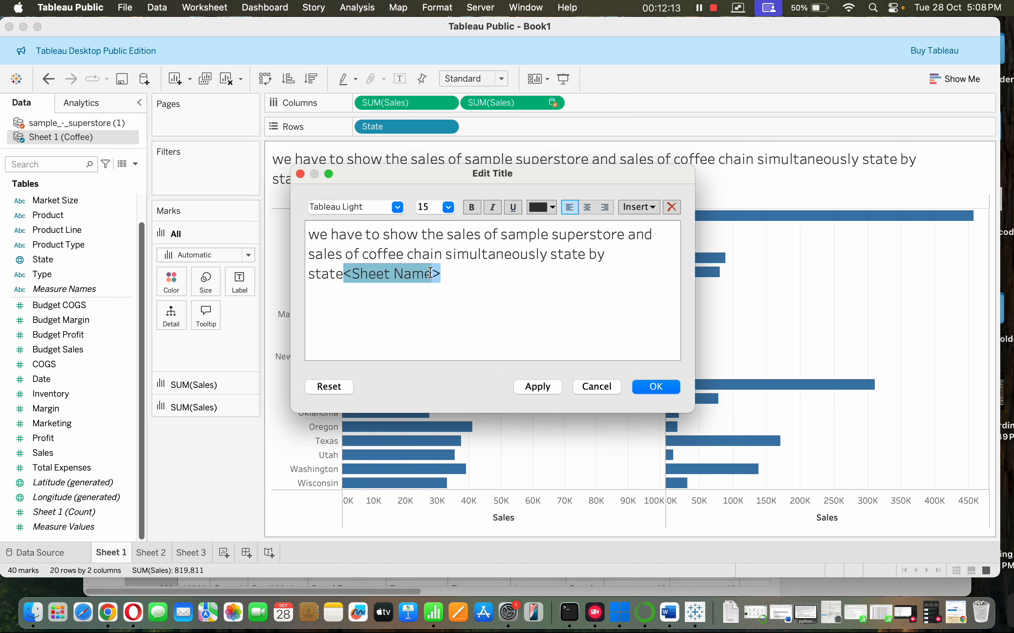
{"action": "key", "text": "BackSpace"}
{"action": "key", "text": "BackSpace"}
{"action": "key", "text": "BackSpace"}
{"action": "key", "text": "BackSpace"}
{"action": "key", "text": "BackSpace"}
{"action": "key", "text": "BackSpace"}
{"action": "key", "text": "BackSpace"}
{"action": "key", "text": "BackSpace"}
{"action": "key", "text": "BackSpace"}
{"action": "key", "text": "BackSpace"}
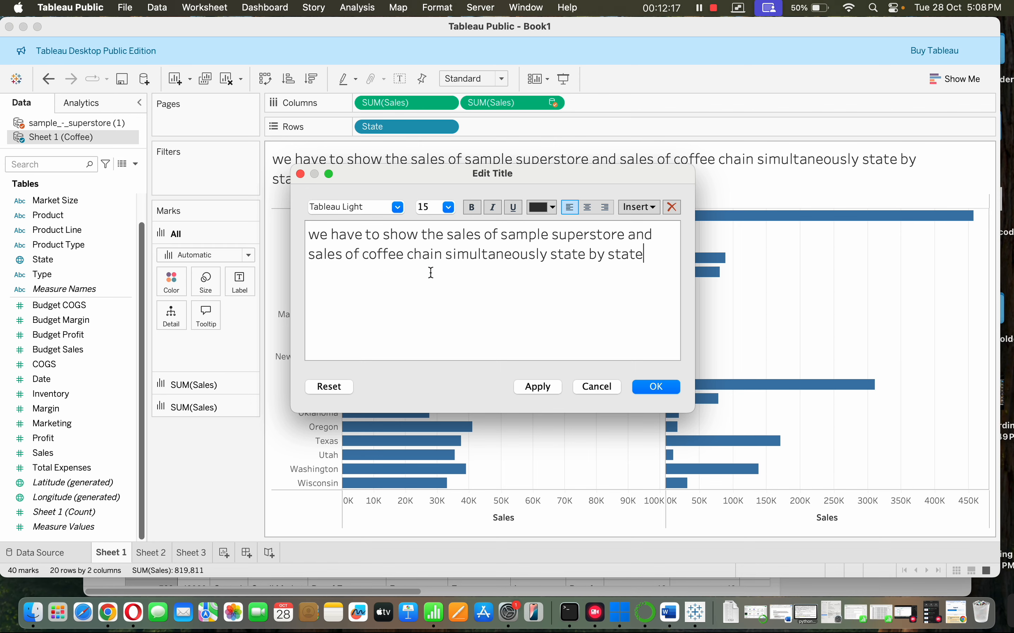
{"action": "left_click", "coordinate": [642, 392]}
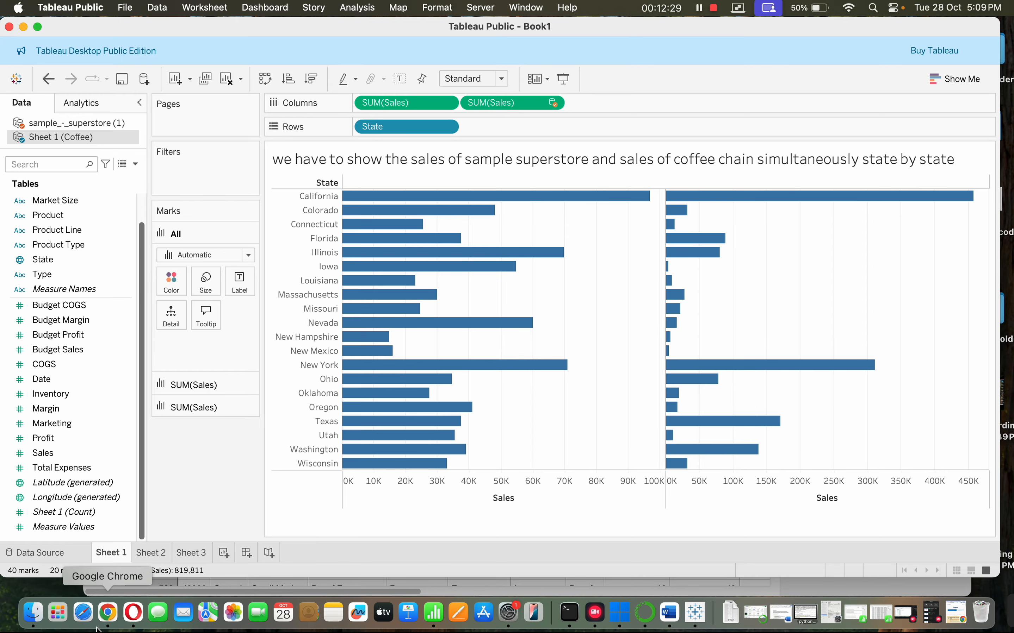
Switch to Chrome, create a blank whiteboard from the Canva whiteboard templates, and make the browser full screen.
{"action": "left_click", "coordinate": [109, 623]}
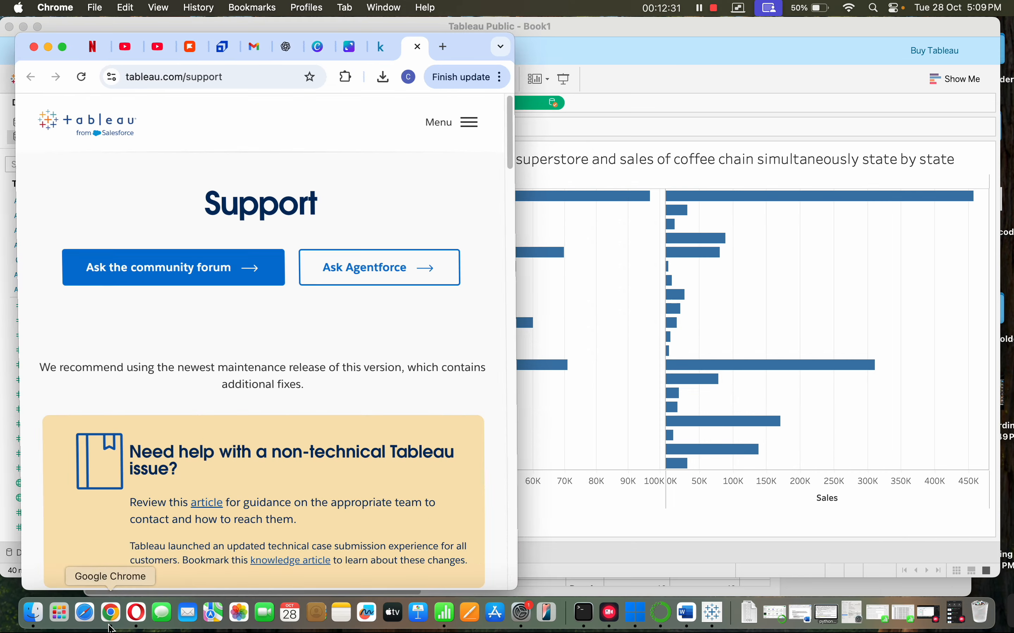
{"action": "left_click", "coordinate": [318, 46]}
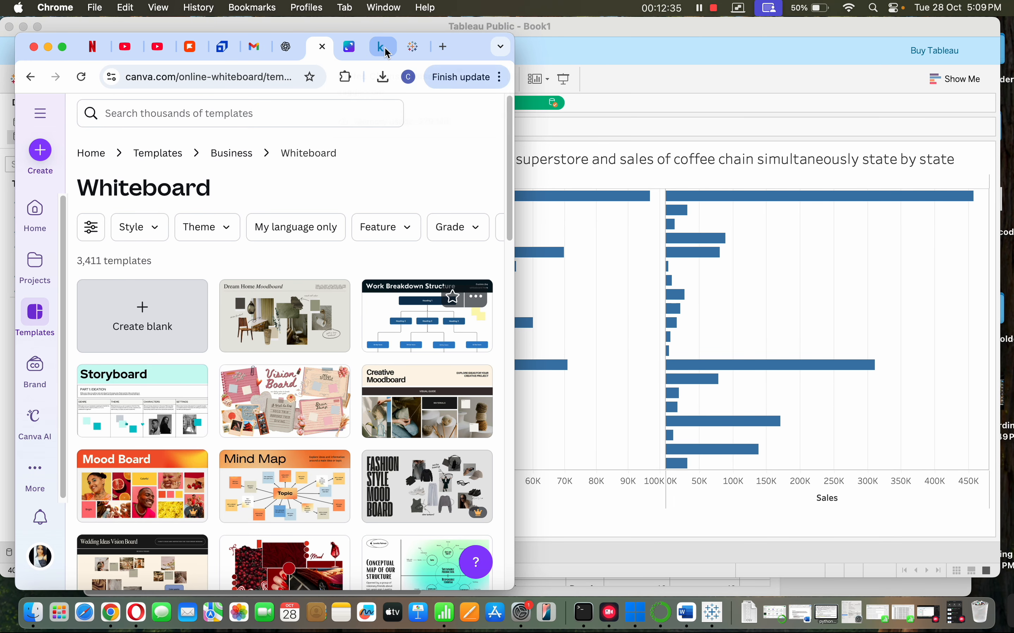
{"action": "left_click", "coordinate": [381, 47]}
{"action": "left_click", "coordinate": [320, 47]}
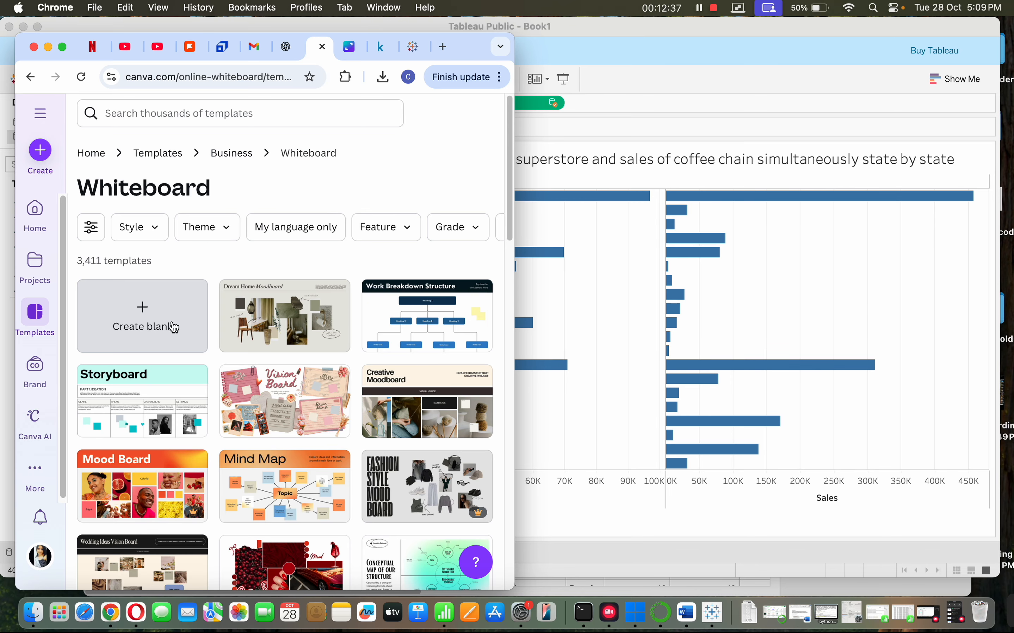
{"action": "left_click", "coordinate": [168, 328]}
{"action": "left_click", "coordinate": [62, 46]}
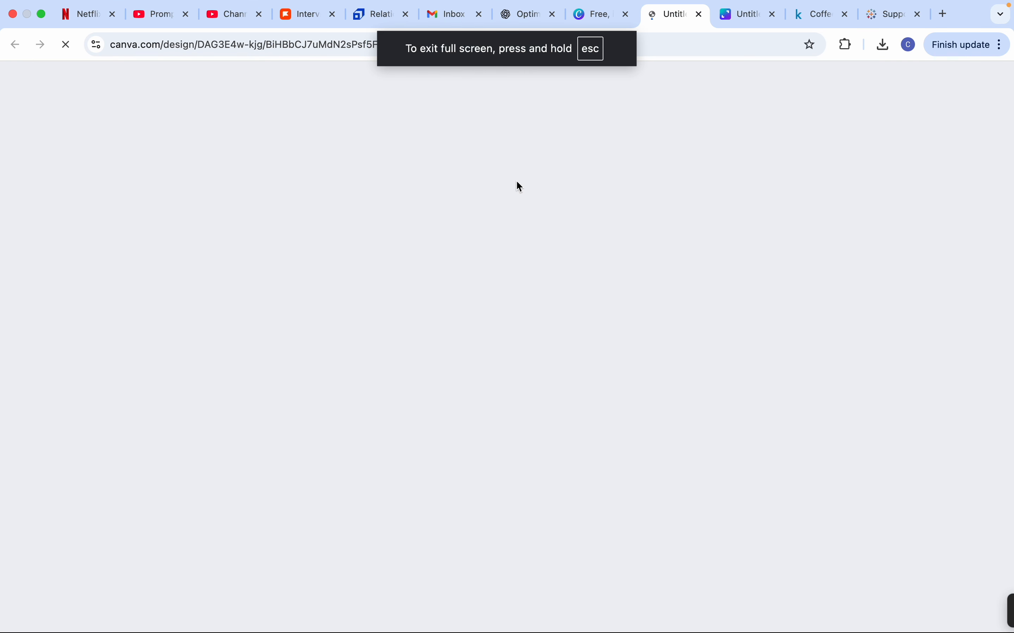
Open the existing untitled Canva whiteboard with the handwritten notes and add a blank page 7.
{"action": "left_click", "coordinate": [593, 15]}
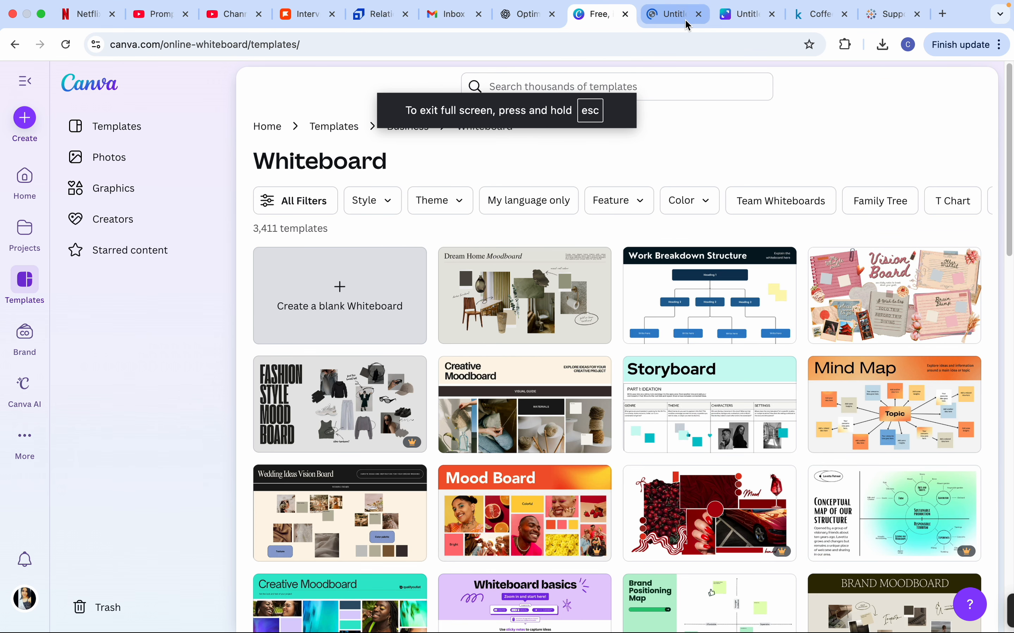
{"action": "left_click", "coordinate": [672, 17]}
{"action": "left_click", "coordinate": [738, 14]}
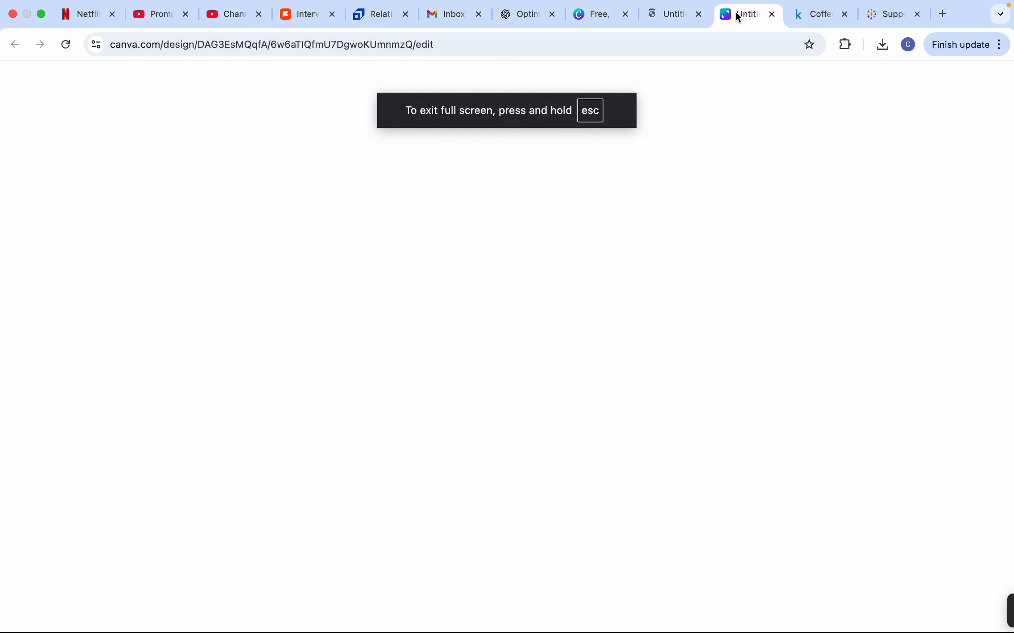
{"action": "left_click", "coordinate": [791, 582]}
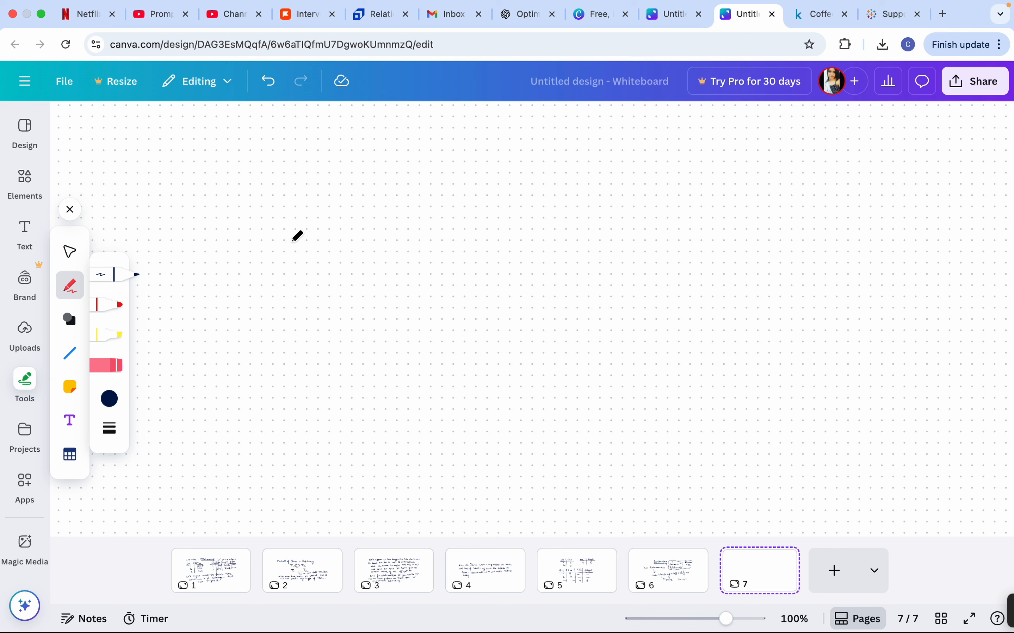
Handwrite the heading "Primary datasource" followed by an arrow at the top of whiteboard page 7.
{"action": "mouse_move", "coordinate": [141, 138]}
{"action": "left_mouse_down"}
{"action": "mouse_move", "coordinate": [175, 136]}
{"action": "mouse_move", "coordinate": [179, 150]}
{"action": "mouse_move", "coordinate": [200, 151]}
{"action": "mouse_move", "coordinate": [250, 146]}
{"action": "mouse_move", "coordinate": [249, 197]}
{"action": "mouse_move", "coordinate": [237, 176]}
{"action": "left_mouse_up"}
{"action": "left_click_drag", "start_coordinate": [293, 139], "coordinate": [469, 142]}
{"action": "left_click_drag", "start_coordinate": [491, 142], "coordinate": [518, 141]}
{"action": "left_click_drag", "start_coordinate": [514, 130], "coordinate": [513, 155]}
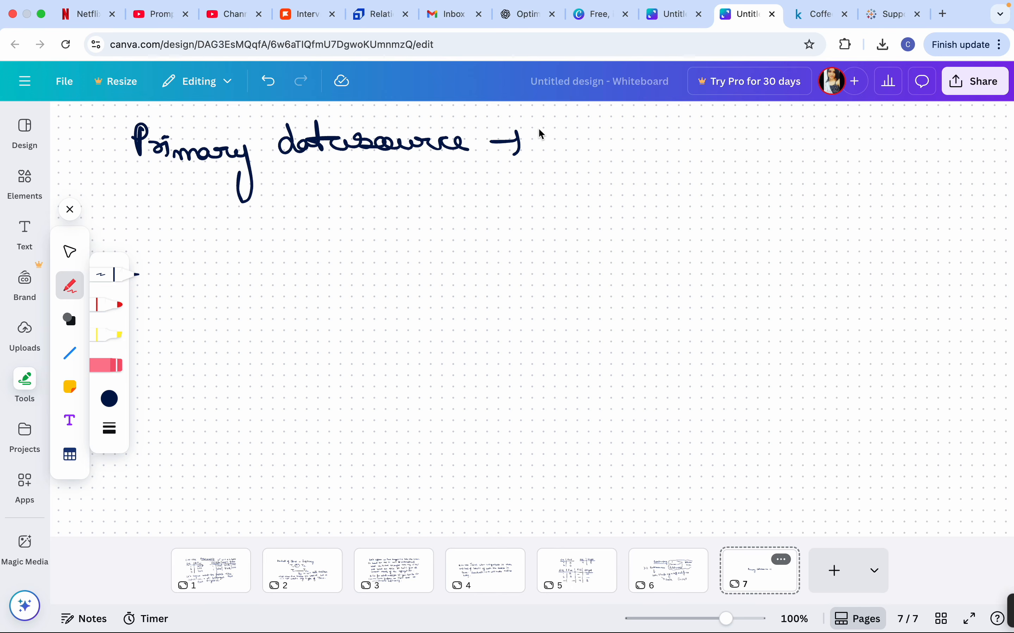
Handwrite the definition "This is the source which we use first to create chart." after the arrow, continuing onto a second line.
{"action": "mouse_move", "coordinate": [540, 127]}
{"action": "left_mouse_down"}
{"action": "mouse_move", "coordinate": [573, 124]}
{"action": "mouse_move", "coordinate": [559, 147]}
{"action": "mouse_move", "coordinate": [653, 146]}
{"action": "left_mouse_up"}
{"action": "left_click", "coordinate": [594, 126]}
{"action": "left_click", "coordinate": [636, 122]}
{"action": "mouse_move", "coordinate": [708, 122]}
{"action": "left_mouse_down"}
{"action": "mouse_move", "coordinate": [712, 135]}
{"action": "mouse_move", "coordinate": [744, 136]}
{"action": "mouse_move", "coordinate": [705, 135]}
{"action": "left_mouse_up"}
{"action": "mouse_move", "coordinate": [780, 125]}
{"action": "left_mouse_down"}
{"action": "mouse_move", "coordinate": [766, 131]}
{"action": "mouse_move", "coordinate": [940, 143]}
{"action": "mouse_move", "coordinate": [972, 126]}
{"action": "mouse_move", "coordinate": [987, 141]}
{"action": "left_mouse_up"}
{"action": "left_click", "coordinate": [952, 125]}
{"action": "left_click_drag", "start_coordinate": [143, 195], "coordinate": [187, 215]}
{"action": "mouse_move", "coordinate": [217, 204]}
{"action": "left_mouse_down"}
{"action": "mouse_move", "coordinate": [225, 215]}
{"action": "mouse_move", "coordinate": [266, 213]}
{"action": "mouse_move", "coordinate": [296, 197]}
{"action": "mouse_move", "coordinate": [384, 200]}
{"action": "mouse_move", "coordinate": [415, 185]}
{"action": "mouse_move", "coordinate": [461, 205]}
{"action": "left_mouse_up"}
{"action": "mouse_move", "coordinate": [434, 190]}
{"action": "left_mouse_down"}
{"action": "mouse_move", "coordinate": [557, 194]}
{"action": "mouse_move", "coordinate": [582, 179]}
{"action": "mouse_move", "coordinate": [626, 189]}
{"action": "mouse_move", "coordinate": [630, 178]}
{"action": "mouse_move", "coordinate": [691, 182]}
{"action": "mouse_move", "coordinate": [719, 162]}
{"action": "mouse_move", "coordinate": [755, 190]}
{"action": "mouse_move", "coordinate": [817, 175]}
{"action": "left_mouse_up"}
{"action": "left_click", "coordinate": [828, 188]}
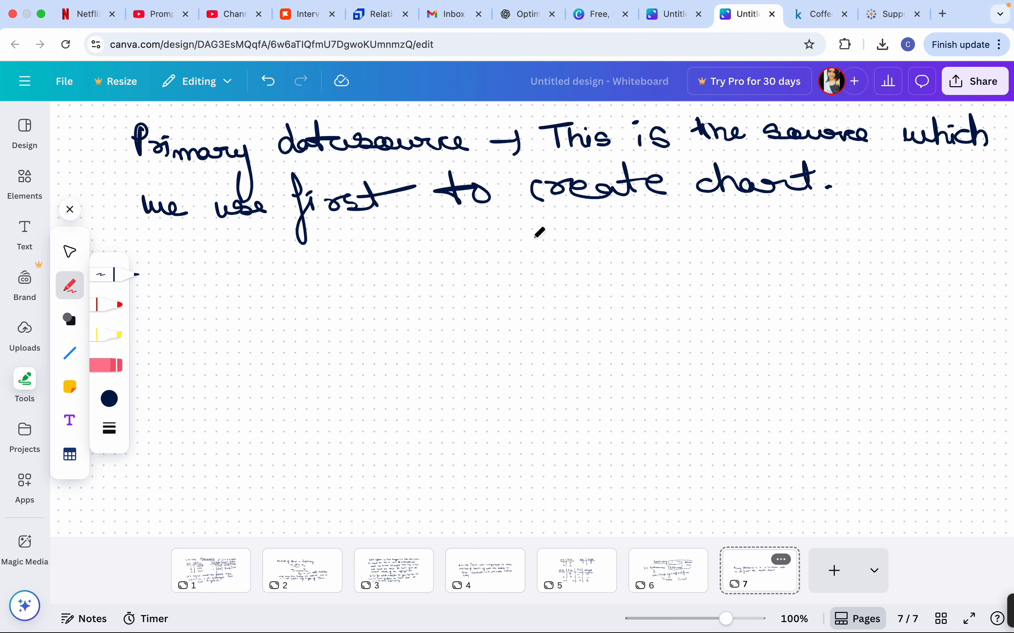
Handwrite the starred note "By default data blending does left Join" below the definition and draw another star bullet under it.
{"action": "mouse_move", "coordinate": [170, 277]}
{"action": "left_mouse_down"}
{"action": "mouse_move", "coordinate": [172, 262]}
{"action": "mouse_move", "coordinate": [157, 311]}
{"action": "mouse_move", "coordinate": [170, 273]}
{"action": "mouse_move", "coordinate": [252, 293]}
{"action": "left_mouse_up"}
{"action": "left_click_drag", "start_coordinate": [238, 333], "coordinate": [259, 285]}
{"action": "mouse_move", "coordinate": [303, 251]}
{"action": "left_mouse_down"}
{"action": "mouse_move", "coordinate": [312, 285]}
{"action": "mouse_move", "coordinate": [352, 242]}
{"action": "mouse_move", "coordinate": [356, 281]}
{"action": "mouse_move", "coordinate": [380, 284]}
{"action": "mouse_move", "coordinate": [398, 265]}
{"action": "mouse_move", "coordinate": [417, 281]}
{"action": "mouse_move", "coordinate": [420, 260]}
{"action": "left_mouse_up"}
{"action": "left_click", "coordinate": [392, 260]}
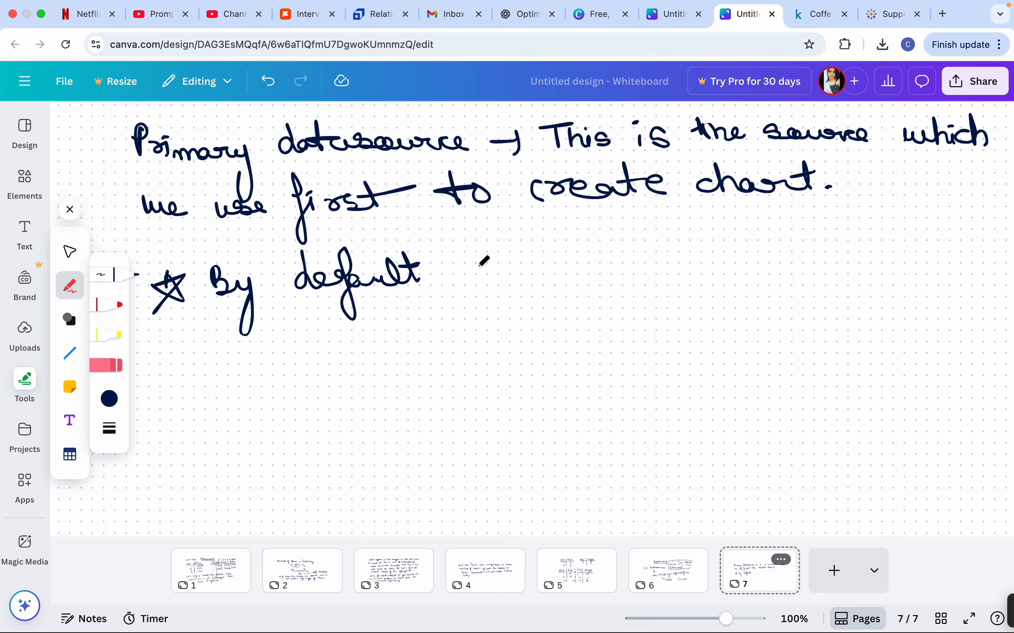
{"action": "mouse_move", "coordinate": [477, 265]}
{"action": "left_mouse_down"}
{"action": "mouse_move", "coordinate": [538, 255]}
{"action": "mouse_move", "coordinate": [540, 275]}
{"action": "mouse_move", "coordinate": [748, 254]}
{"action": "mouse_move", "coordinate": [740, 294]}
{"action": "mouse_move", "coordinate": [784, 260]}
{"action": "mouse_move", "coordinate": [843, 257]}
{"action": "mouse_move", "coordinate": [901, 235]}
{"action": "mouse_move", "coordinate": [911, 291]}
{"action": "mouse_move", "coordinate": [926, 251]}
{"action": "mouse_move", "coordinate": [949, 237]}
{"action": "left_mouse_up"}
{"action": "left_click", "coordinate": [545, 275]}
{"action": "left_click", "coordinate": [679, 242]}
{"action": "mouse_move", "coordinate": [192, 323]}
{"action": "left_mouse_down"}
{"action": "mouse_move", "coordinate": [206, 342]}
{"action": "mouse_move", "coordinate": [192, 337]}
{"action": "left_mouse_up"}
{"action": "mouse_move", "coordinate": [241, 331]}
{"action": "left_mouse_down"}
{"action": "mouse_move", "coordinate": [228, 335]}
{"action": "mouse_move", "coordinate": [293, 337]}
{"action": "left_mouse_up"}
{"action": "mouse_move", "coordinate": [184, 402]}
{"action": "left_mouse_down"}
{"action": "mouse_move", "coordinate": [181, 385]}
{"action": "mouse_move", "coordinate": [170, 389]}
{"action": "mouse_move", "coordinate": [167, 417]}
{"action": "left_mouse_up"}
{"action": "left_click_drag", "start_coordinate": [273, 208], "coordinate": [269, 217]}
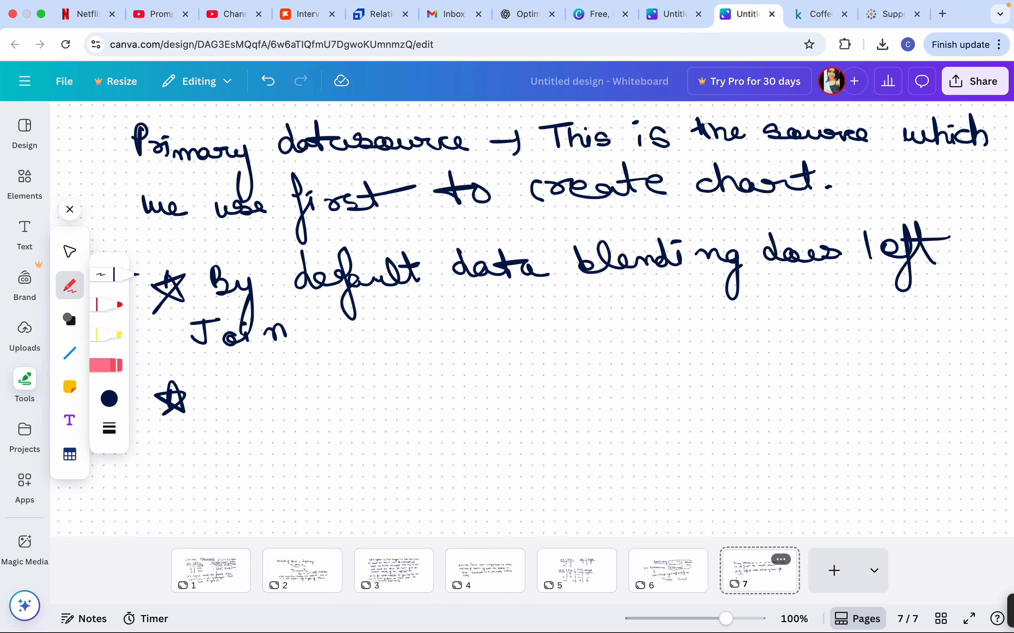
Switch to Tableau Public and compare the fields of the Coffee and Sample Superstore data sources, looking at the State link.
{"action": "mouse_move", "coordinate": [992, 631]}
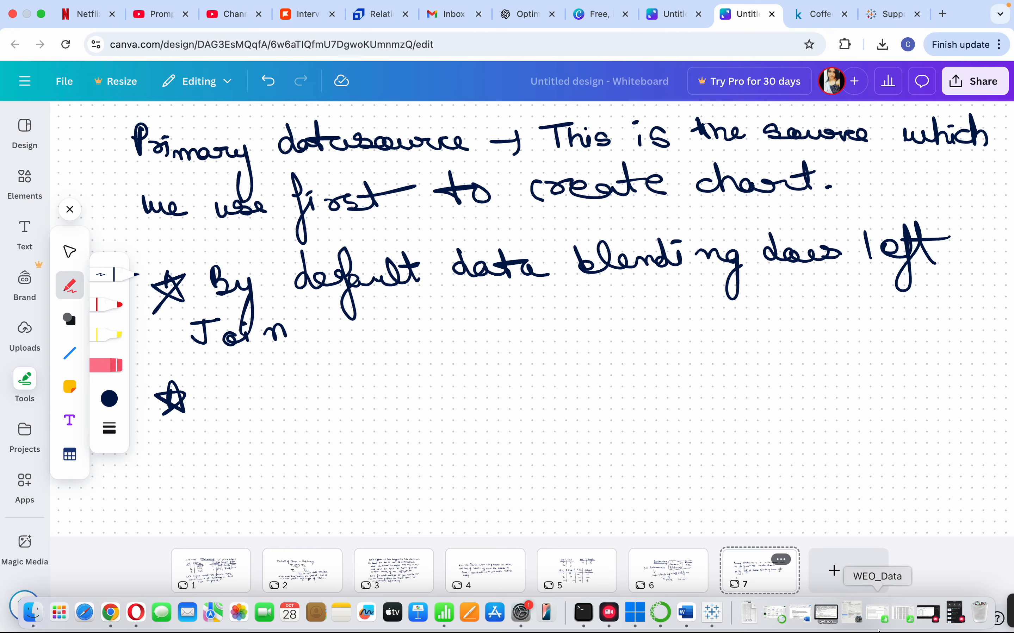
{"action": "left_click", "coordinate": [713, 616]}
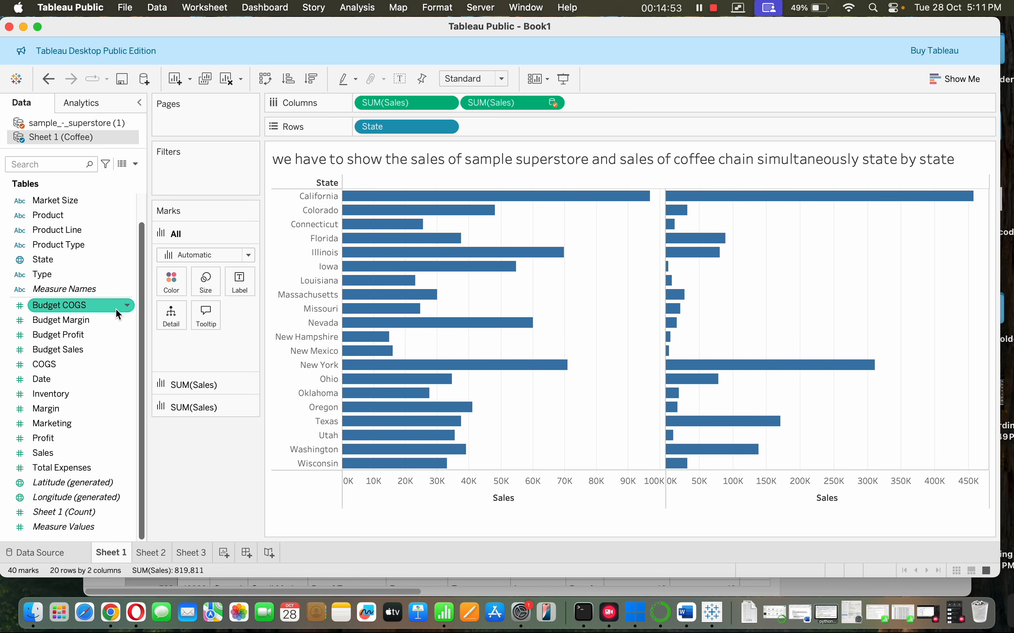
{"action": "scroll", "coordinate": [143, 345], "scroll_direction": "up", "scroll_amount": 2}
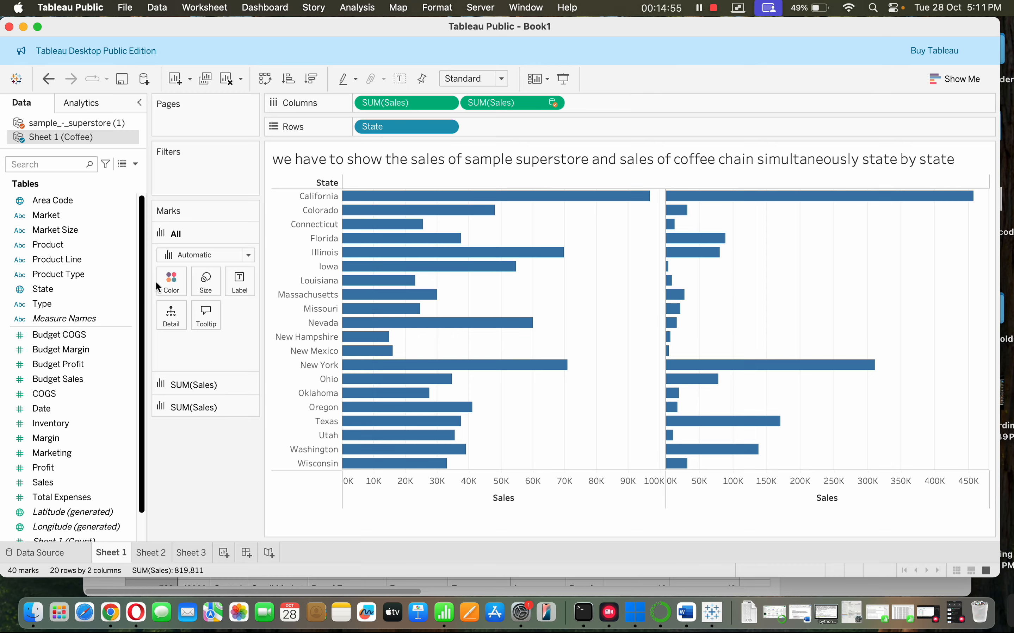
{"action": "left_click", "coordinate": [82, 290]}
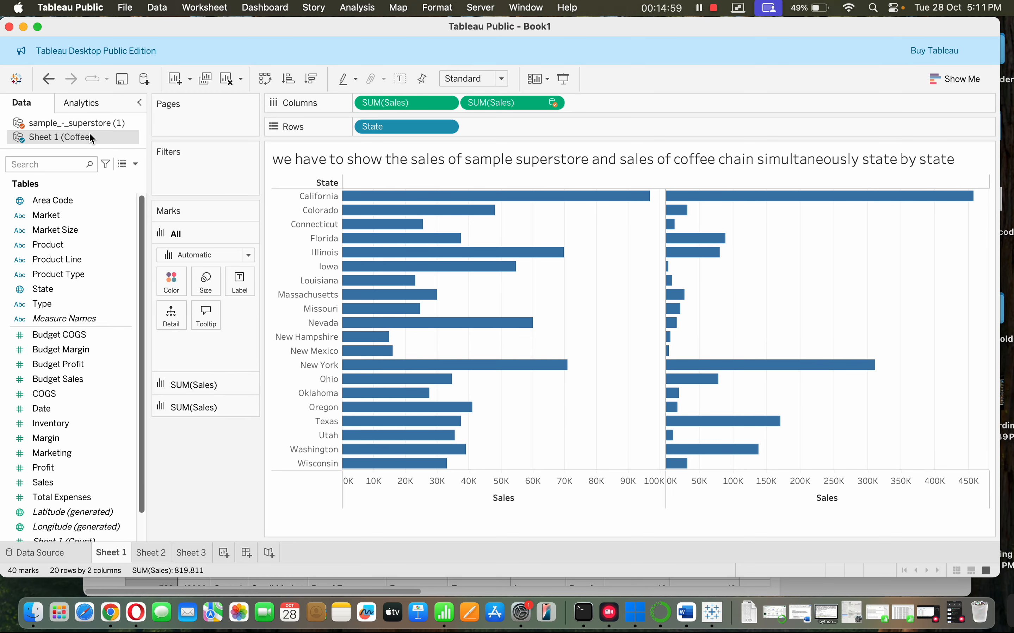
{"action": "left_click", "coordinate": [94, 124]}
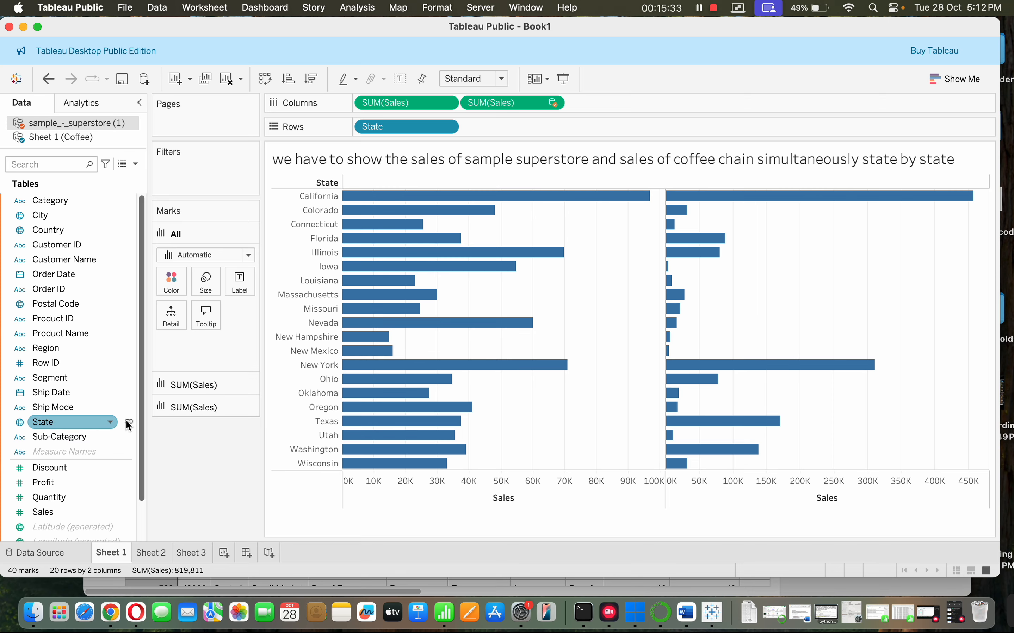
{"action": "left_click", "coordinate": [95, 135]}
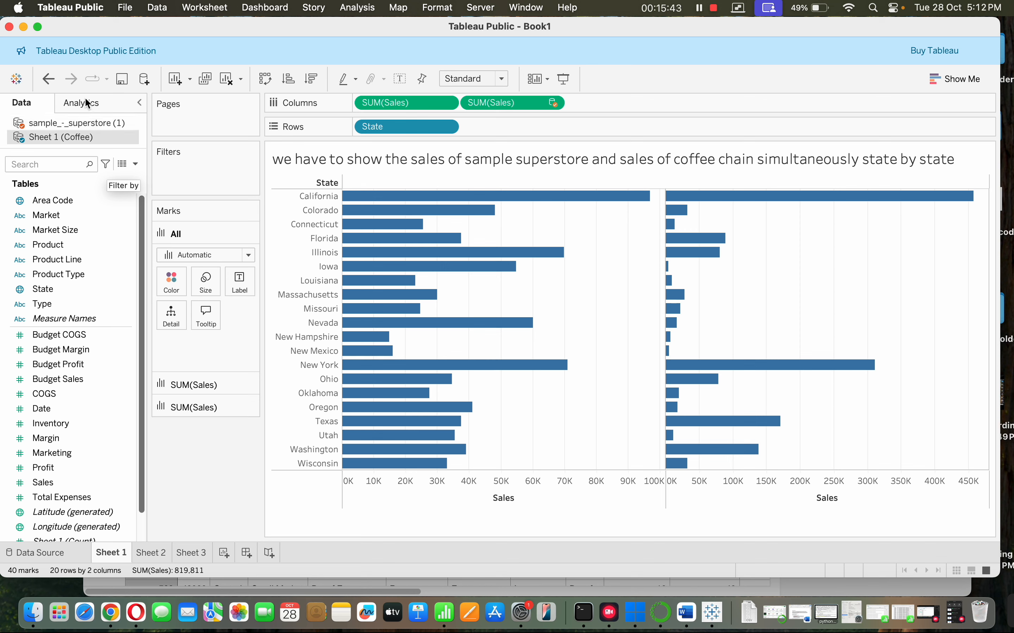
{"action": "left_click", "coordinate": [76, 122]}
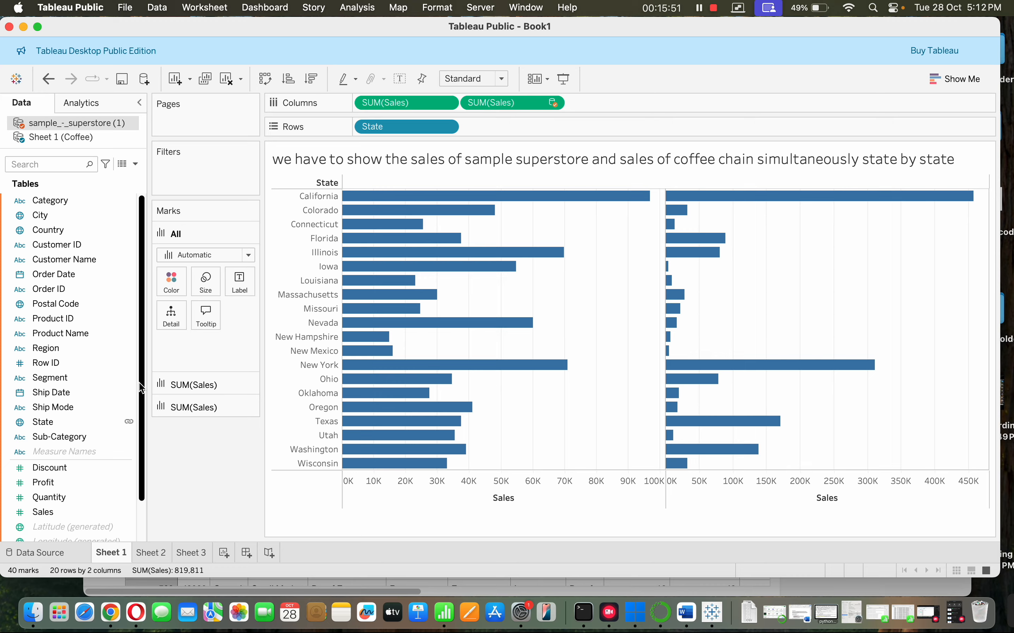
{"action": "left_click", "coordinate": [98, 140]}
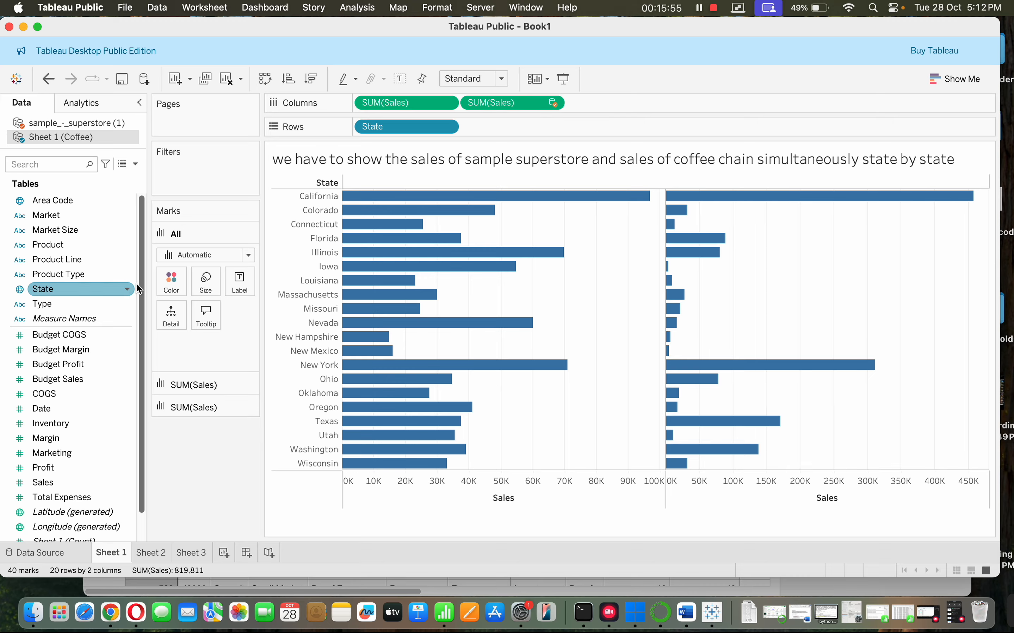
{"action": "scroll", "coordinate": [134, 328], "scroll_direction": "down", "scroll_amount": 2}
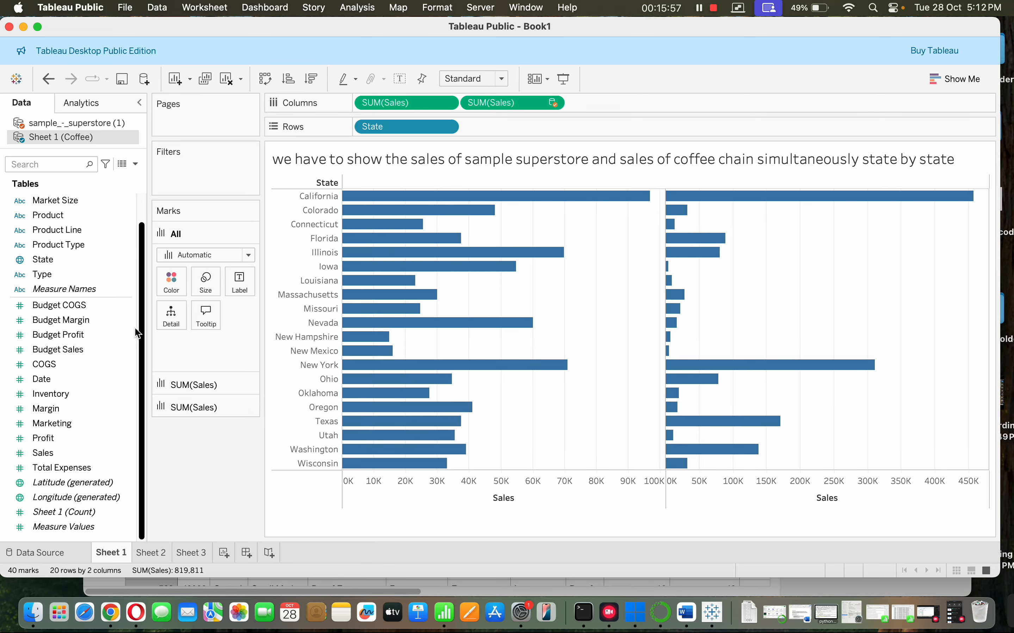
{"action": "scroll", "coordinate": [135, 328], "scroll_direction": "up", "scroll_amount": 2}
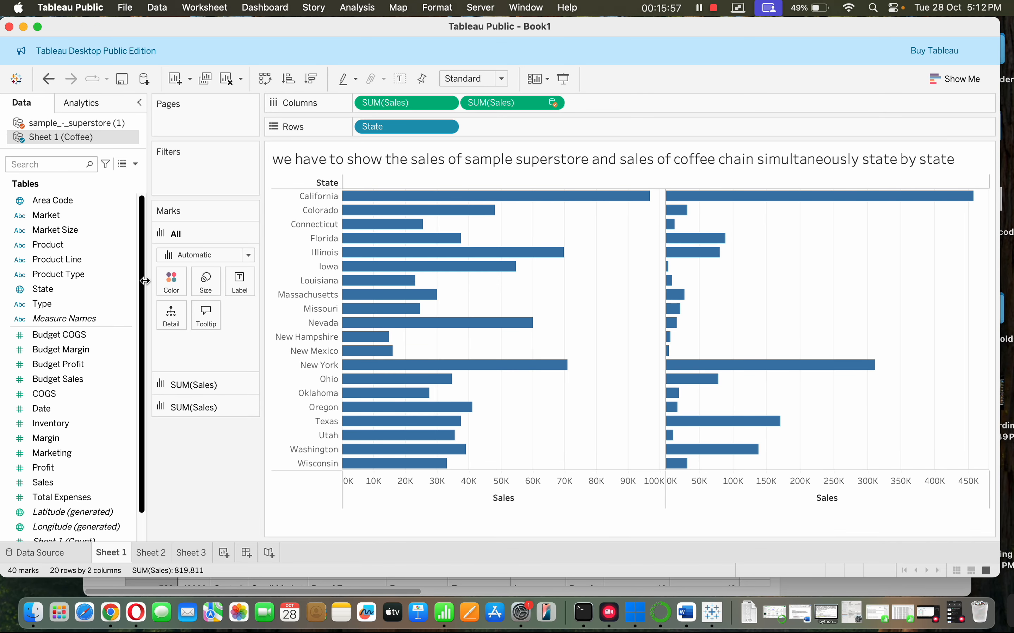
Add a new worksheet and place the Coffee data source's Market field on Rows.
{"action": "left_click", "coordinate": [83, 216]}
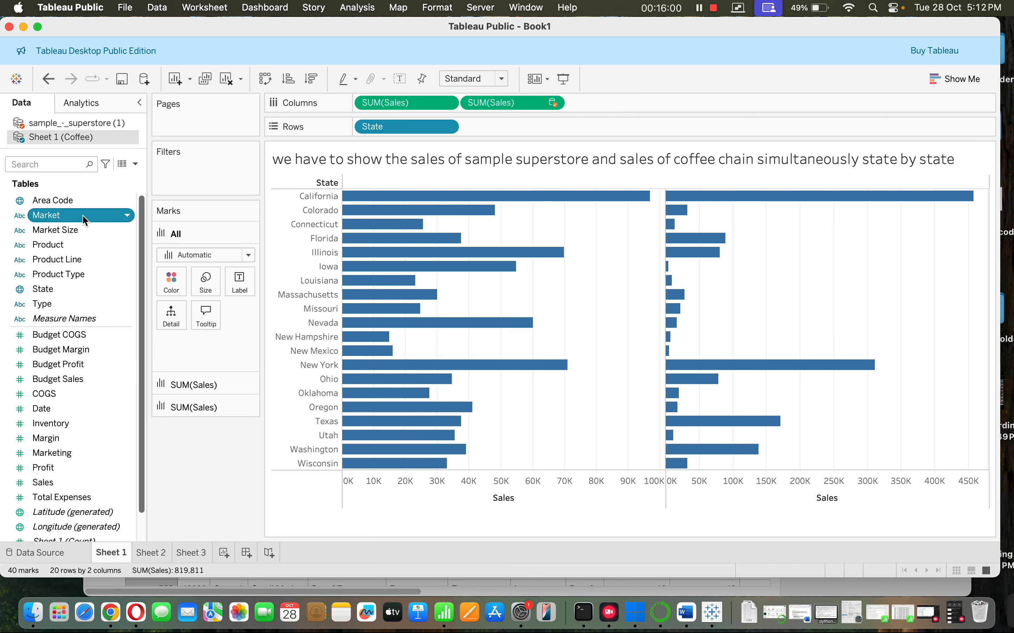
{"action": "left_click", "coordinate": [201, 554]}
{"action": "left_click", "coordinate": [217, 556]}
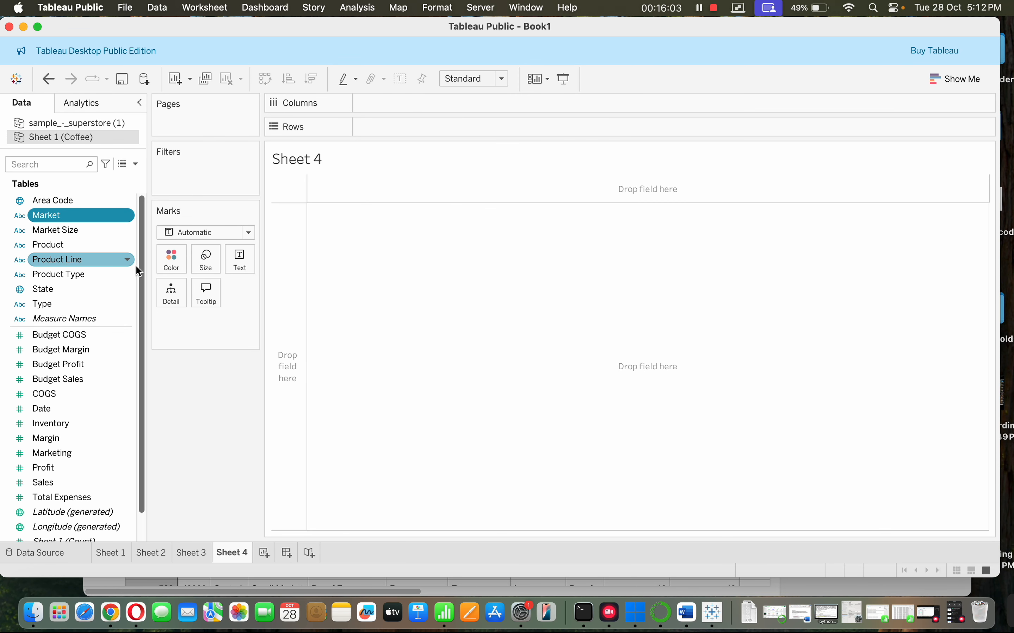
{"action": "left_click_drag", "start_coordinate": [109, 220], "coordinate": [427, 126]}
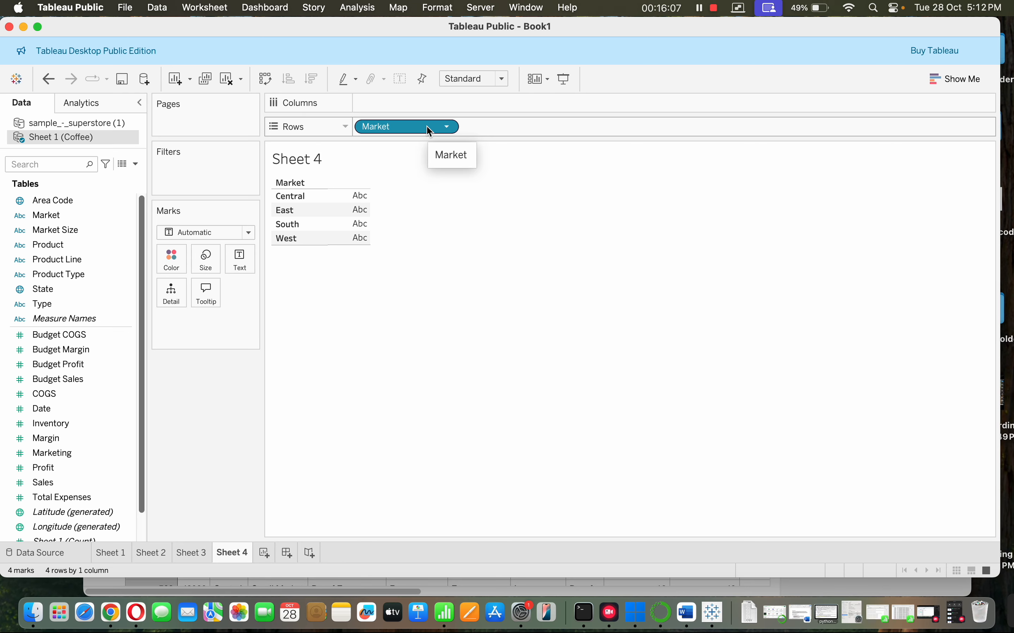
Add another worksheet and place the Sample Superstore data source's Region field on Rows.
{"action": "left_click", "coordinate": [86, 122]}
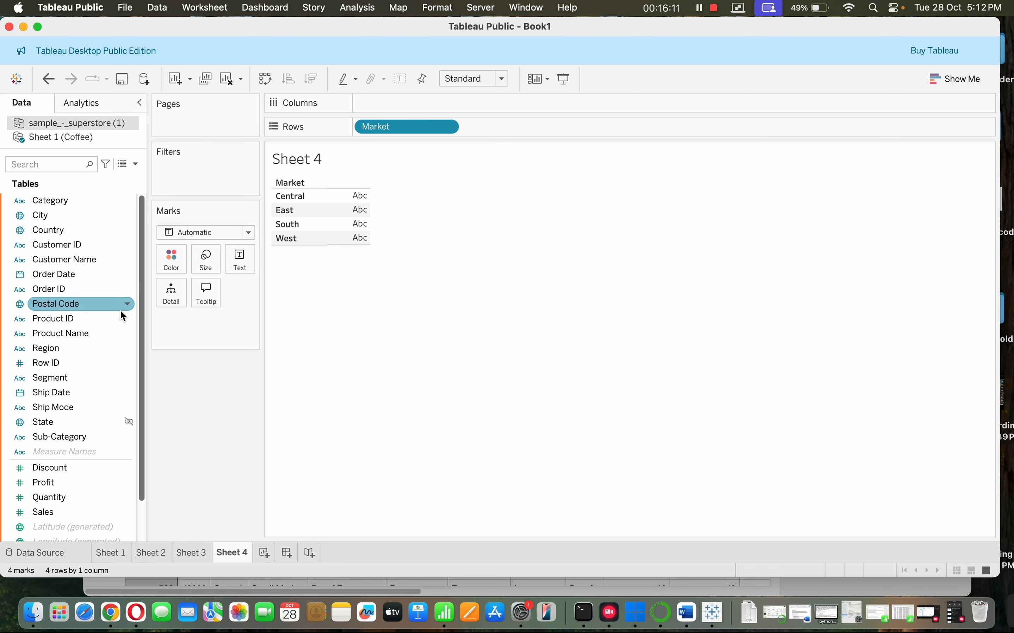
{"action": "left_click", "coordinate": [267, 553]}
{"action": "left_click", "coordinate": [81, 246]}
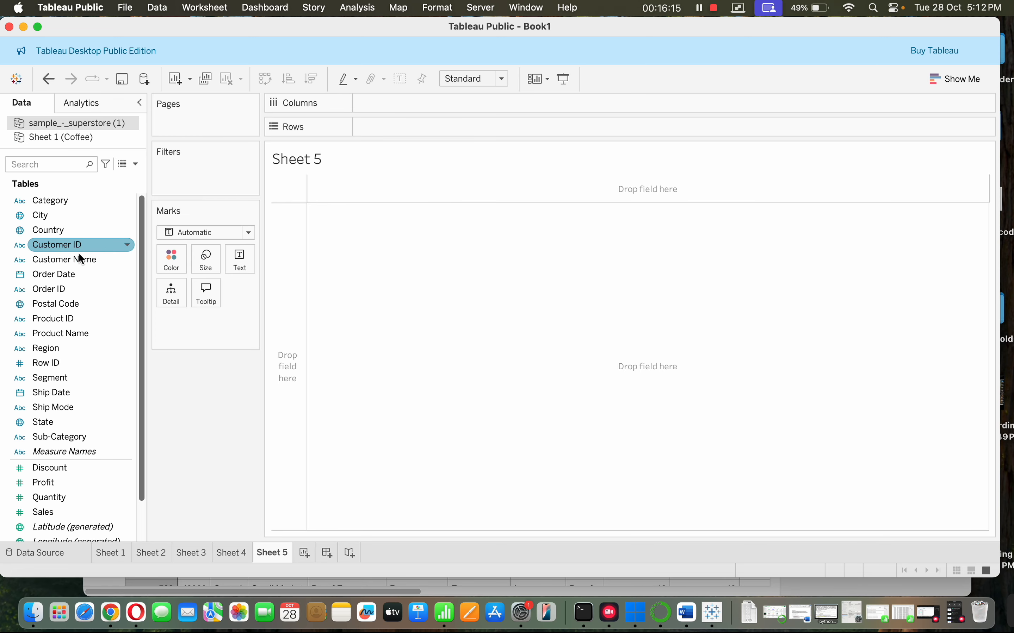
{"action": "left_click_drag", "start_coordinate": [64, 350], "coordinate": [402, 133]}
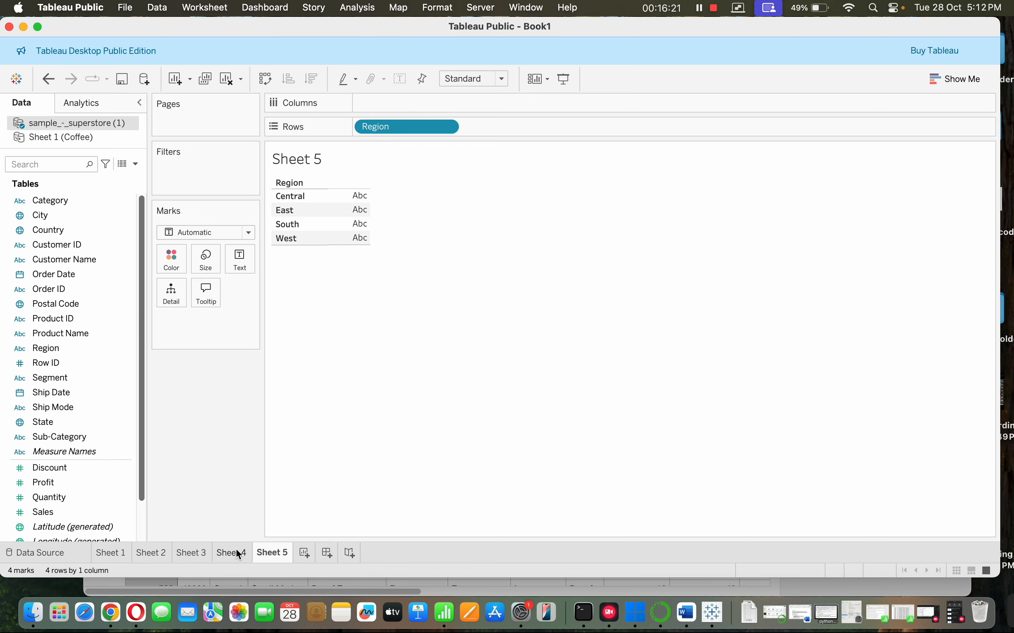
Compare the Market values in Sheet 4 with the Region values in Sheet 5.
{"action": "mouse_move", "coordinate": [234, 551]}
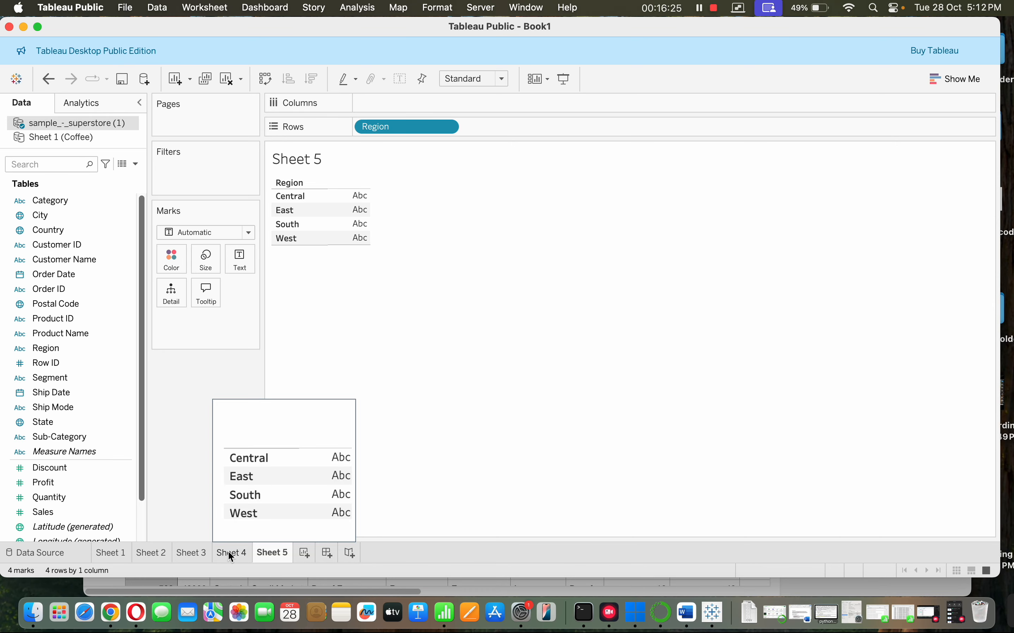
{"action": "left_click", "coordinate": [231, 557]}
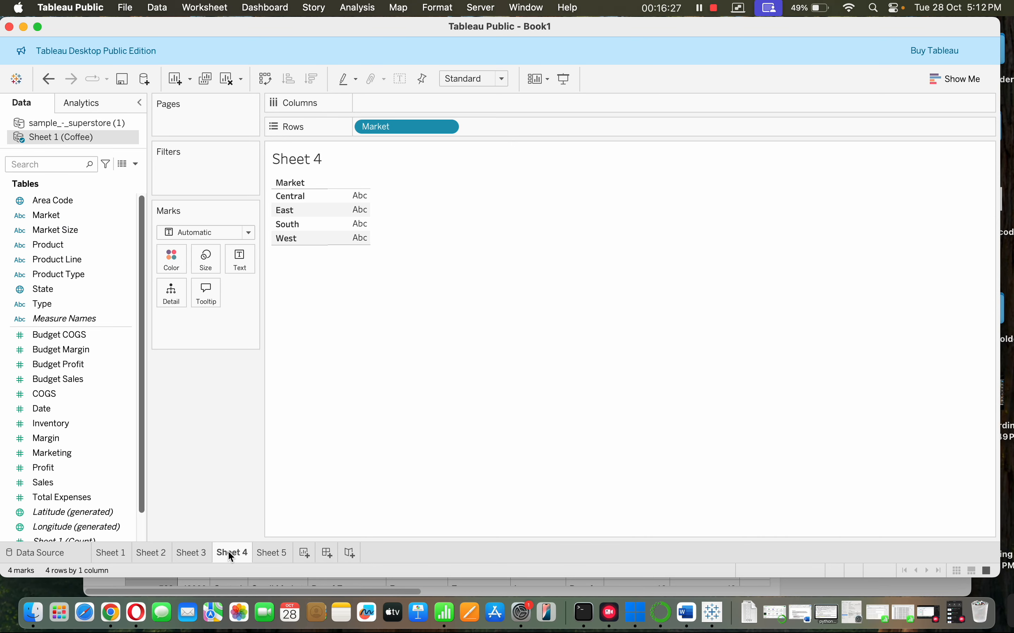
{"action": "left_click", "coordinate": [274, 556]}
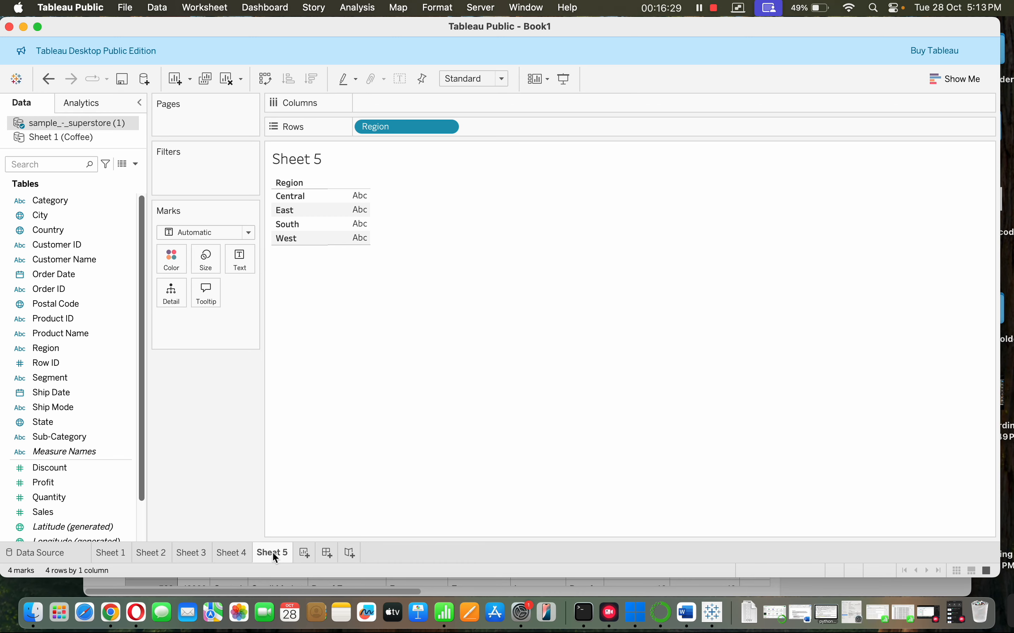
{"action": "left_click", "coordinate": [234, 549]}
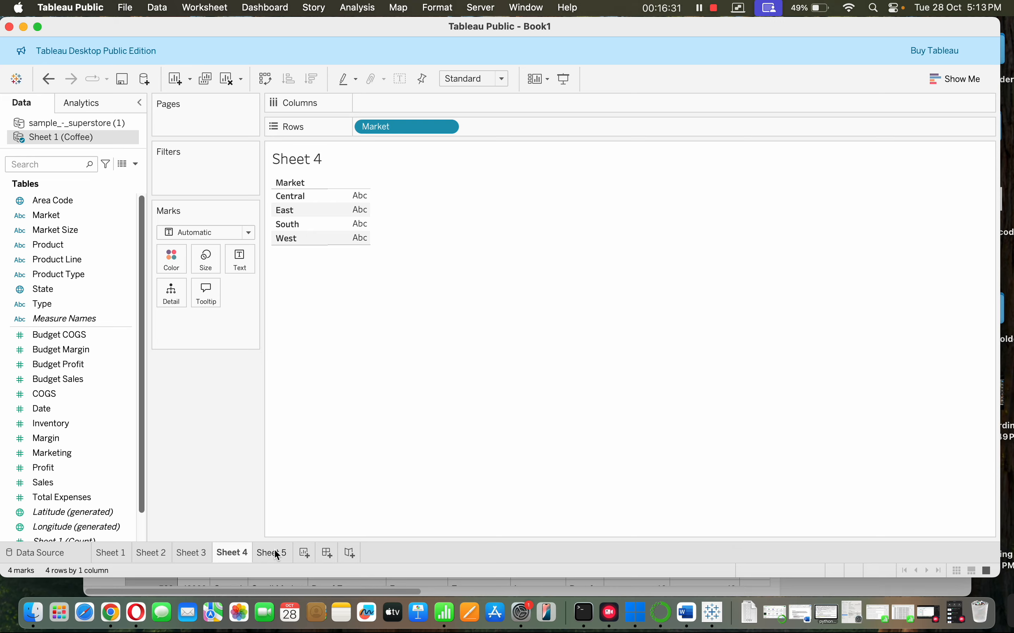
{"action": "mouse_move", "coordinate": [274, 551]}
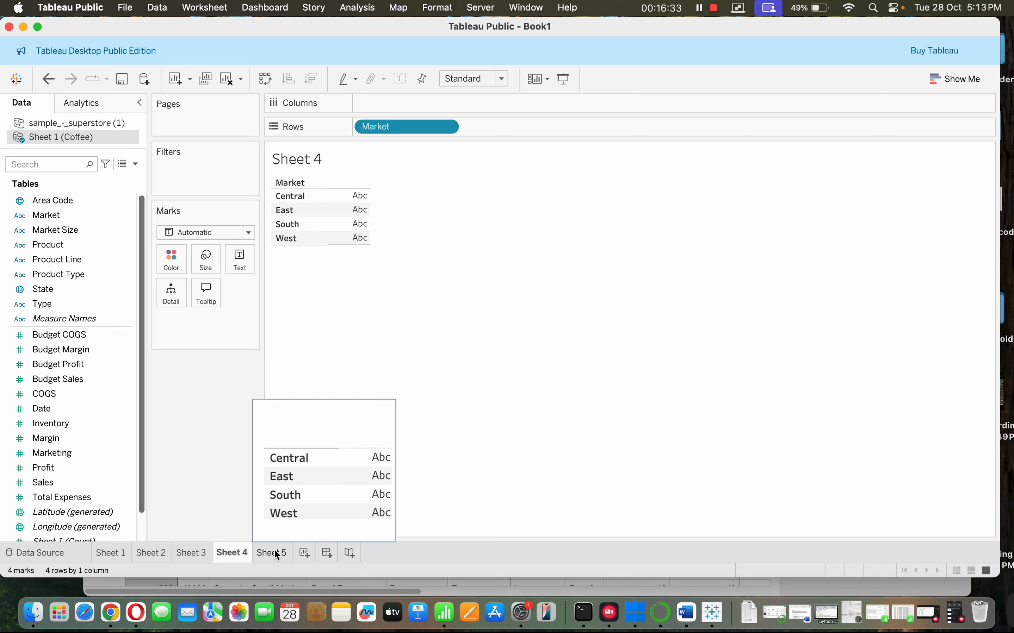
{"action": "left_click", "coordinate": [275, 551]}
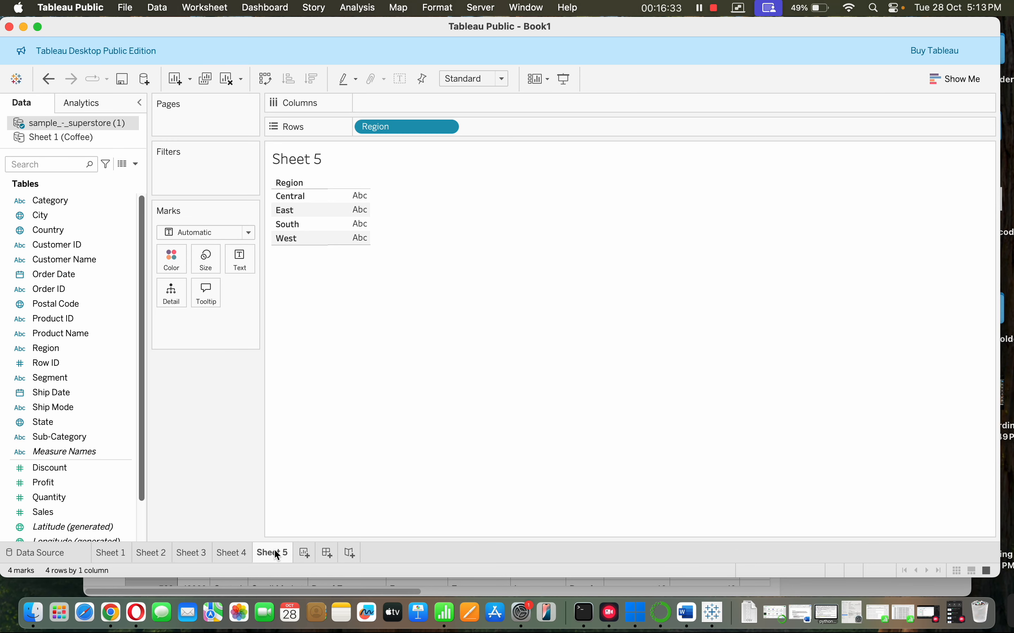
Open the blend relationships between Sample Superstore and Coffee and switch the field mapping to Custom.
{"action": "left_click", "coordinate": [103, 139]}
{"action": "left_click", "coordinate": [162, 9]}
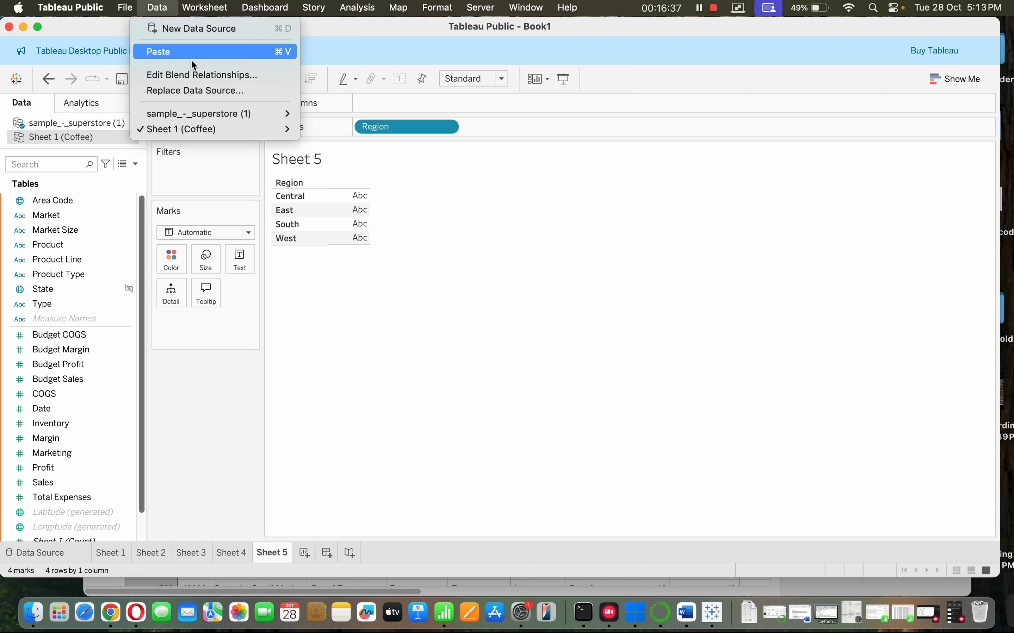
{"action": "left_click", "coordinate": [200, 79]}
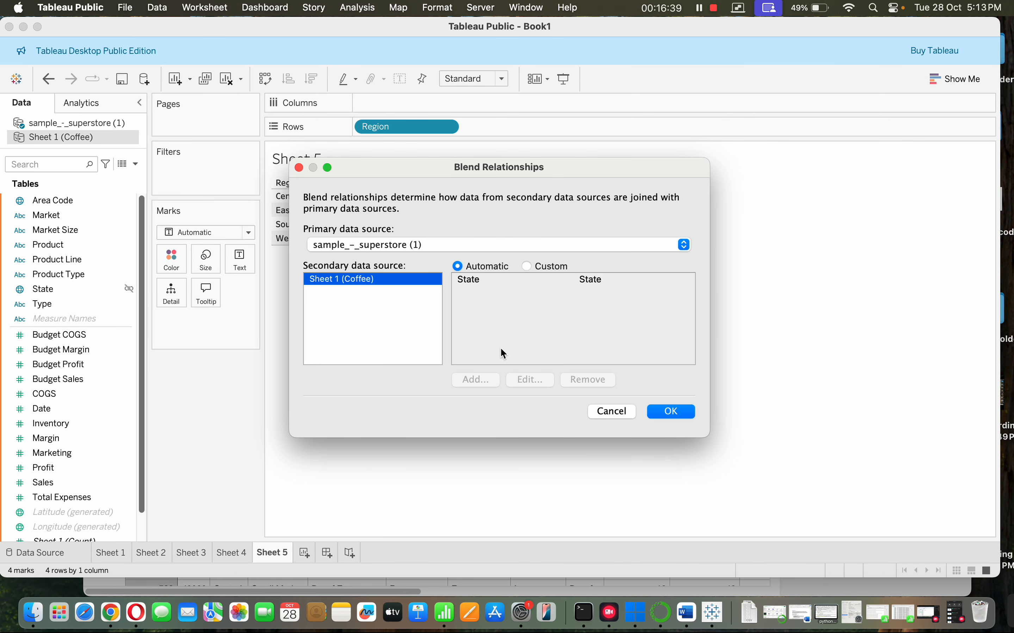
{"action": "left_click", "coordinate": [528, 267]}
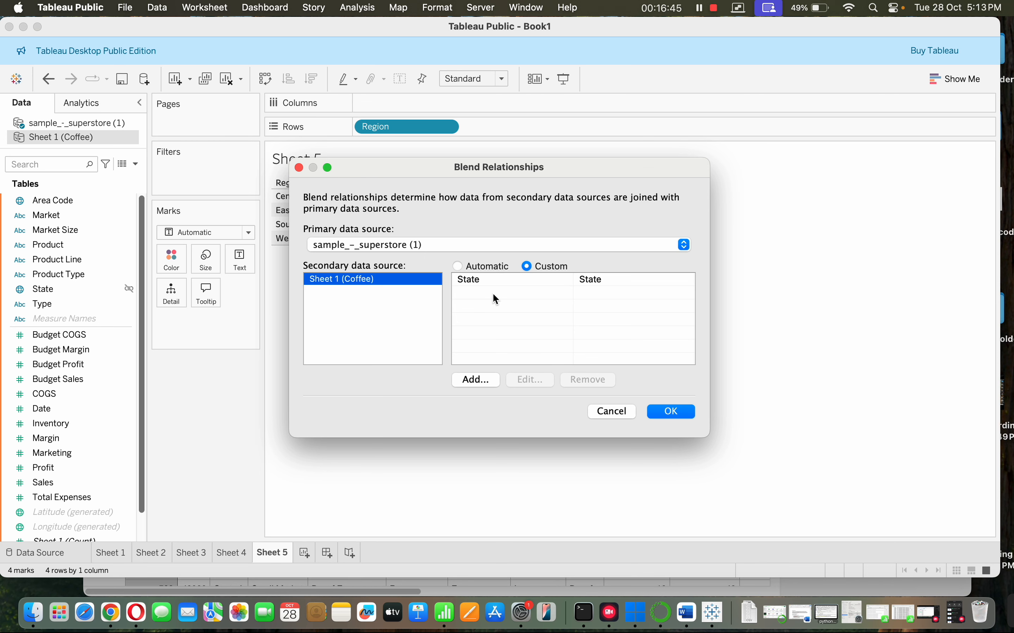
Edit the State mapping so the primary field Region is matched to the secondary field Market.
{"action": "left_click", "coordinate": [476, 280]}
{"action": "double_click", "coordinate": [476, 281]}
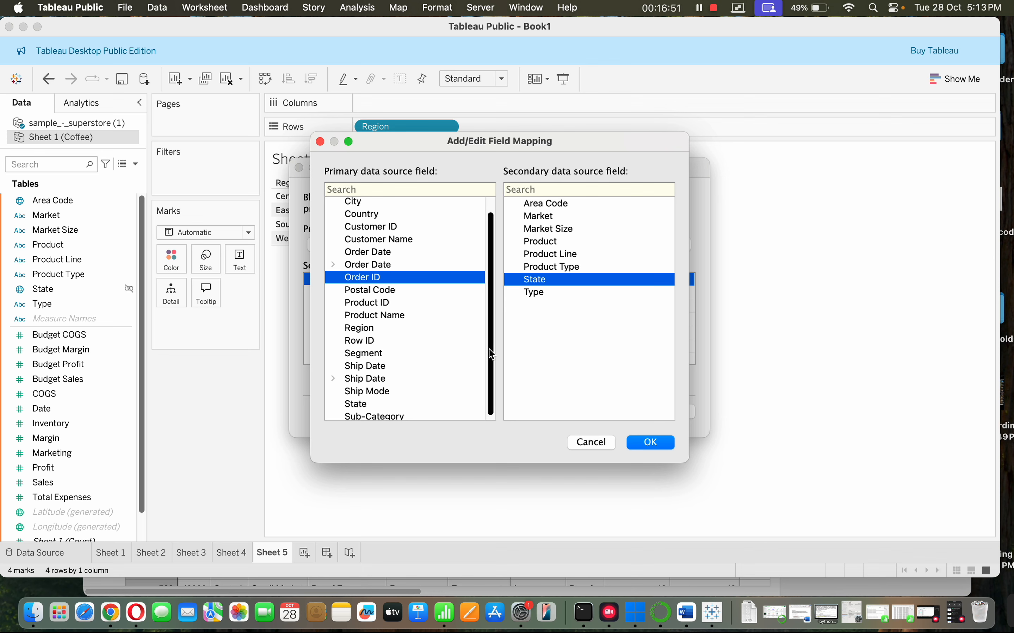
{"action": "scroll", "coordinate": [496, 306], "scroll_direction": "up", "scroll_amount": 1}
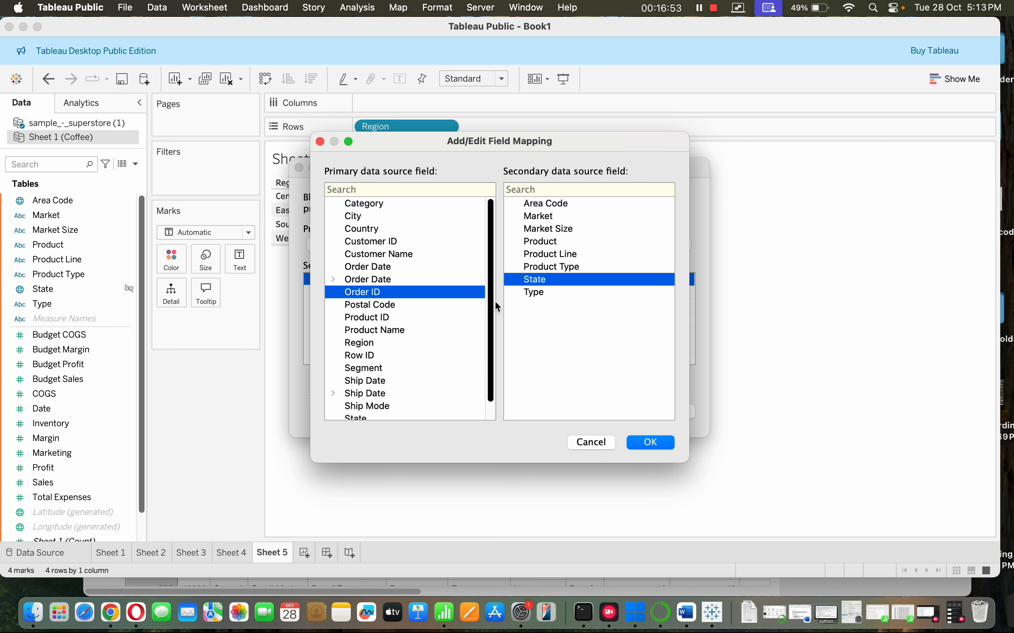
{"action": "left_click", "coordinate": [407, 343]}
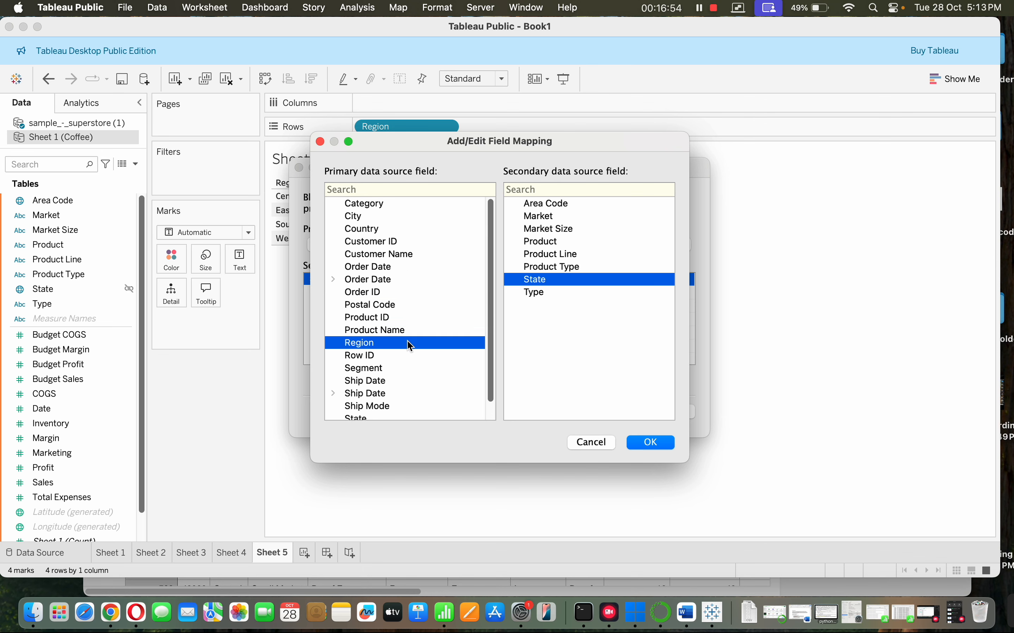
{"action": "left_click", "coordinate": [542, 217]}
{"action": "left_click", "coordinate": [650, 442]}
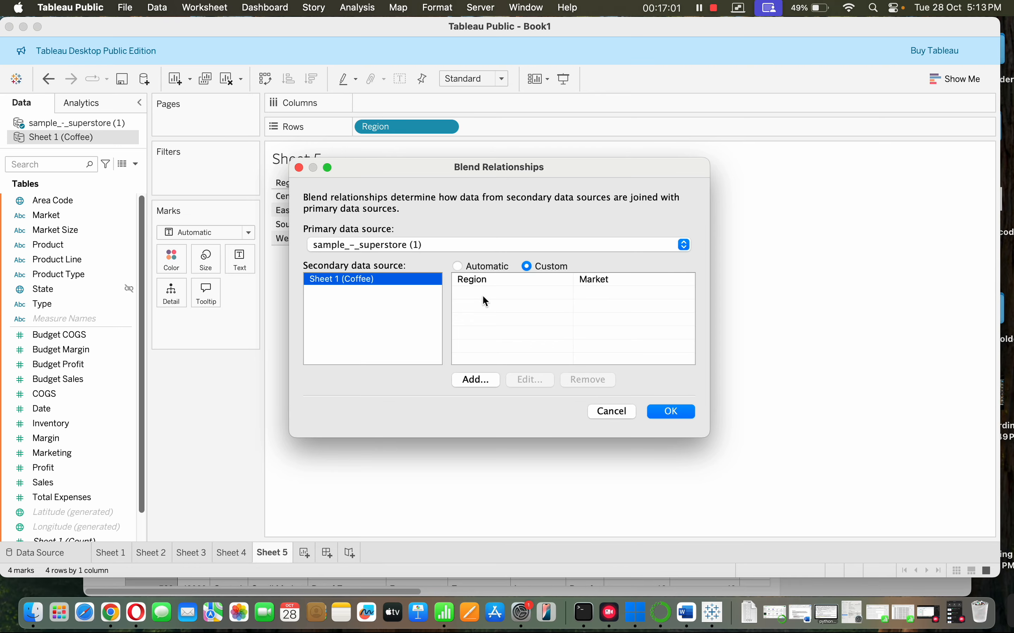
Add a second field mapping that matches primary State to secondary State, and apply the blend relationships.
{"action": "left_click", "coordinate": [471, 381]}
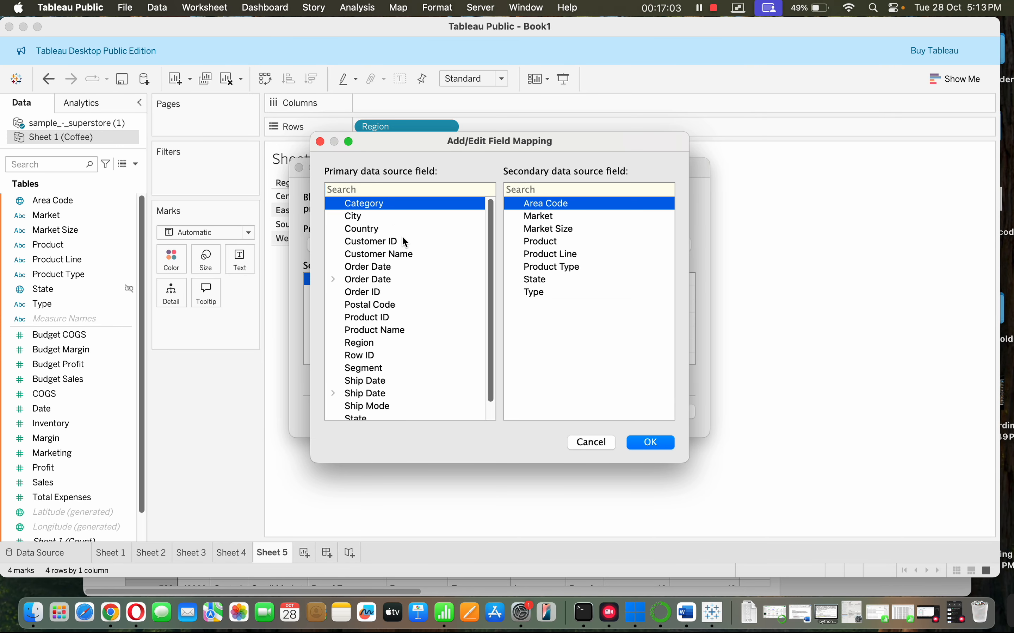
{"action": "left_click", "coordinate": [386, 418]}
{"action": "left_click", "coordinate": [560, 278]}
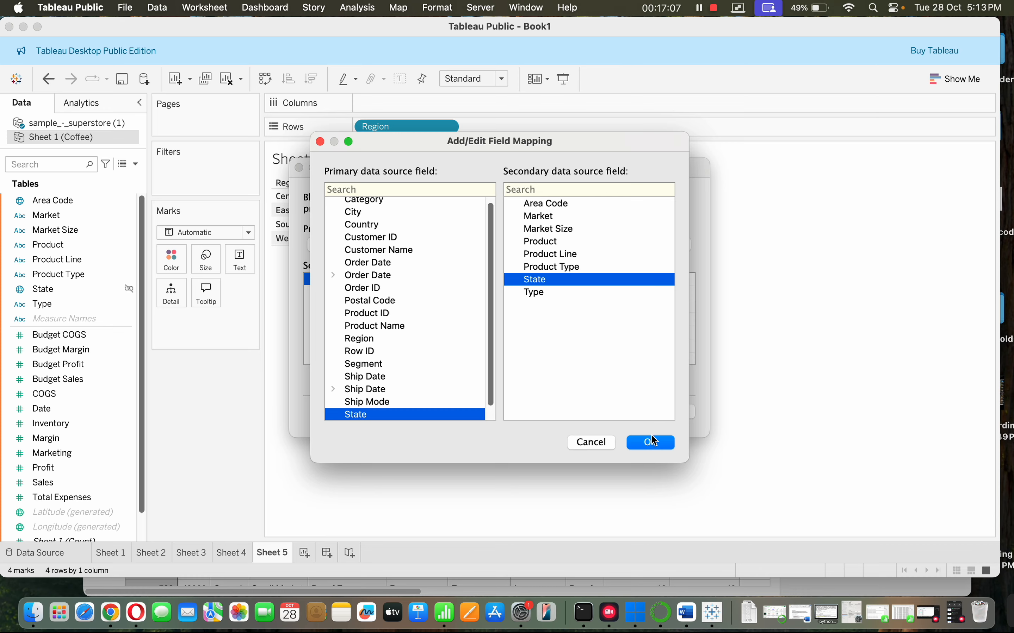
{"action": "left_click", "coordinate": [654, 444]}
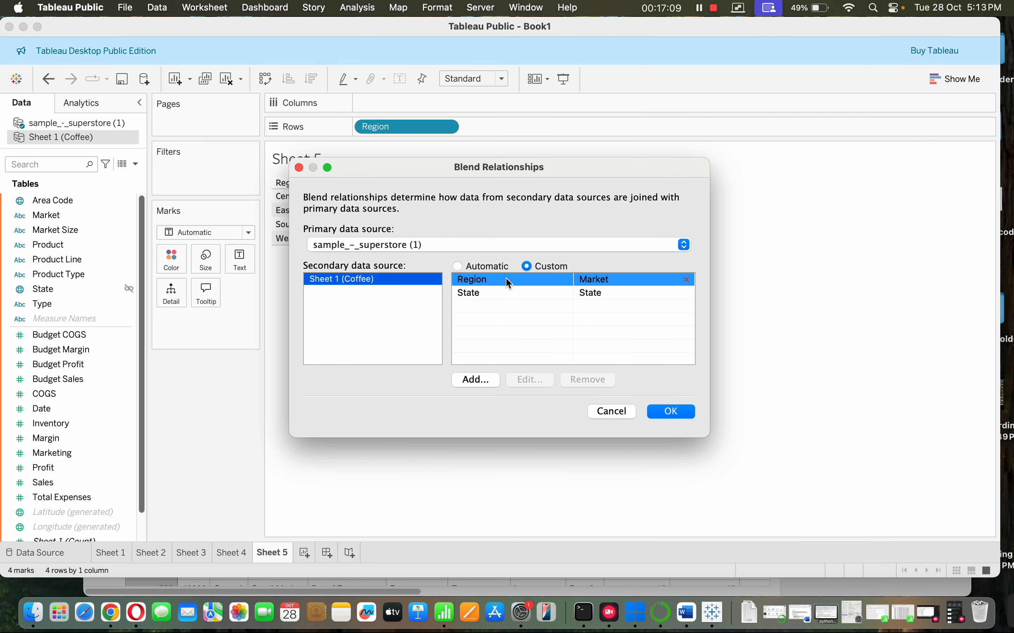
{"action": "left_click", "coordinate": [672, 412]}
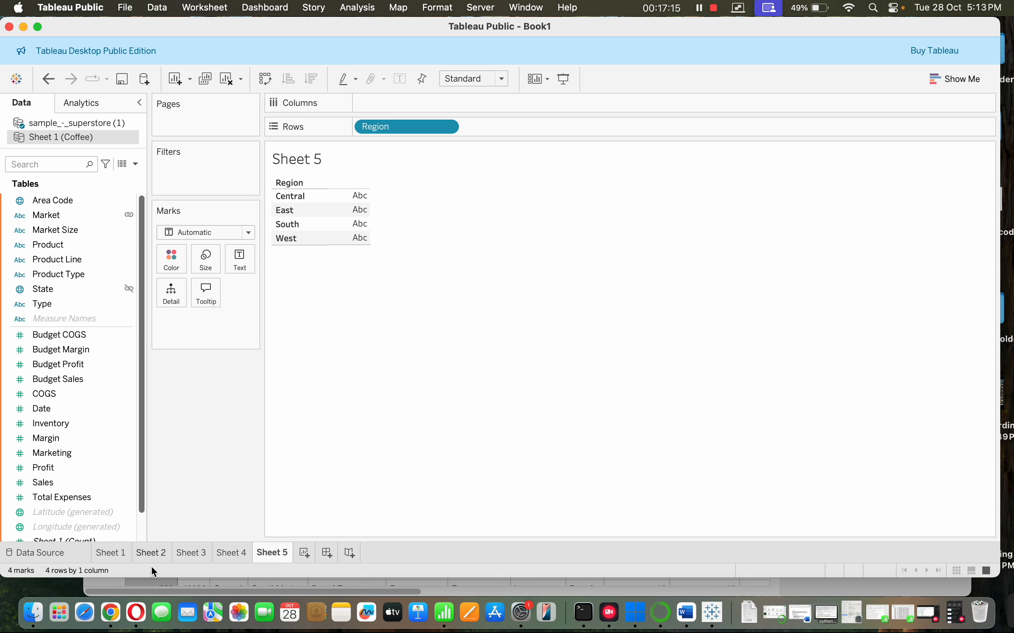
In Sheet 1, add the Coffee data source's Market field to Rows after State and check the Sample Superstore blend links.
{"action": "left_click", "coordinate": [117, 555]}
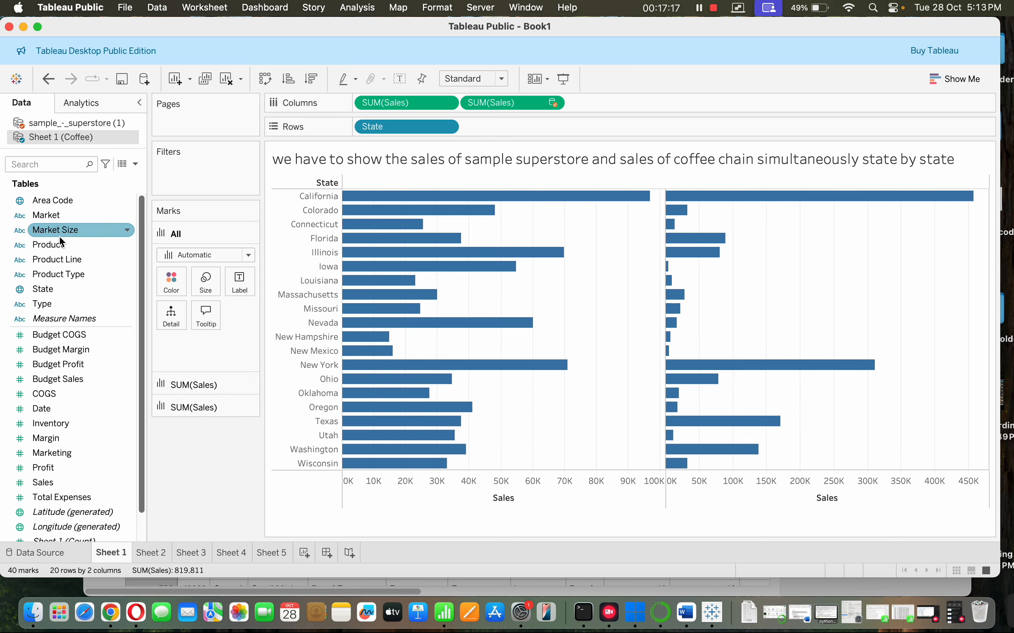
{"action": "left_click", "coordinate": [66, 126]}
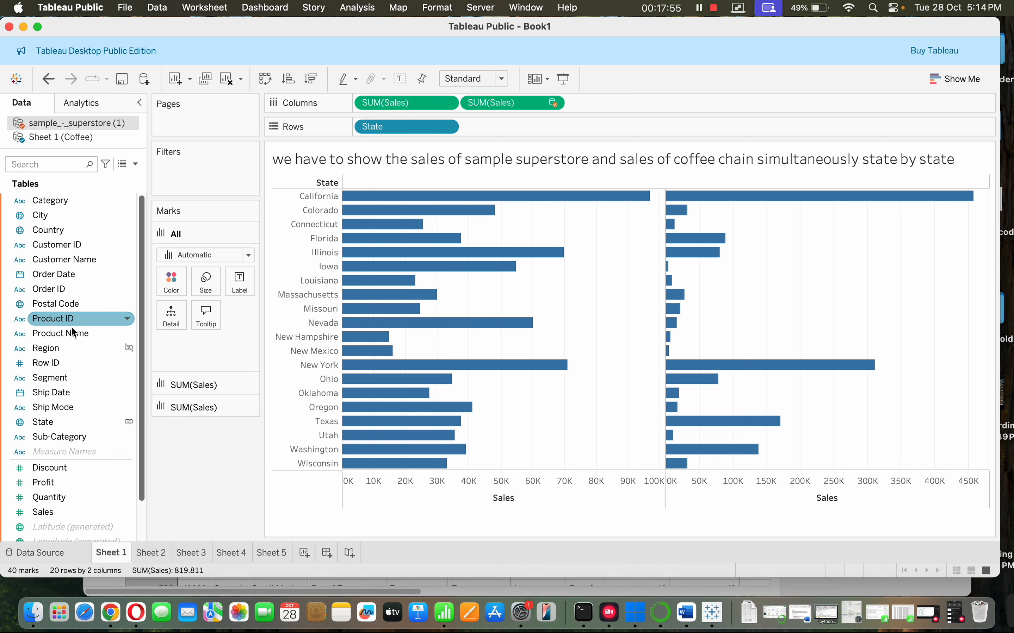
{"action": "mouse_move", "coordinate": [61, 347]}
{"action": "left_mouse_down"}
{"action": "mouse_move", "coordinate": [160, 337]}
{"action": "mouse_move", "coordinate": [581, 200]}
{"action": "mouse_move", "coordinate": [578, 128]}
{"action": "mouse_move", "coordinate": [542, 126]}
{"action": "mouse_move", "coordinate": [130, 290]}
{"action": "mouse_move", "coordinate": [58, 348]}
{"action": "left_mouse_up"}
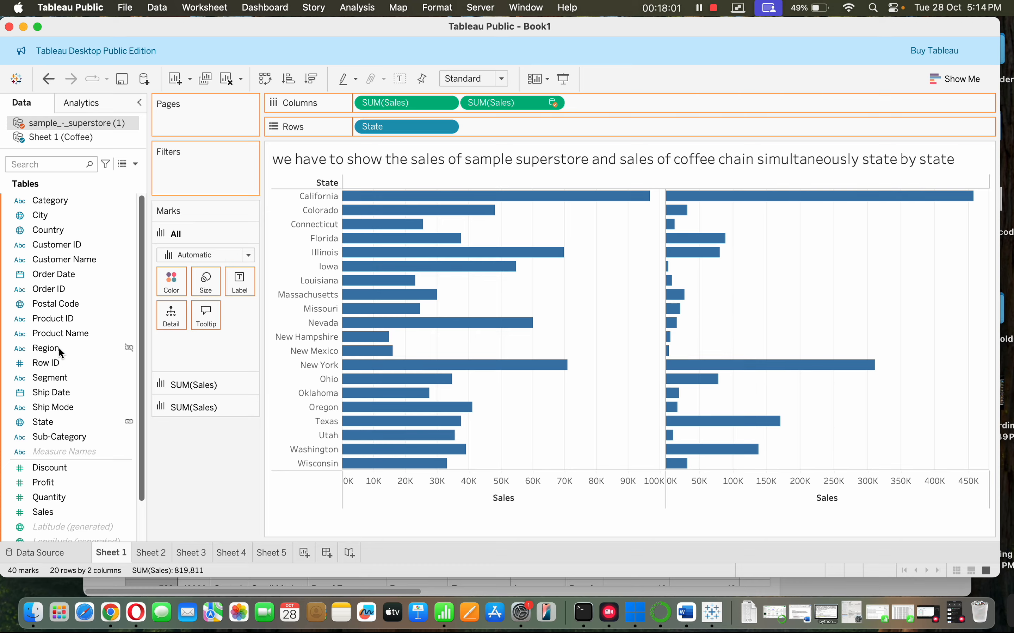
{"action": "left_click", "coordinate": [85, 138]}
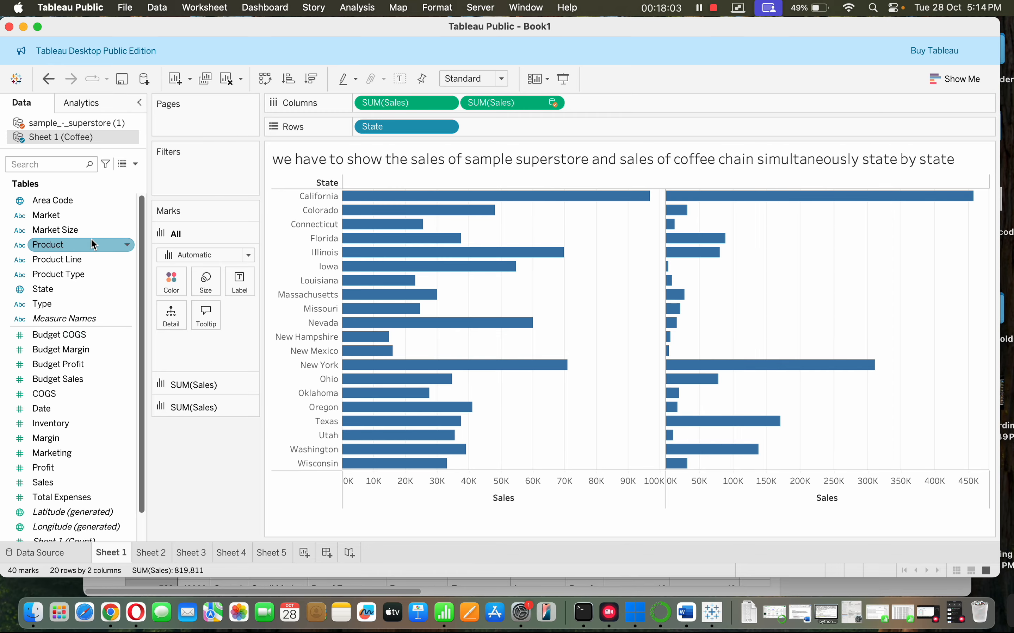
{"action": "left_click_drag", "start_coordinate": [86, 216], "coordinate": [539, 122]}
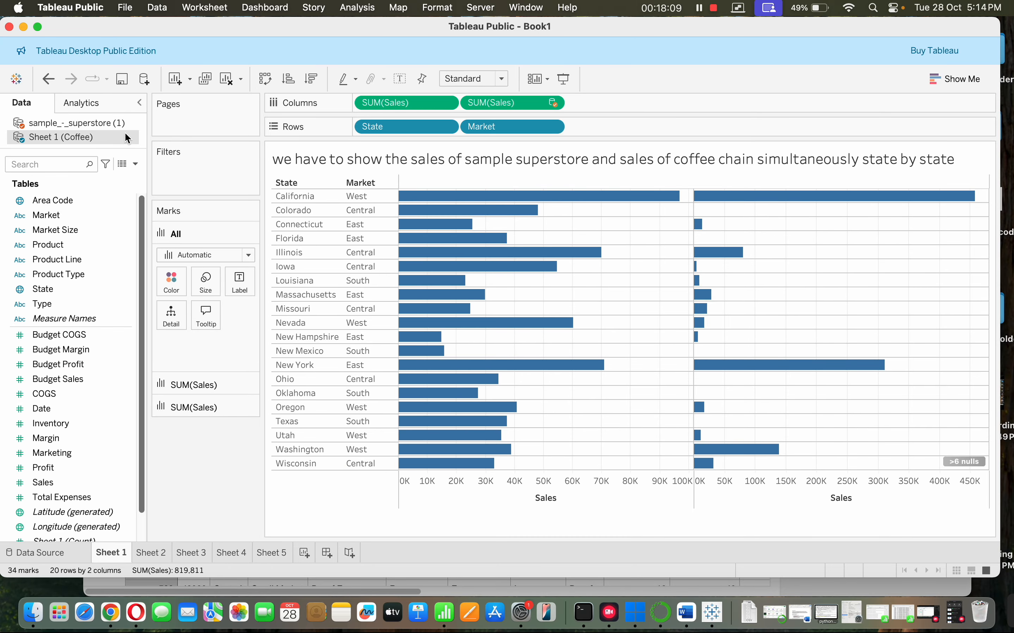
{"action": "left_click", "coordinate": [113, 122]}
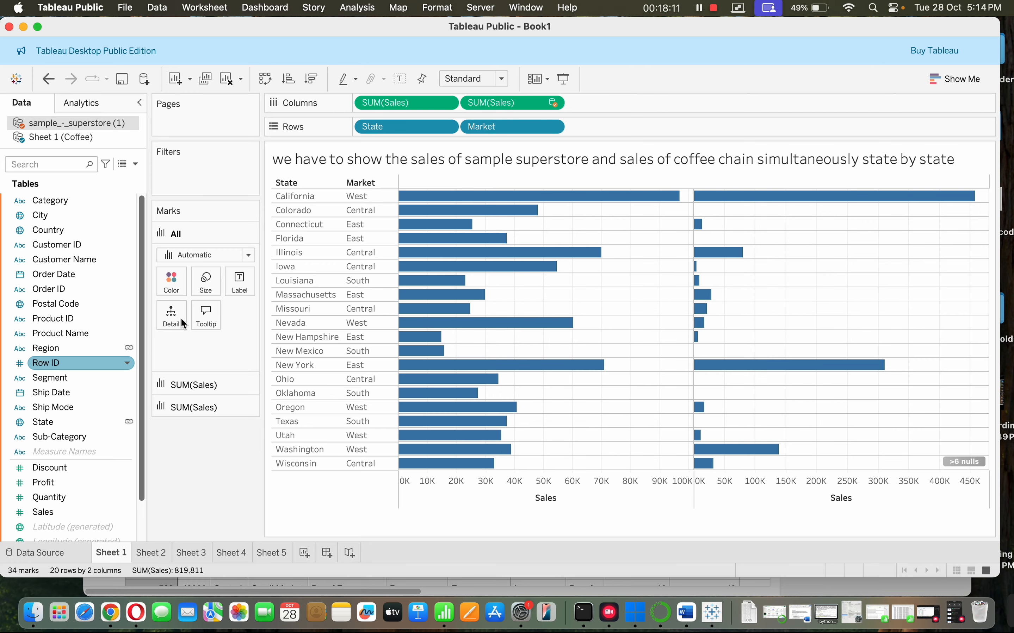
Remove Market and State from Rows in Sheet 1 and place the Sample Superstore data source's Region field there instead.
{"action": "left_click_drag", "start_coordinate": [520, 129], "coordinate": [199, 486]}
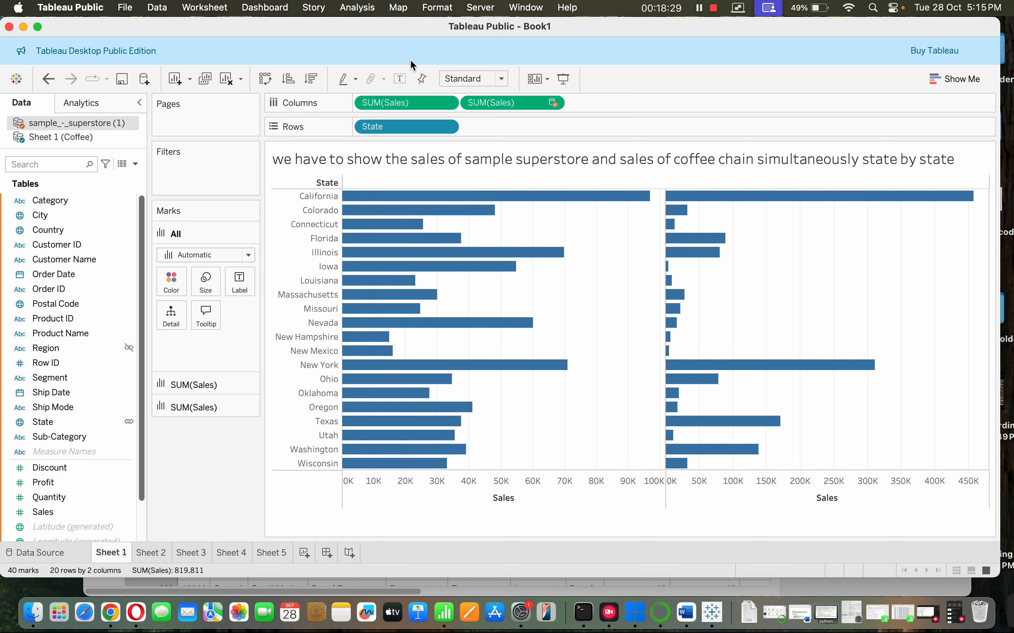
{"action": "left_click_drag", "start_coordinate": [396, 125], "coordinate": [207, 453]}
{"action": "left_click", "coordinate": [499, 337]}
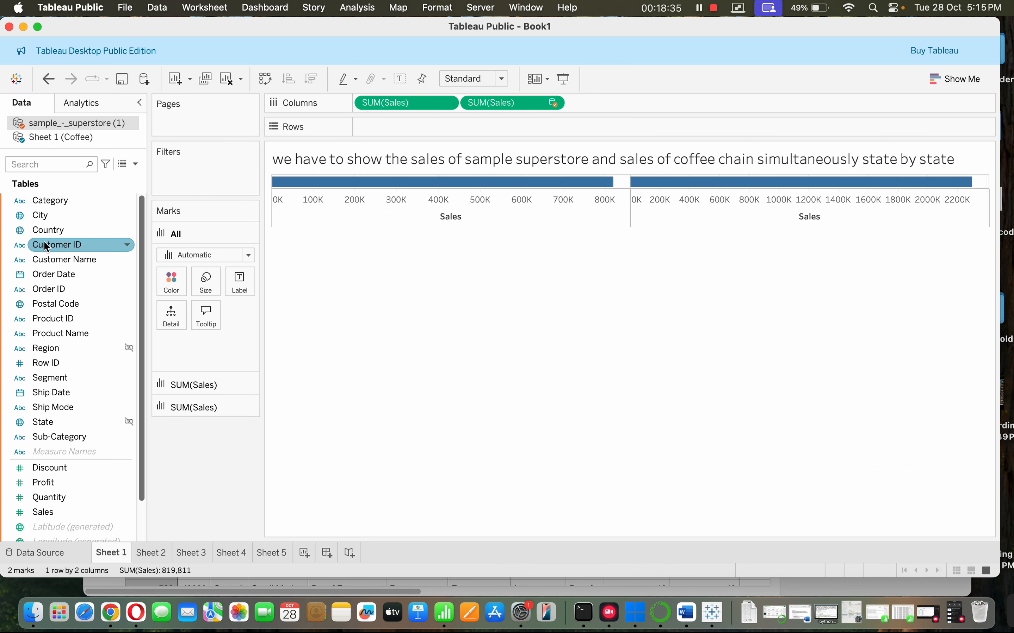
{"action": "left_click", "coordinate": [58, 137]}
{"action": "left_click", "coordinate": [60, 122]}
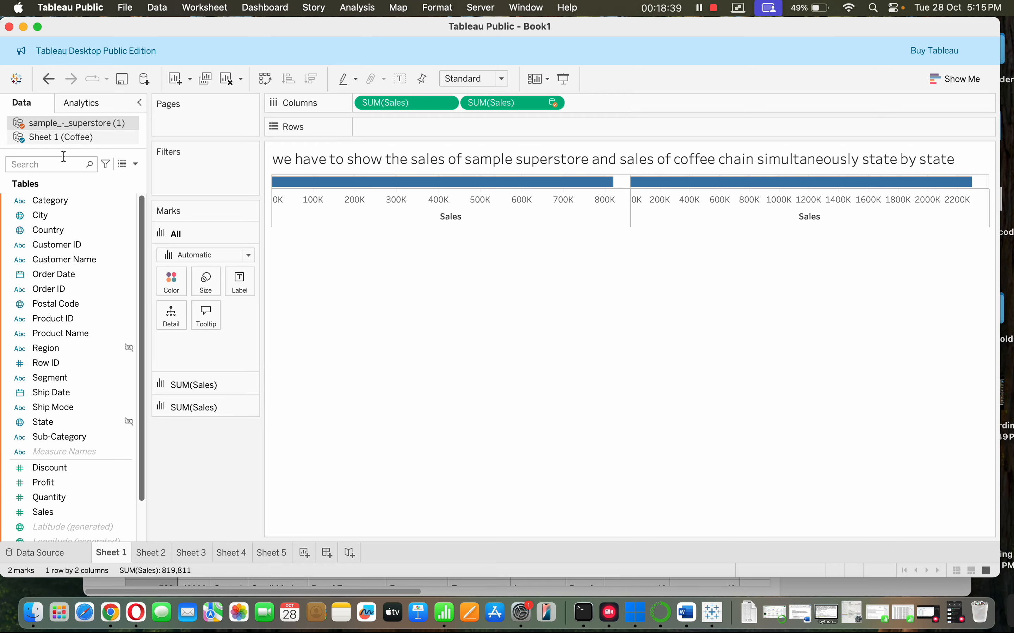
{"action": "left_click_drag", "start_coordinate": [74, 349], "coordinate": [420, 129]}
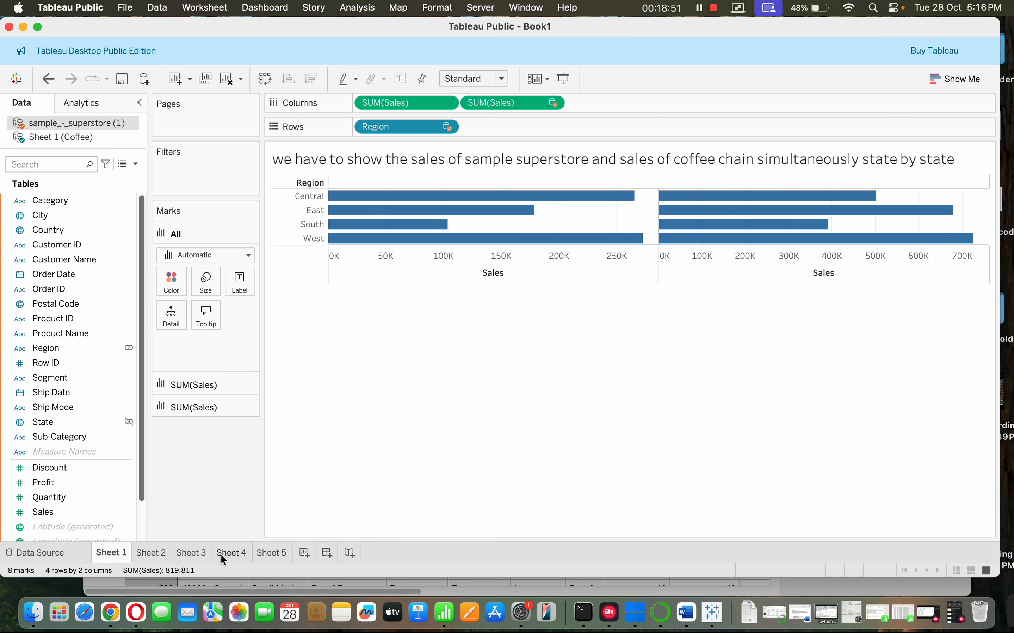
Review the State, Market and Region lists in Sheets 3 to 5, and examine the Region sales chart in Sheet 1.
{"action": "left_click", "coordinate": [195, 551]}
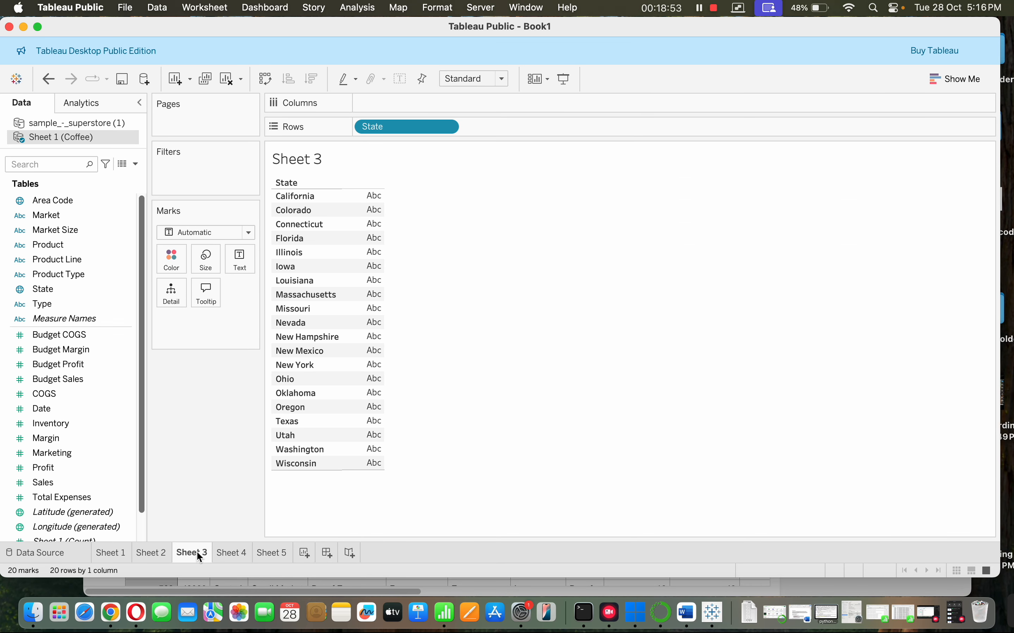
{"action": "left_click", "coordinate": [227, 560]}
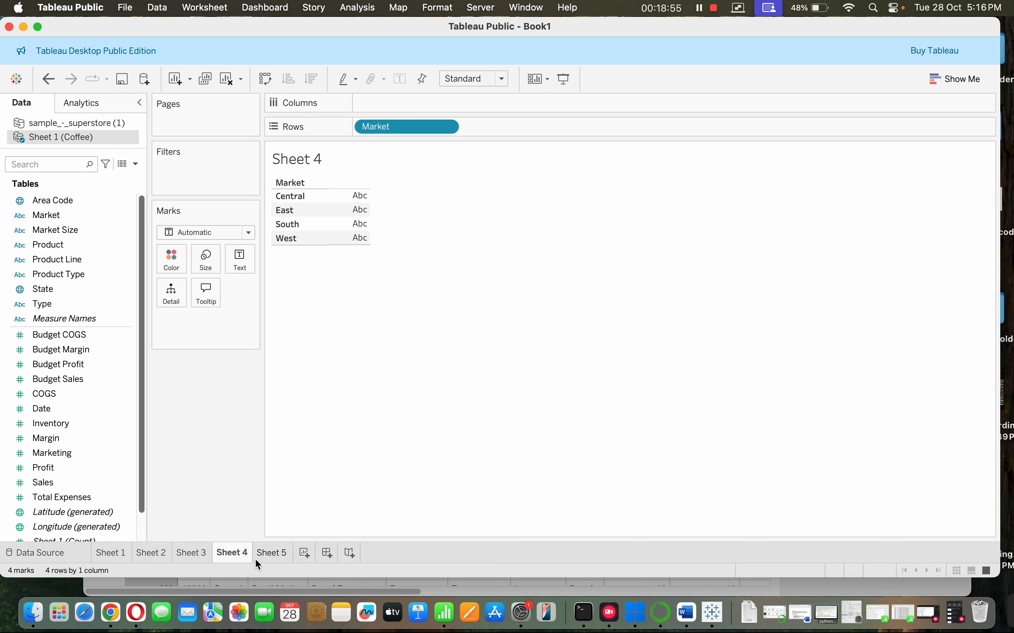
{"action": "left_click", "coordinate": [270, 558]}
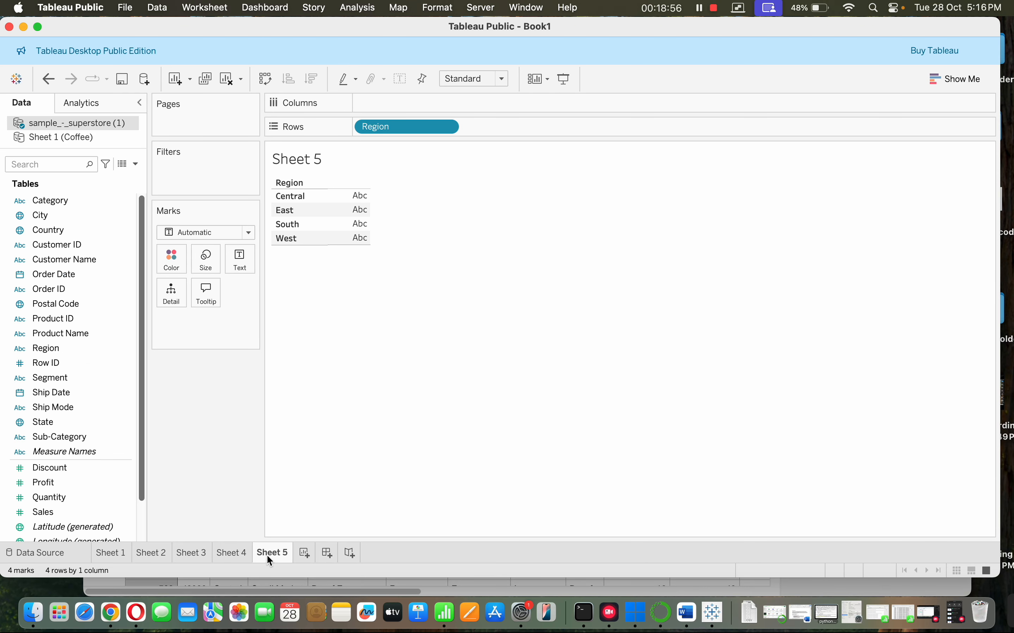
{"action": "left_click", "coordinate": [215, 551]}
{"action": "left_click", "coordinate": [180, 553]}
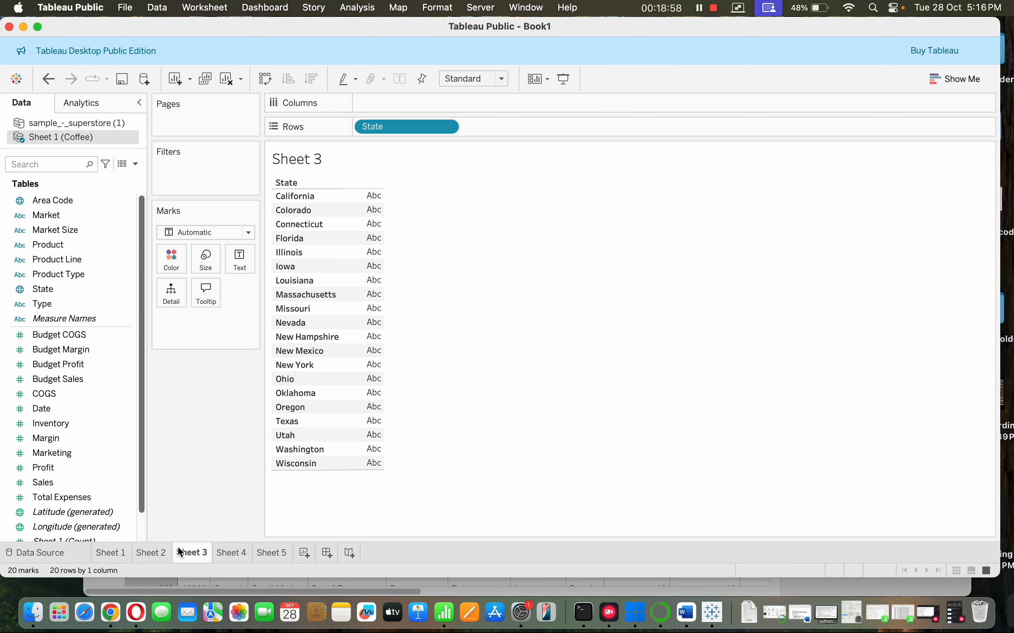
{"action": "left_click", "coordinate": [109, 554]}
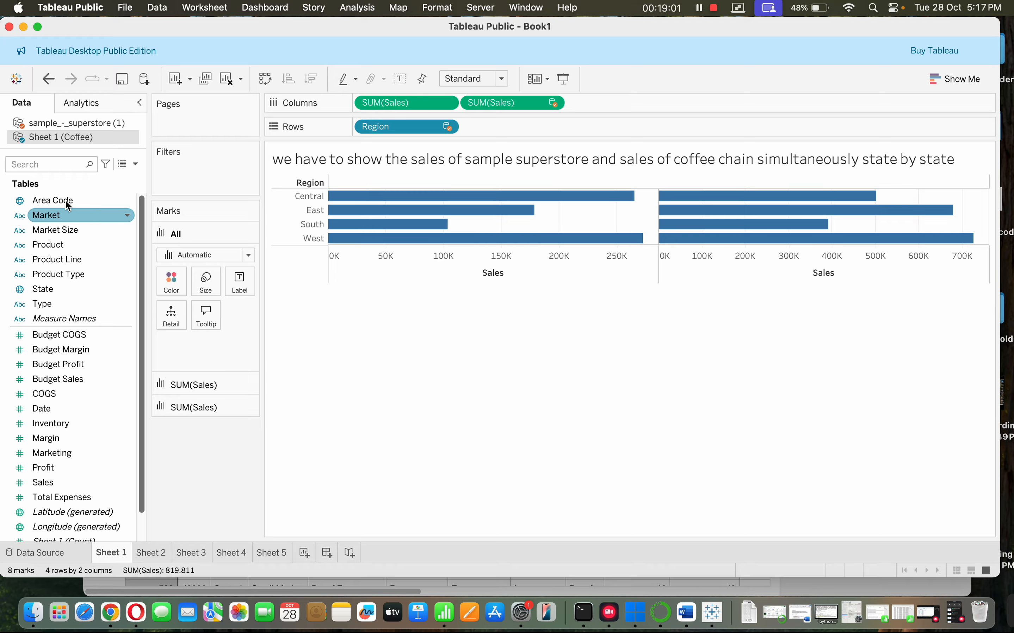
{"action": "left_click", "coordinate": [74, 124]}
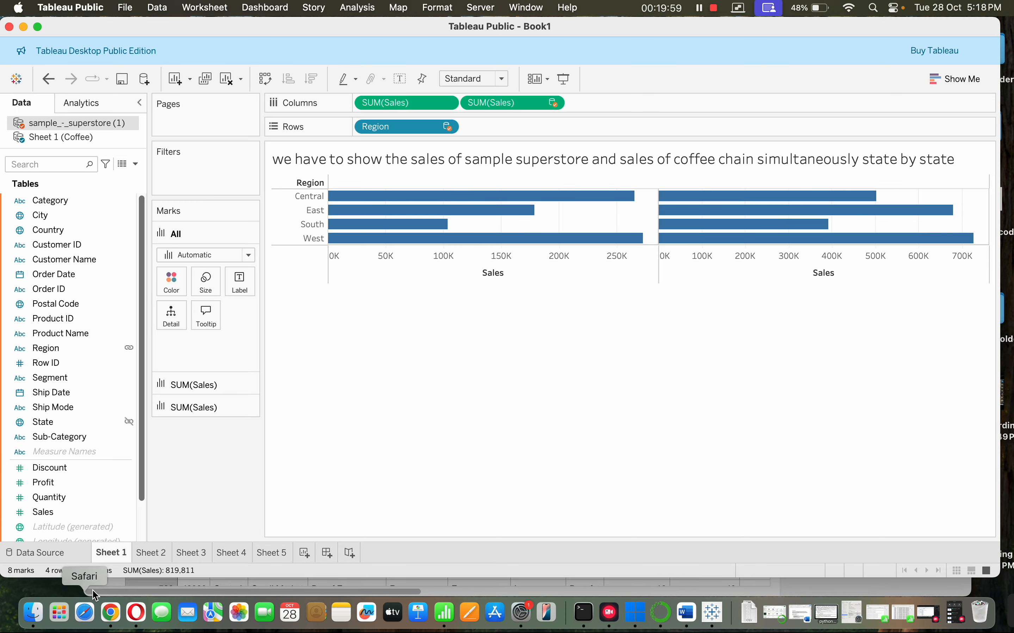
Switch to the Canva whiteboard in Chrome, fill in the star bullet and handwrite "Relationship → In relationships," beside it.
{"action": "left_click", "coordinate": [111, 615]}
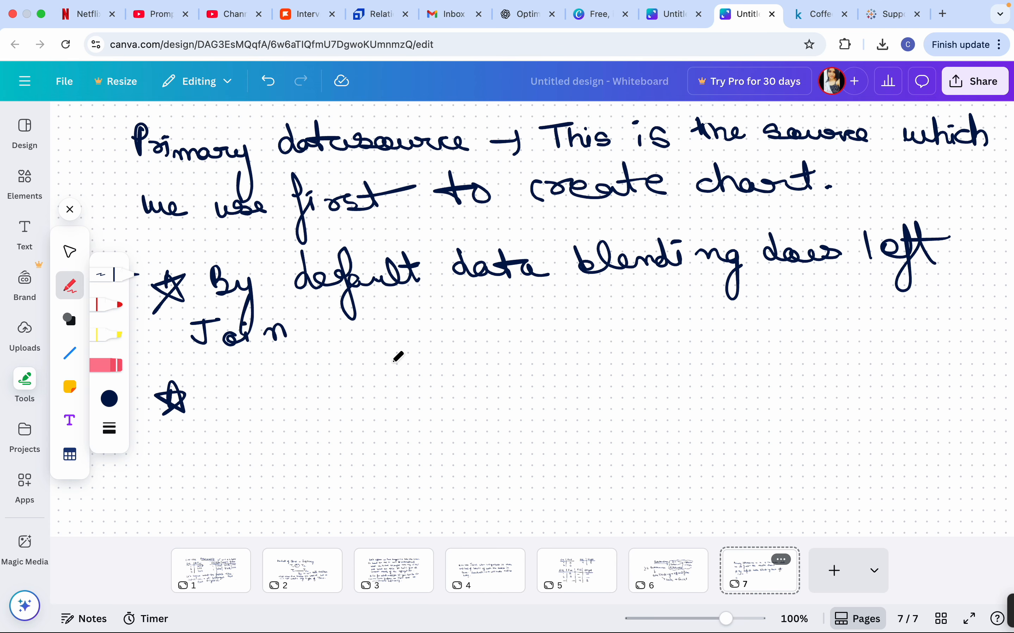
{"action": "mouse_move", "coordinate": [452, 3]}
{"action": "mouse_move", "coordinate": [178, 389]}
{"action": "left_mouse_down"}
{"action": "mouse_move", "coordinate": [183, 411]}
{"action": "mouse_move", "coordinate": [170, 390]}
{"action": "mouse_move", "coordinate": [186, 402]}
{"action": "mouse_move", "coordinate": [180, 416]}
{"action": "left_mouse_up"}
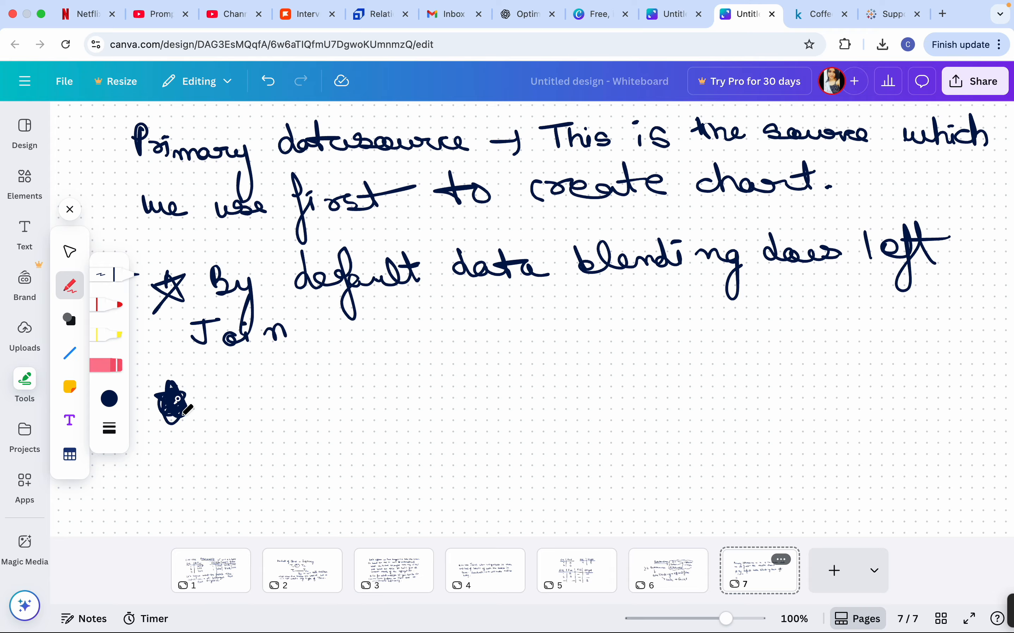
{"action": "mouse_move", "coordinate": [248, 373]}
{"action": "left_mouse_down"}
{"action": "mouse_move", "coordinate": [283, 400]}
{"action": "mouse_move", "coordinate": [314, 374]}
{"action": "left_mouse_up"}
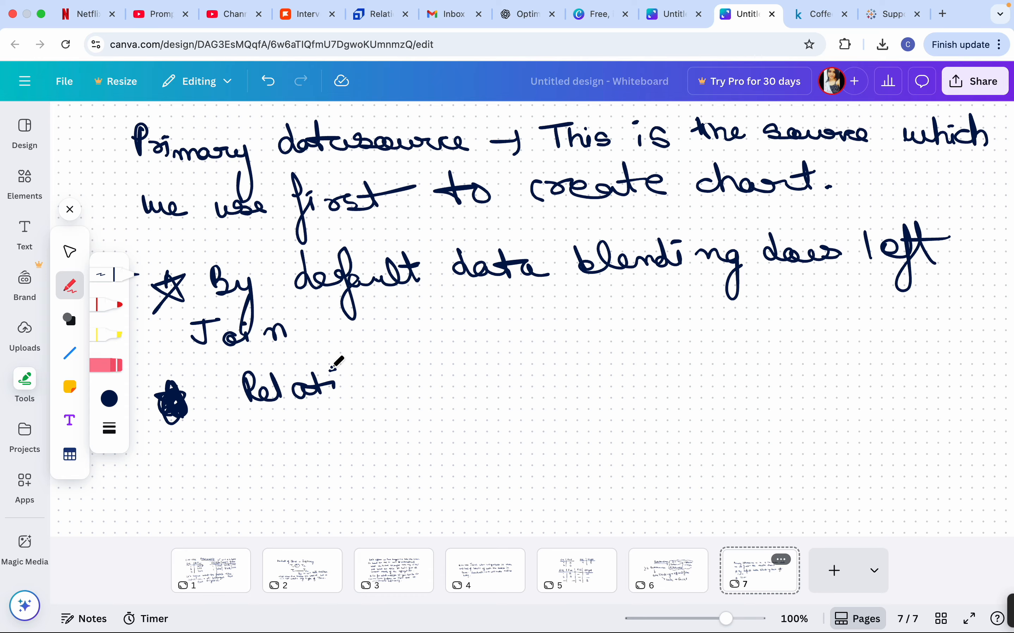
{"action": "mouse_move", "coordinate": [330, 370]}
{"action": "left_mouse_down"}
{"action": "mouse_move", "coordinate": [383, 383]}
{"action": "mouse_move", "coordinate": [413, 377]}
{"action": "mouse_move", "coordinate": [403, 364]}
{"action": "mouse_move", "coordinate": [442, 379]}
{"action": "mouse_move", "coordinate": [431, 360]}
{"action": "mouse_move", "coordinate": [452, 409]}
{"action": "mouse_move", "coordinate": [452, 392]}
{"action": "mouse_move", "coordinate": [519, 388]}
{"action": "left_mouse_up"}
{"action": "mouse_move", "coordinate": [550, 343]}
{"action": "left_mouse_down"}
{"action": "mouse_move", "coordinate": [562, 380]}
{"action": "mouse_move", "coordinate": [651, 355]}
{"action": "mouse_move", "coordinate": [763, 353]}
{"action": "left_mouse_up"}
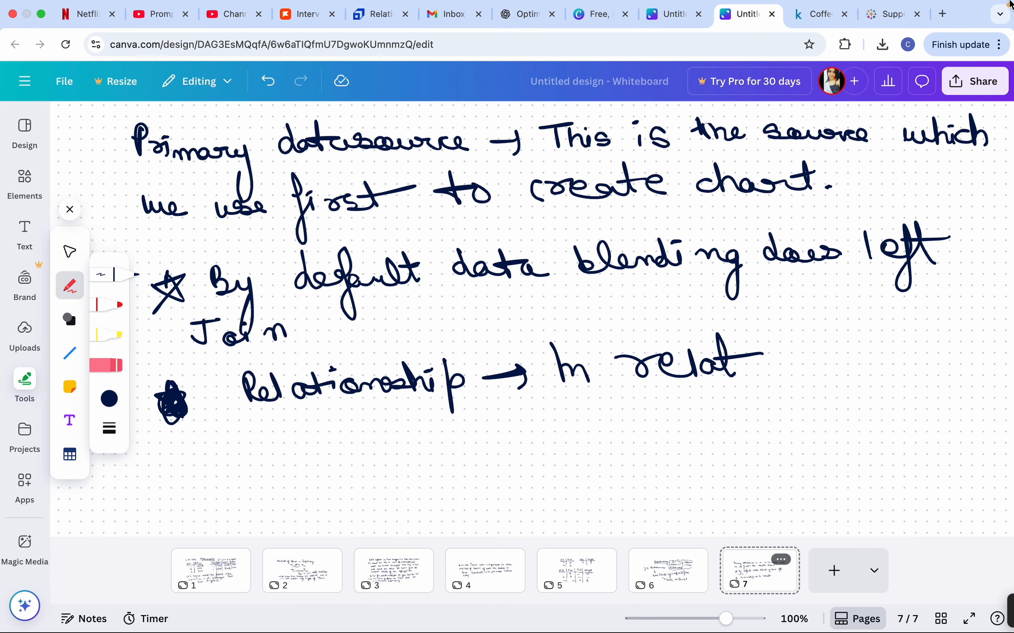
{"action": "mouse_move", "coordinate": [1011, 4]}
{"action": "mouse_move", "coordinate": [748, 352]}
{"action": "left_mouse_down"}
{"action": "mouse_move", "coordinate": [755, 377]}
{"action": "mouse_move", "coordinate": [836, 348]}
{"action": "mouse_move", "coordinate": [846, 359]}
{"action": "mouse_move", "coordinate": [872, 352]}
{"action": "mouse_move", "coordinate": [868, 340]}
{"action": "mouse_move", "coordinate": [915, 353]}
{"action": "mouse_move", "coordinate": [956, 341]}
{"action": "left_mouse_up"}
{"action": "left_click", "coordinate": [958, 345]}
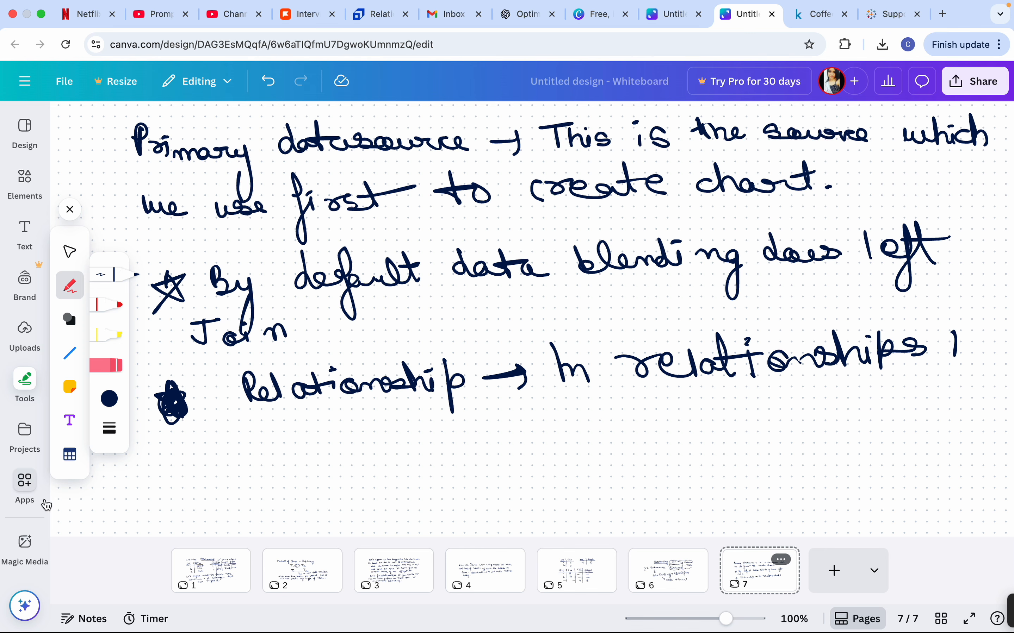
Continue the relationship note on a new line with the handwritten words "we define the contract b/w tables by".
{"action": "mouse_move", "coordinate": [193, 439]}
{"action": "left_mouse_down"}
{"action": "mouse_move", "coordinate": [217, 454]}
{"action": "mouse_move", "coordinate": [247, 449]}
{"action": "left_mouse_up"}
{"action": "mouse_move", "coordinate": [276, 425]}
{"action": "left_mouse_down"}
{"action": "mouse_move", "coordinate": [268, 443]}
{"action": "mouse_move", "coordinate": [279, 445]}
{"action": "mouse_move", "coordinate": [314, 445]}
{"action": "mouse_move", "coordinate": [322, 432]}
{"action": "mouse_move", "coordinate": [388, 438]}
{"action": "left_mouse_up"}
{"action": "left_click", "coordinate": [282, 439]}
{"action": "left_click", "coordinate": [282, 445]}
{"action": "left_click", "coordinate": [361, 440]}
{"action": "left_click_drag", "start_coordinate": [382, 433], "coordinate": [403, 436]}
{"action": "left_click_drag", "start_coordinate": [403, 436], "coordinate": [432, 434]}
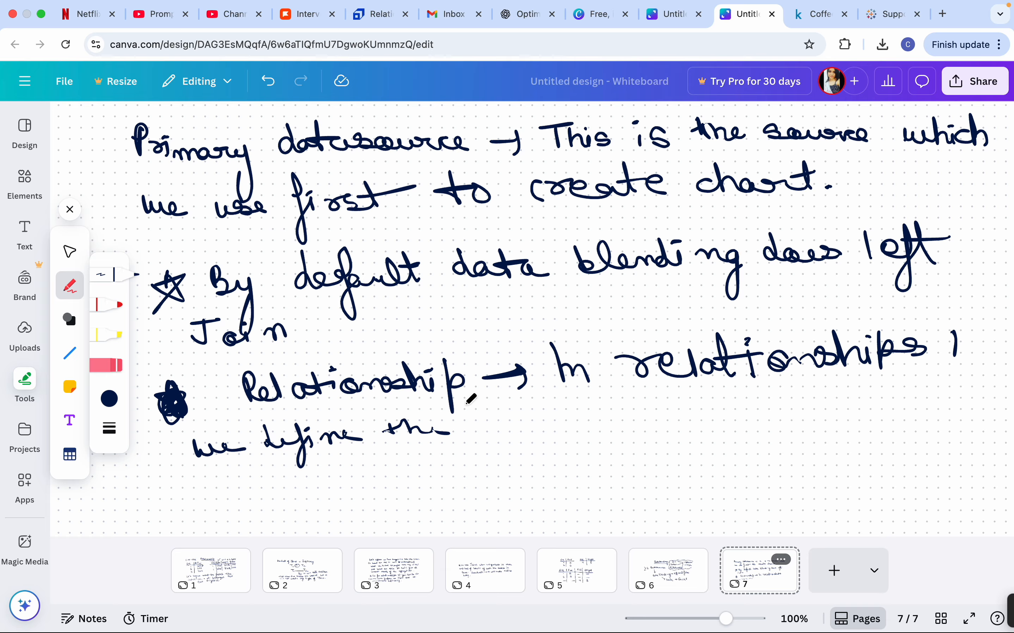
{"action": "mouse_move", "coordinate": [496, 424]}
{"action": "left_mouse_down"}
{"action": "mouse_move", "coordinate": [653, 403]}
{"action": "mouse_move", "coordinate": [697, 421]}
{"action": "mouse_move", "coordinate": [740, 402]}
{"action": "mouse_move", "coordinate": [775, 419]}
{"action": "mouse_move", "coordinate": [817, 402]}
{"action": "left_mouse_up"}
{"action": "mouse_move", "coordinate": [826, 401]}
{"action": "left_mouse_down"}
{"action": "mouse_move", "coordinate": [823, 412]}
{"action": "mouse_move", "coordinate": [909, 400]}
{"action": "mouse_move", "coordinate": [956, 377]}
{"action": "mouse_move", "coordinate": [997, 394]}
{"action": "mouse_move", "coordinate": [993, 431]}
{"action": "left_mouse_up"}
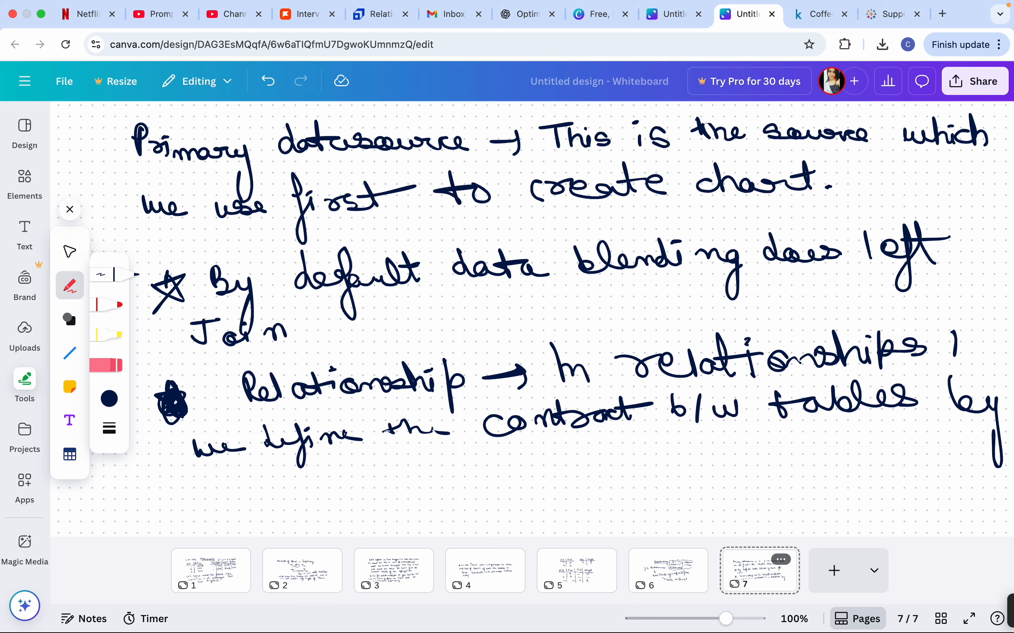
Finish the relationship note with the handwritten line "specifying column or column names.".
{"action": "mouse_move", "coordinate": [235, 482]}
{"action": "left_mouse_down"}
{"action": "mouse_move", "coordinate": [222, 505]}
{"action": "mouse_move", "coordinate": [255, 521]}
{"action": "mouse_move", "coordinate": [305, 490]}
{"action": "mouse_move", "coordinate": [300, 499]}
{"action": "mouse_move", "coordinate": [368, 482]}
{"action": "mouse_move", "coordinate": [365, 499]}
{"action": "mouse_move", "coordinate": [413, 478]}
{"action": "mouse_move", "coordinate": [408, 547]}
{"action": "left_mouse_up"}
{"action": "left_click", "coordinate": [355, 478]}
{"action": "mouse_move", "coordinate": [466, 471]}
{"action": "left_mouse_down"}
{"action": "mouse_move", "coordinate": [463, 497]}
{"action": "mouse_move", "coordinate": [487, 478]}
{"action": "mouse_move", "coordinate": [546, 485]}
{"action": "mouse_move", "coordinate": [572, 465]}
{"action": "mouse_move", "coordinate": [585, 470]}
{"action": "left_mouse_up"}
{"action": "left_click_drag", "start_coordinate": [652, 421], "coordinate": [654, 425]}
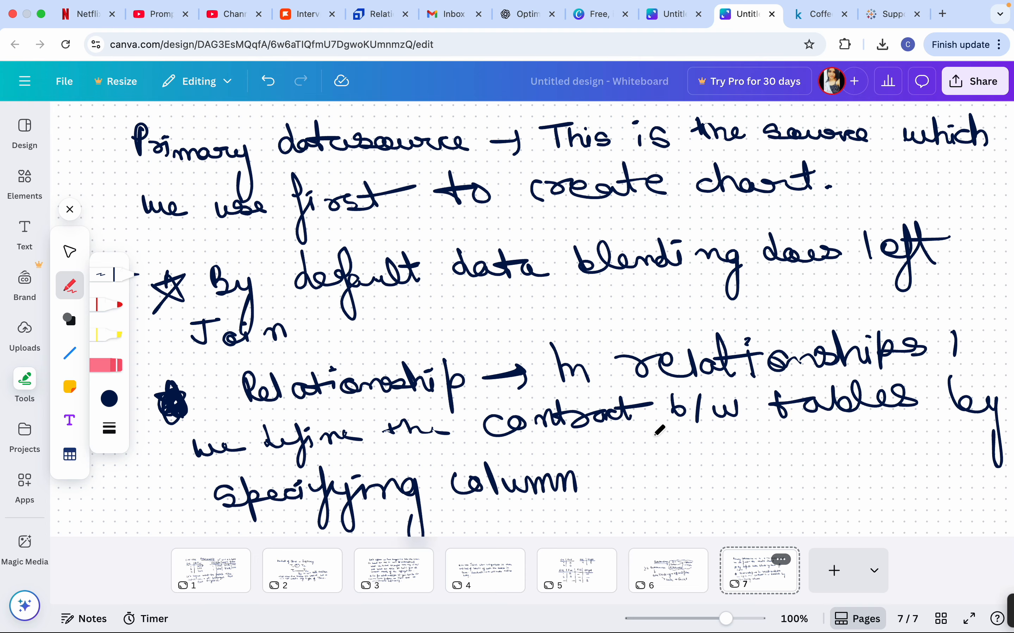
{"action": "mouse_move", "coordinate": [624, 473]}
{"action": "left_mouse_down"}
{"action": "mouse_move", "coordinate": [743, 459]}
{"action": "mouse_move", "coordinate": [883, 472]}
{"action": "mouse_move", "coordinate": [958, 465]}
{"action": "mouse_move", "coordinate": [966, 475]}
{"action": "left_mouse_up"}
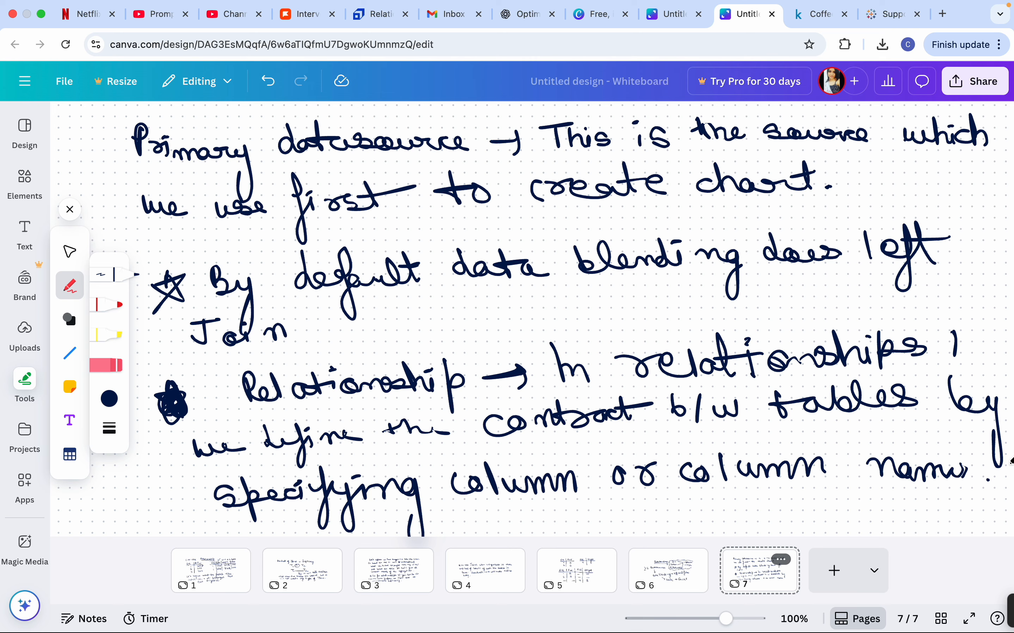
Add two blank whiteboard pages and handwrite "Use relationships if you can," at the top of page 9.
{"action": "left_click", "coordinate": [854, 587]}
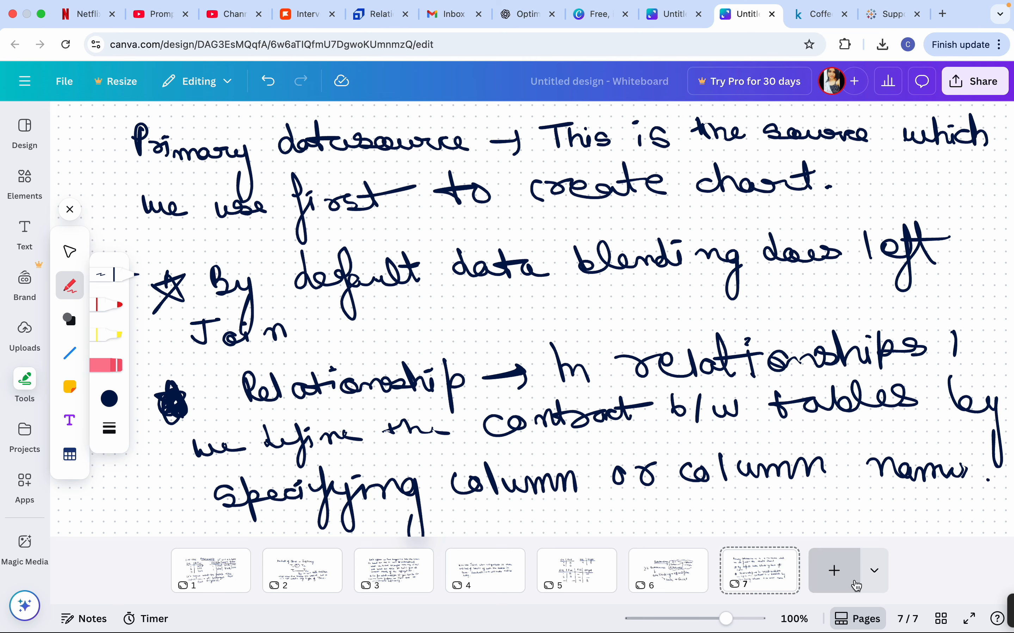
{"action": "left_click", "coordinate": [851, 584]}
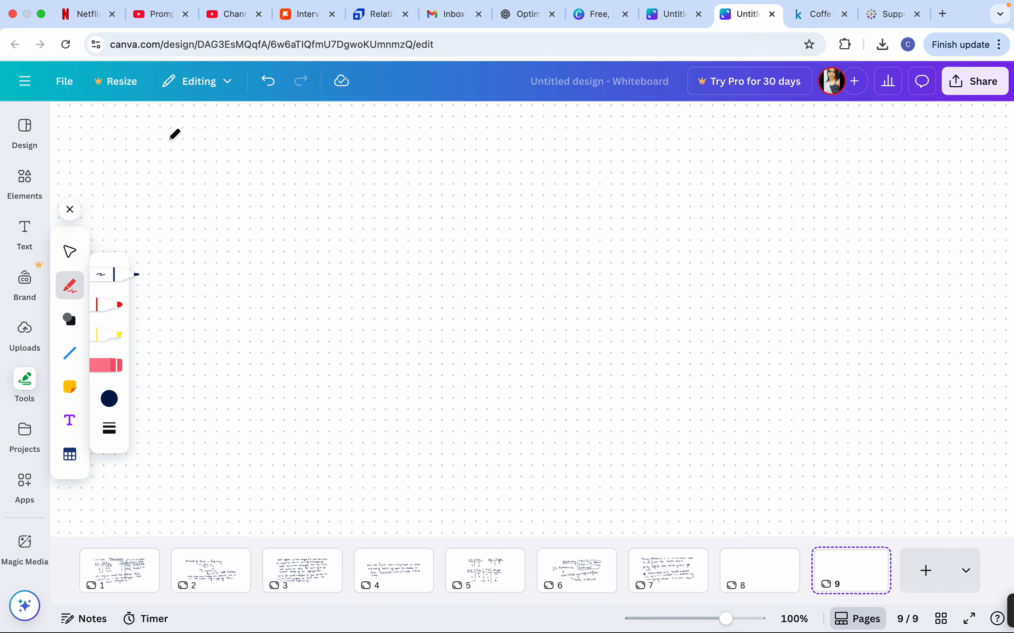
{"action": "mouse_move", "coordinate": [169, 135]}
{"action": "left_mouse_down"}
{"action": "mouse_move", "coordinate": [192, 155]}
{"action": "mouse_move", "coordinate": [379, 125]}
{"action": "mouse_move", "coordinate": [414, 147]}
{"action": "mouse_move", "coordinate": [518, 132]}
{"action": "mouse_move", "coordinate": [563, 140]}
{"action": "mouse_move", "coordinate": [571, 107]}
{"action": "mouse_move", "coordinate": [588, 159]}
{"action": "mouse_move", "coordinate": [615, 122]}
{"action": "mouse_move", "coordinate": [631, 140]}
{"action": "mouse_move", "coordinate": [687, 156]}
{"action": "left_mouse_up"}
{"action": "mouse_move", "coordinate": [692, 145]}
{"action": "left_mouse_down"}
{"action": "mouse_move", "coordinate": [715, 138]}
{"action": "mouse_move", "coordinate": [704, 157]}
{"action": "left_mouse_up"}
{"action": "left_click_drag", "start_coordinate": [708, 145], "coordinate": [732, 128]}
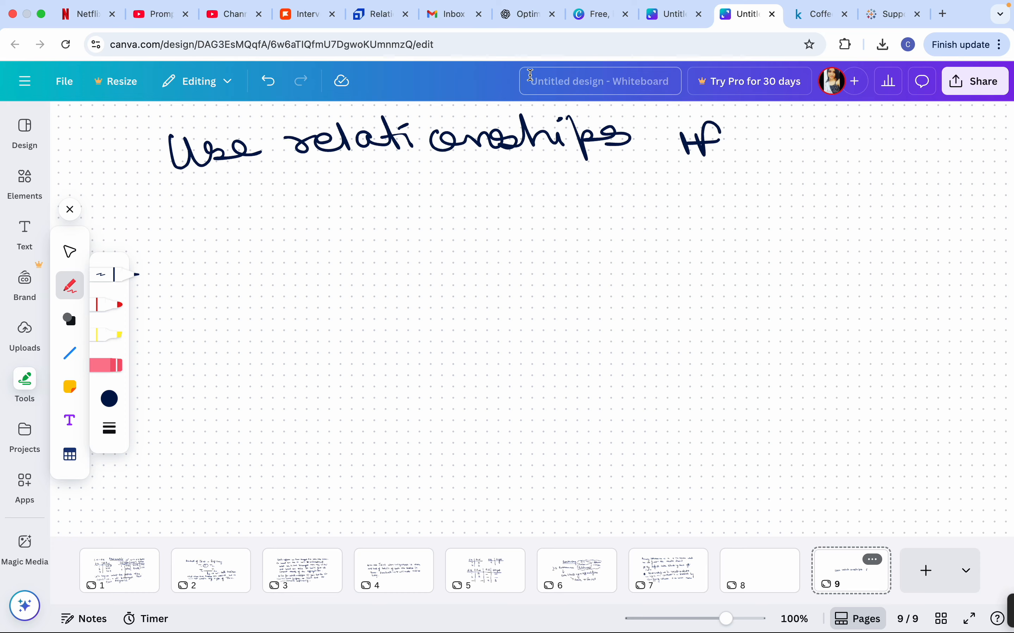
{"action": "mouse_move", "coordinate": [764, 125]}
{"action": "left_mouse_down"}
{"action": "mouse_move", "coordinate": [775, 184]}
{"action": "mouse_move", "coordinate": [815, 144]}
{"action": "mouse_move", "coordinate": [847, 151]}
{"action": "left_mouse_up"}
{"action": "left_click_drag", "start_coordinate": [863, 142], "coordinate": [955, 144]}
{"action": "left_click_drag", "start_coordinate": [983, 131], "coordinate": [987, 145]}
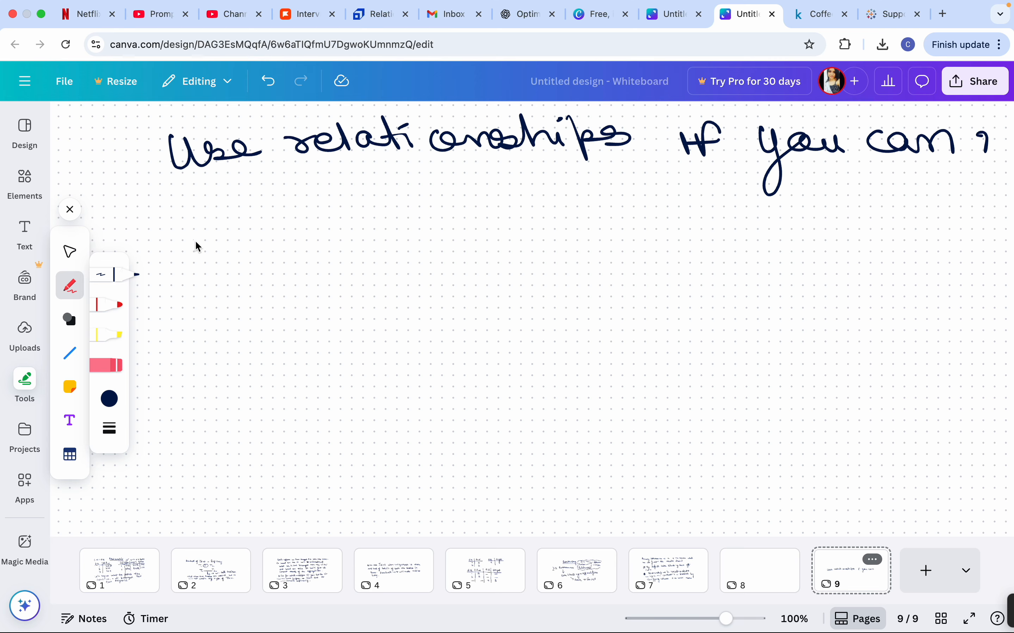
Handwrite two more lines below on page 9: "Join if you must" and "and blend if you absolutely must.".
{"action": "mouse_move", "coordinate": [192, 195]}
{"action": "left_mouse_down"}
{"action": "mouse_move", "coordinate": [257, 187]}
{"action": "mouse_move", "coordinate": [226, 221]}
{"action": "mouse_move", "coordinate": [211, 217]}
{"action": "left_mouse_up"}
{"action": "mouse_move", "coordinate": [264, 212]}
{"action": "left_mouse_down"}
{"action": "mouse_move", "coordinate": [256, 218]}
{"action": "mouse_move", "coordinate": [326, 221]}
{"action": "left_mouse_up"}
{"action": "left_click_drag", "start_coordinate": [392, 221], "coordinate": [387, 222]}
{"action": "mouse_move", "coordinate": [417, 179]}
{"action": "left_mouse_down"}
{"action": "mouse_move", "coordinate": [400, 222]}
{"action": "mouse_move", "coordinate": [421, 199]}
{"action": "mouse_move", "coordinate": [551, 198]}
{"action": "mouse_move", "coordinate": [573, 214]}
{"action": "mouse_move", "coordinate": [677, 197]}
{"action": "mouse_move", "coordinate": [773, 196]}
{"action": "mouse_move", "coordinate": [724, 201]}
{"action": "left_mouse_up"}
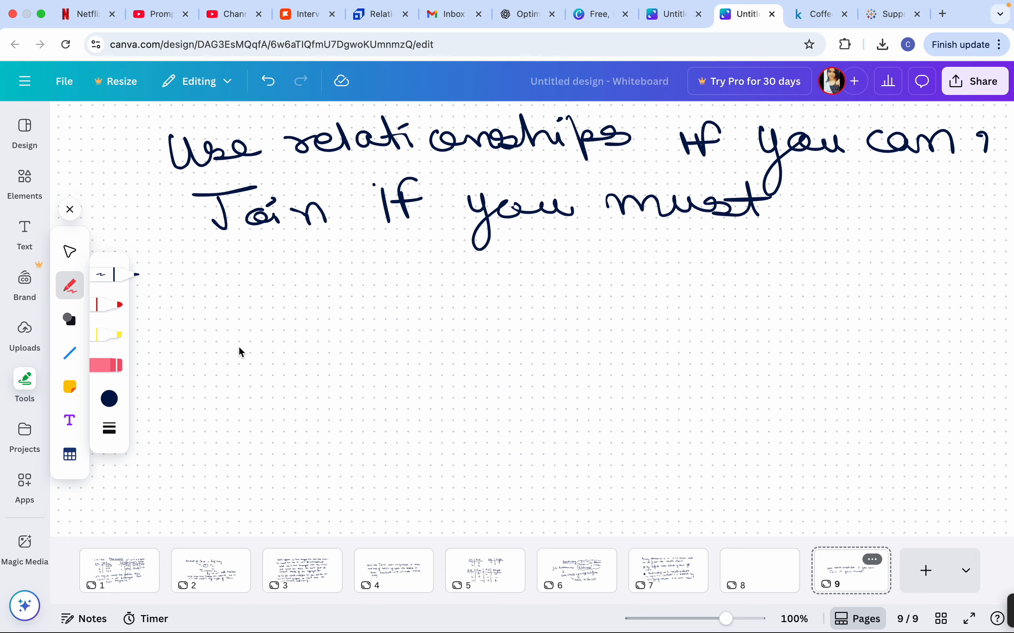
{"action": "mouse_move", "coordinate": [204, 293]}
{"action": "left_mouse_down"}
{"action": "mouse_move", "coordinate": [267, 267]}
{"action": "mouse_move", "coordinate": [301, 289]}
{"action": "mouse_move", "coordinate": [498, 261]}
{"action": "mouse_move", "coordinate": [655, 275]}
{"action": "mouse_move", "coordinate": [695, 257]}
{"action": "mouse_move", "coordinate": [792, 250]}
{"action": "mouse_move", "coordinate": [808, 228]}
{"action": "mouse_move", "coordinate": [869, 255]}
{"action": "mouse_move", "coordinate": [877, 237]}
{"action": "mouse_move", "coordinate": [866, 291]}
{"action": "left_mouse_up"}
{"action": "mouse_move", "coordinate": [892, 252]}
{"action": "left_mouse_down"}
{"action": "mouse_move", "coordinate": [983, 250]}
{"action": "mouse_move", "coordinate": [994, 233]}
{"action": "mouse_move", "coordinate": [996, 262]}
{"action": "left_mouse_up"}
{"action": "mouse_move", "coordinate": [985, 248]}
{"action": "left_mouse_down"}
{"action": "mouse_move", "coordinate": [1005, 245]}
{"action": "mouse_move", "coordinate": [1013, 259]}
{"action": "left_mouse_up"}
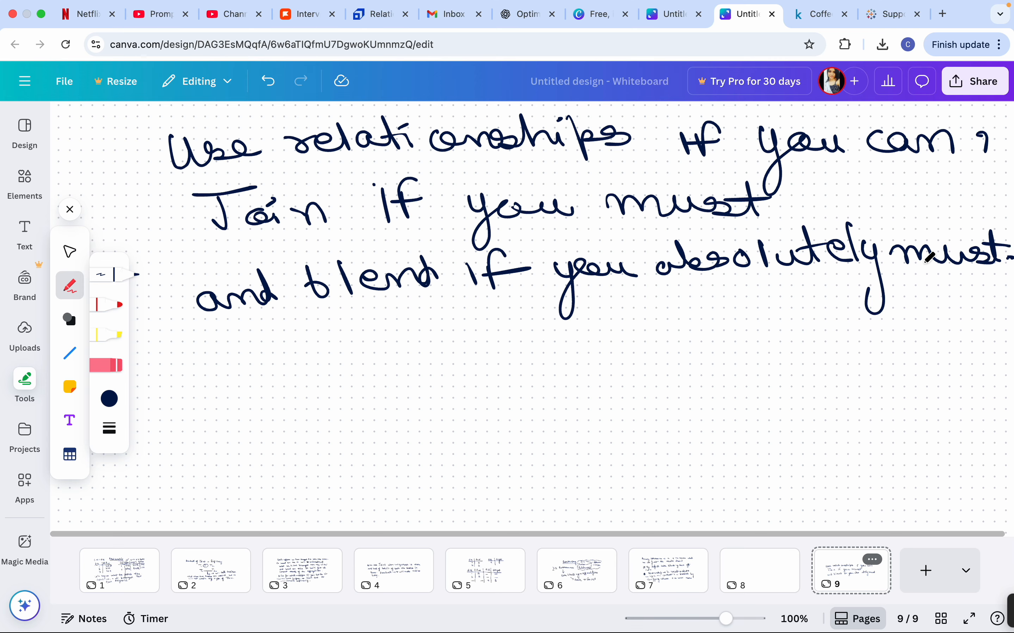
Handwrite "P. DS (1)" below the blending advice to note the single primary data source.
{"action": "mouse_move", "coordinate": [328, 357]}
{"action": "left_mouse_down"}
{"action": "mouse_move", "coordinate": [342, 352]}
{"action": "mouse_move", "coordinate": [361, 377]}
{"action": "mouse_move", "coordinate": [423, 343]}
{"action": "left_mouse_up"}
{"action": "left_click_drag", "start_coordinate": [479, 323], "coordinate": [497, 356]}
{"action": "mouse_move", "coordinate": [518, 315]}
{"action": "left_mouse_down"}
{"action": "mouse_move", "coordinate": [529, 324]}
{"action": "mouse_move", "coordinate": [519, 350]}
{"action": "left_mouse_up"}
{"action": "left_click_drag", "start_coordinate": [507, 335], "coordinate": [505, 353]}
Handwrite "S. DS (1 or more)" below the primary data source note and underline the end of "more".
{"action": "left_click_drag", "start_coordinate": [346, 434], "coordinate": [321, 463]}
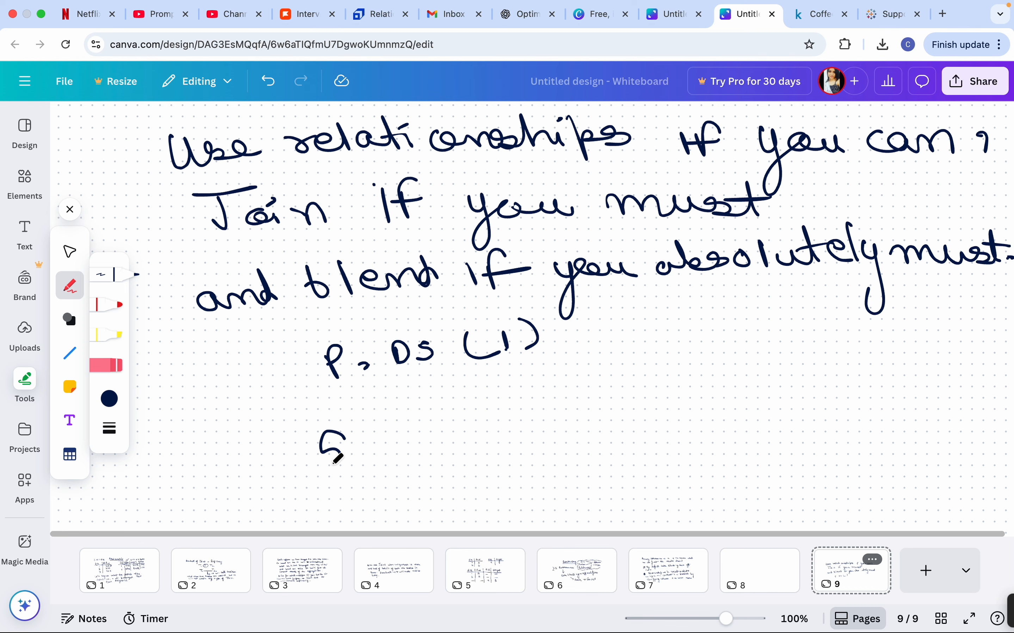
{"action": "left_click_drag", "start_coordinate": [396, 416], "coordinate": [400, 459]}
{"action": "left_click_drag", "start_coordinate": [396, 419], "coordinate": [399, 457]}
{"action": "left_click_drag", "start_coordinate": [450, 421], "coordinate": [425, 454]}
{"action": "left_click_drag", "start_coordinate": [529, 394], "coordinate": [547, 436]}
{"action": "left_click_drag", "start_coordinate": [565, 394], "coordinate": [578, 429]}
{"action": "left_click_drag", "start_coordinate": [631, 398], "coordinate": [629, 399]}
{"action": "mouse_move", "coordinate": [670, 396]}
{"action": "left_mouse_down"}
{"action": "mouse_move", "coordinate": [666, 412]}
{"action": "mouse_move", "coordinate": [828, 387]}
{"action": "mouse_move", "coordinate": [855, 396]}
{"action": "left_mouse_up"}
{"action": "mouse_move", "coordinate": [859, 342]}
{"action": "left_mouse_down"}
{"action": "mouse_move", "coordinate": [870, 403]}
{"action": "mouse_move", "coordinate": [819, 413]}
{"action": "left_mouse_up"}
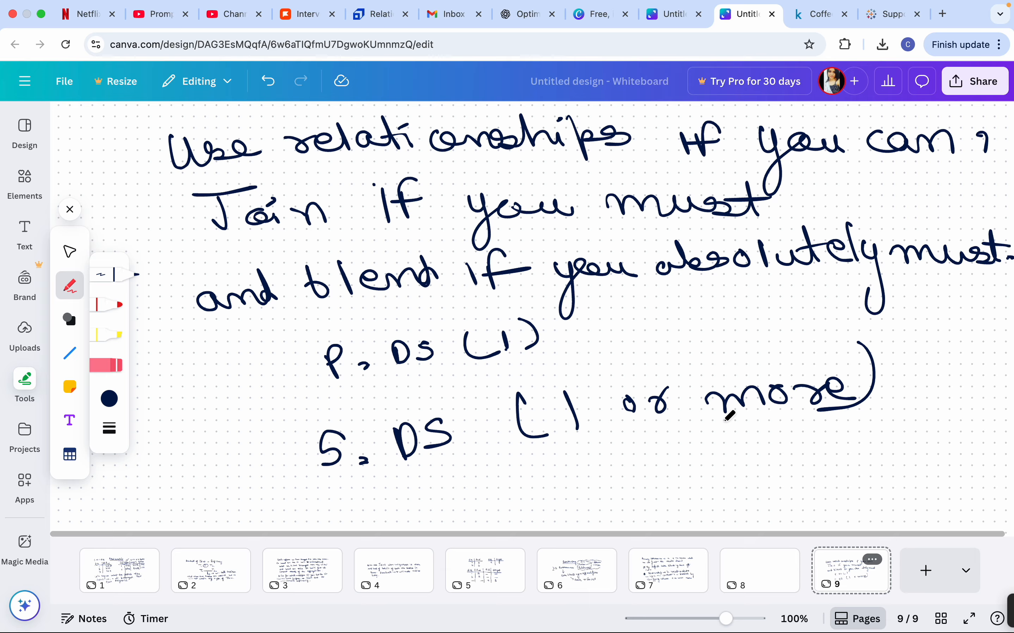
{"action": "mouse_move", "coordinate": [624, 5]}
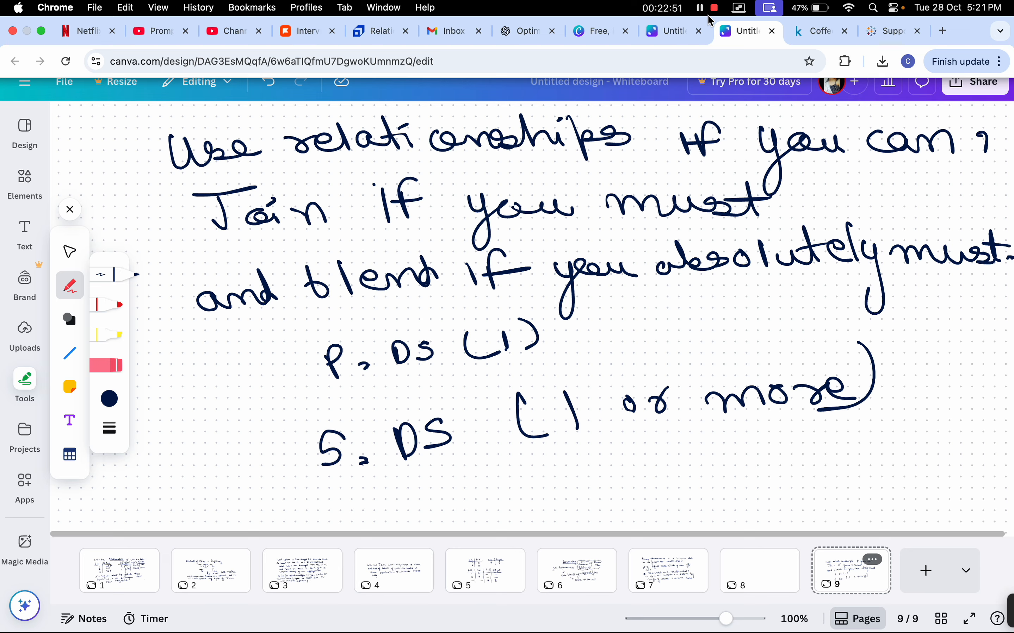